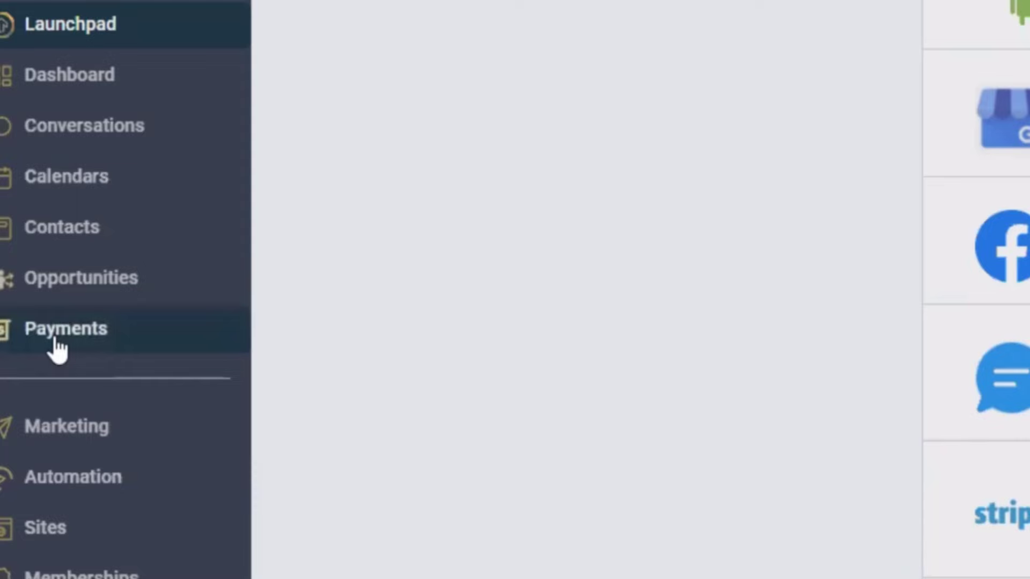
- Open the payment integrations and review the NMI, Authorize.net and Stripe gateway options
click(54, 337)
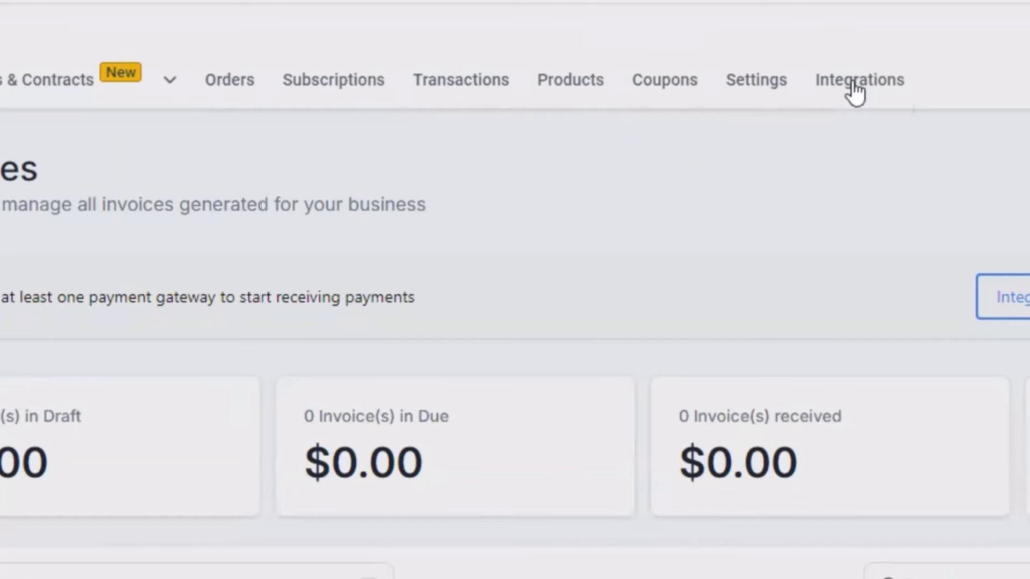
click(670, 100)
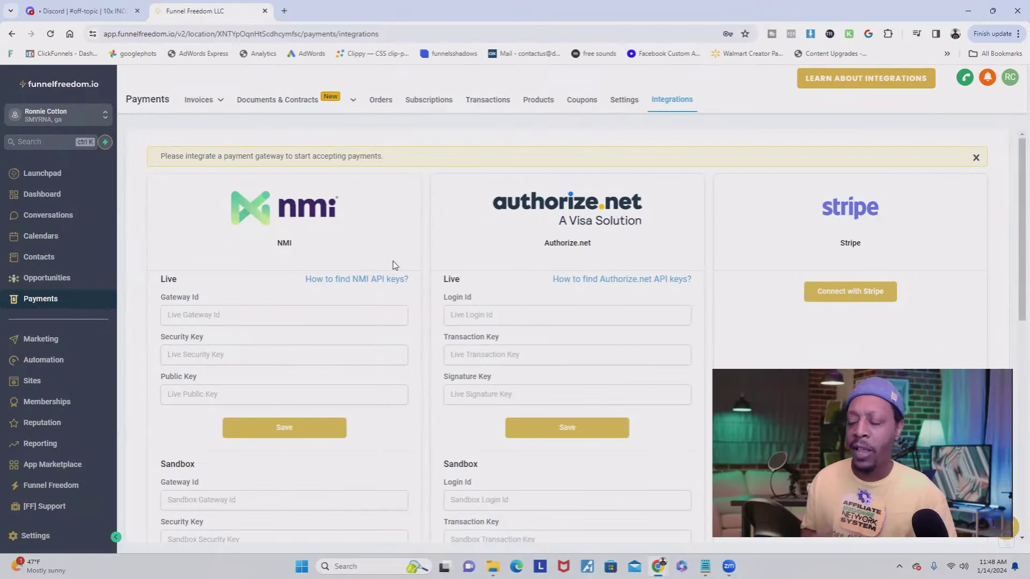
scroll(788, 283, down, 2)
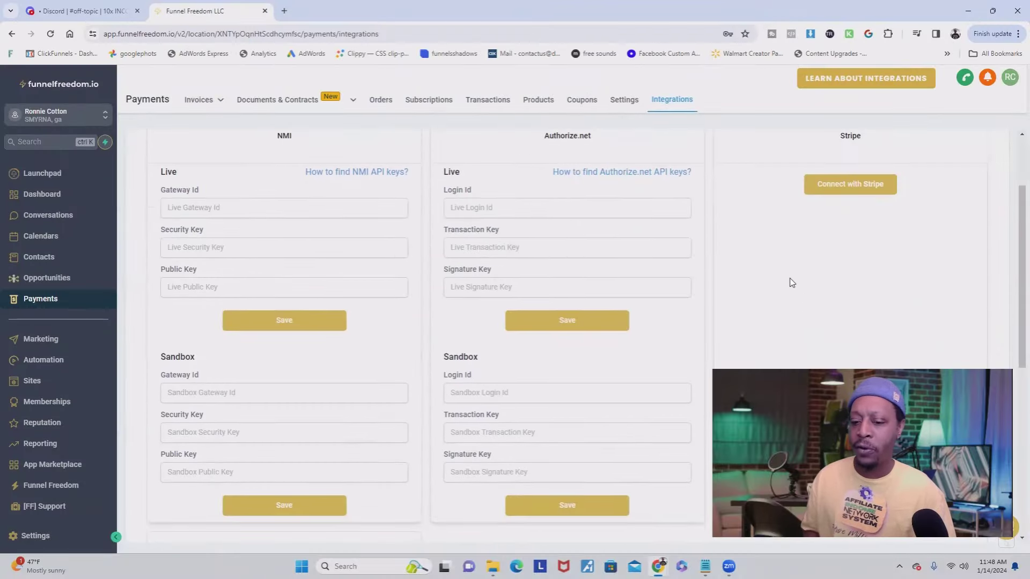
scroll(791, 282, up, 1)
scroll(791, 282, up, 1)
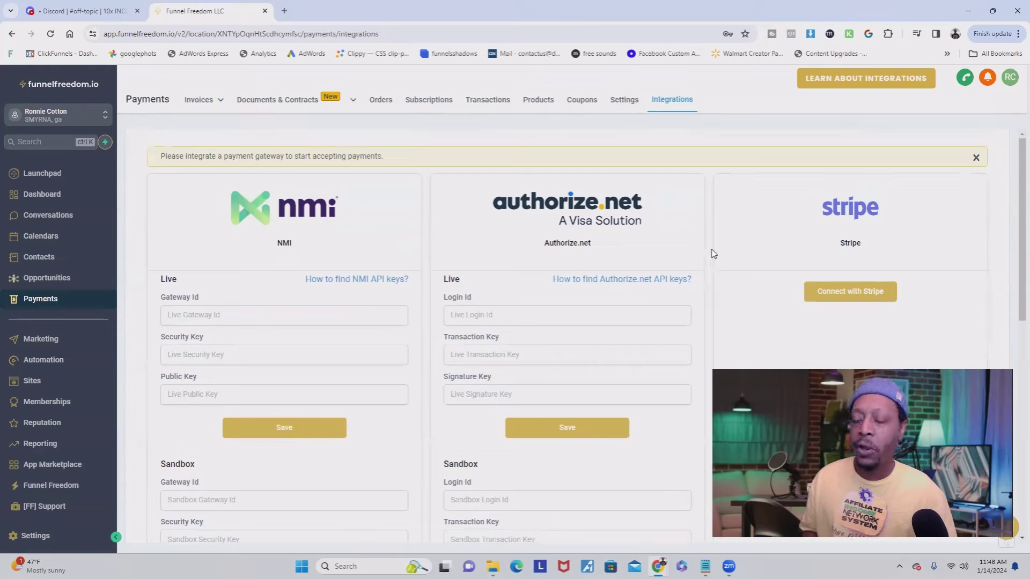
- View the Stripe account connection page, close it without connecting, and look over the PayPal integration fields
click(838, 290)
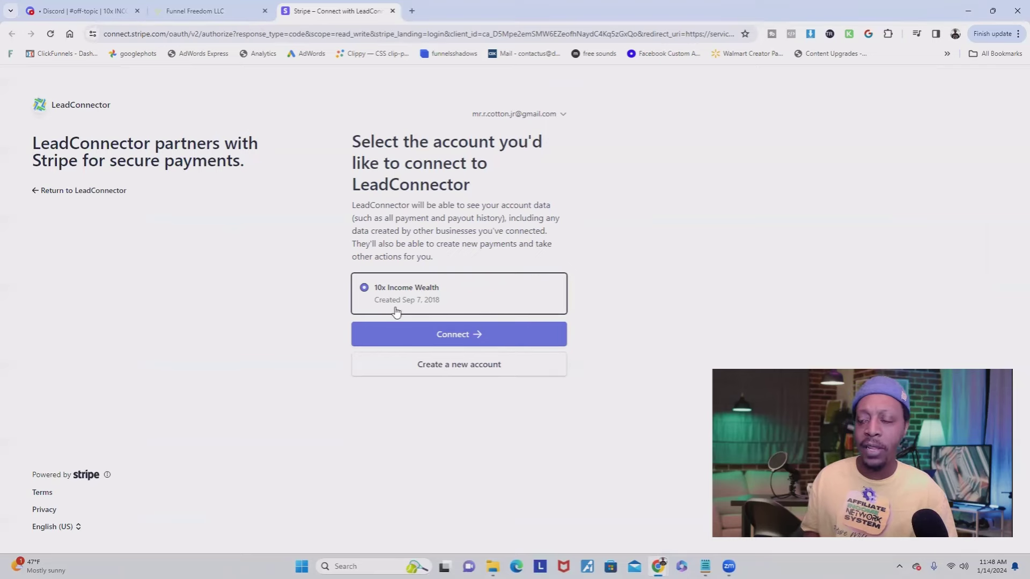
key(ctrl+w)
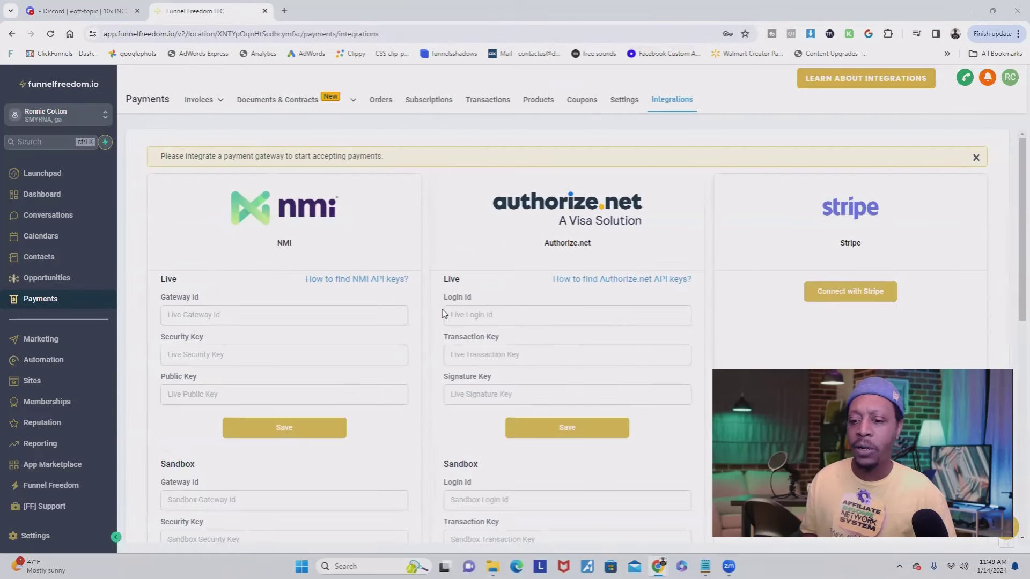
scroll(440, 311, down, 9)
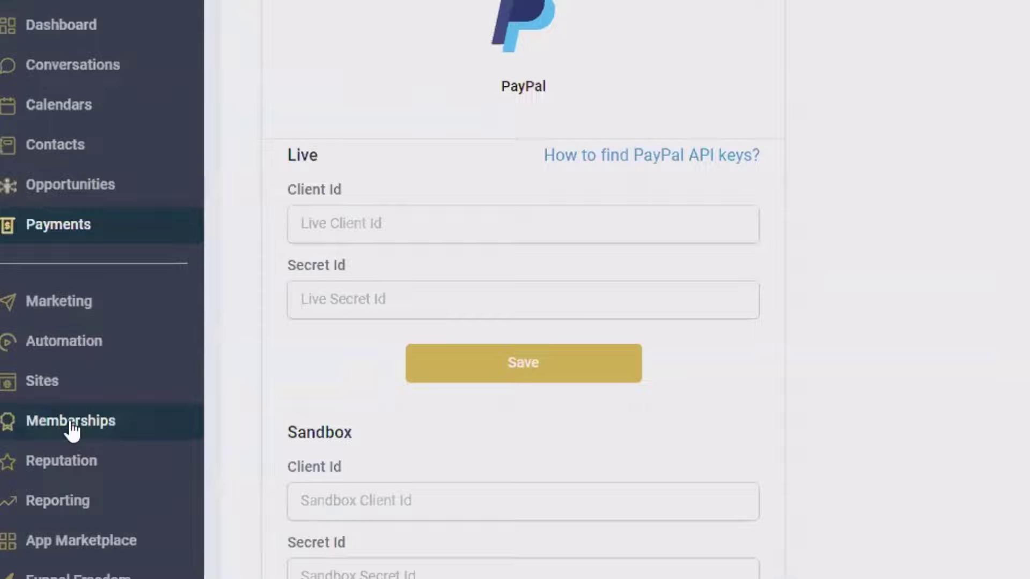
- Open the course products list in Memberships
click(71, 424)
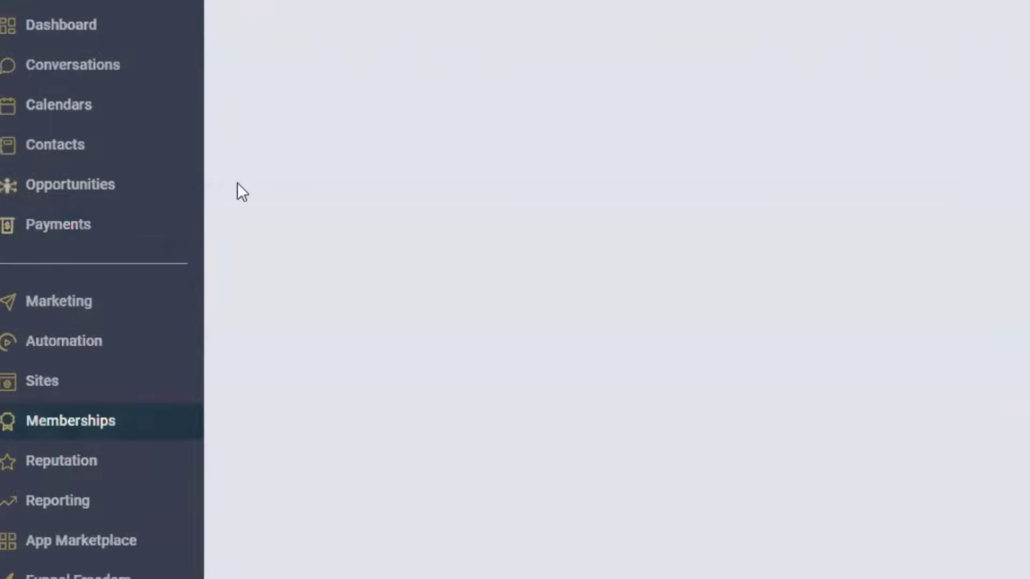
click(237, 102)
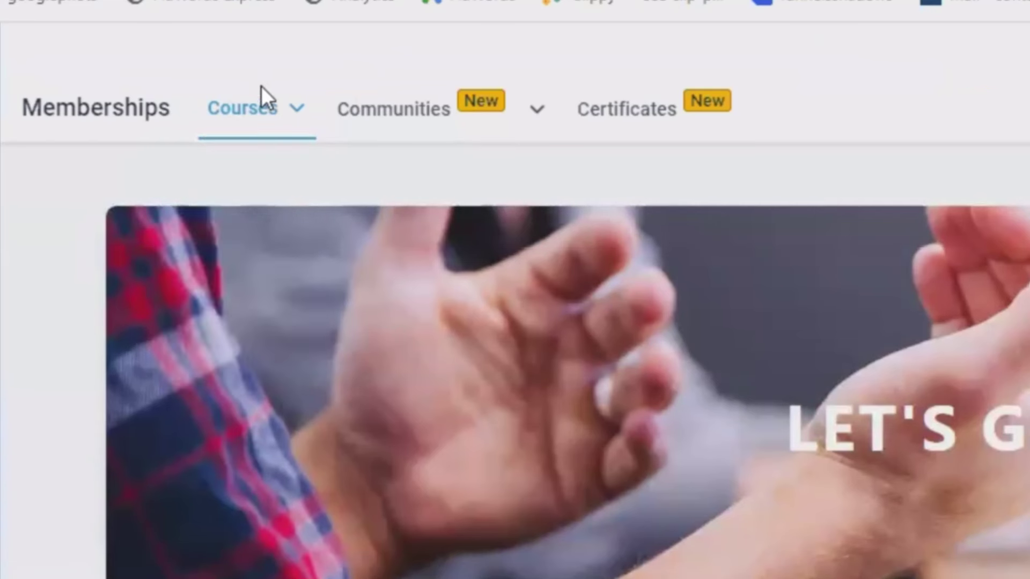
mouse_move(236, 120)
click(234, 217)
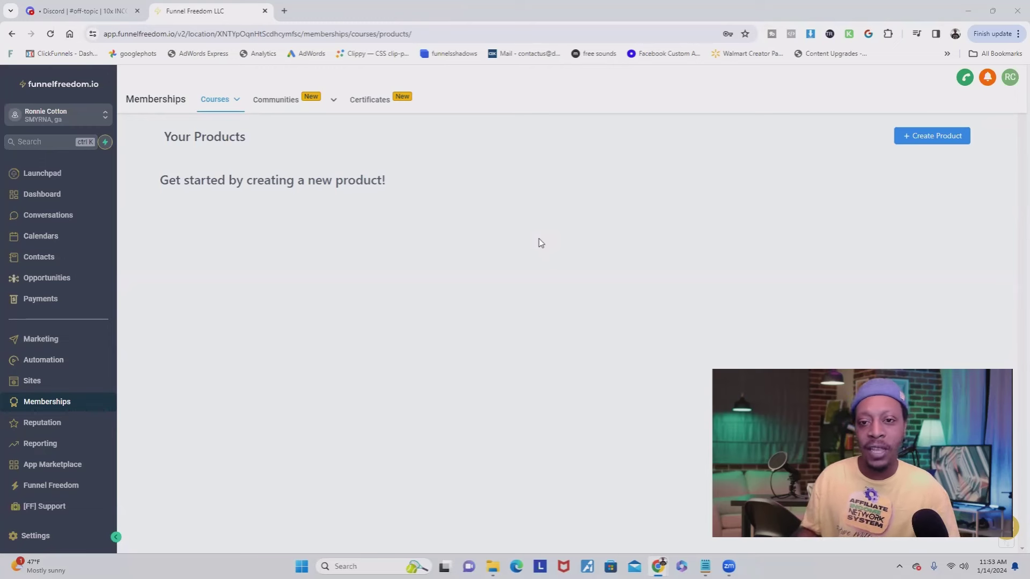
- Create a free course offer titled "Test offer" that includes Test Product
mouse_move(226, 104)
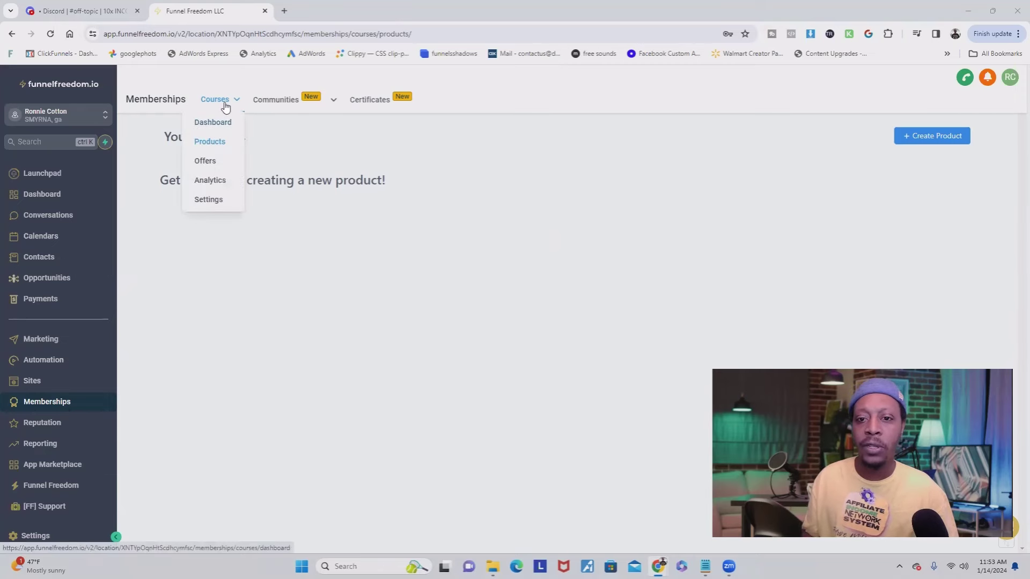
click(215, 167)
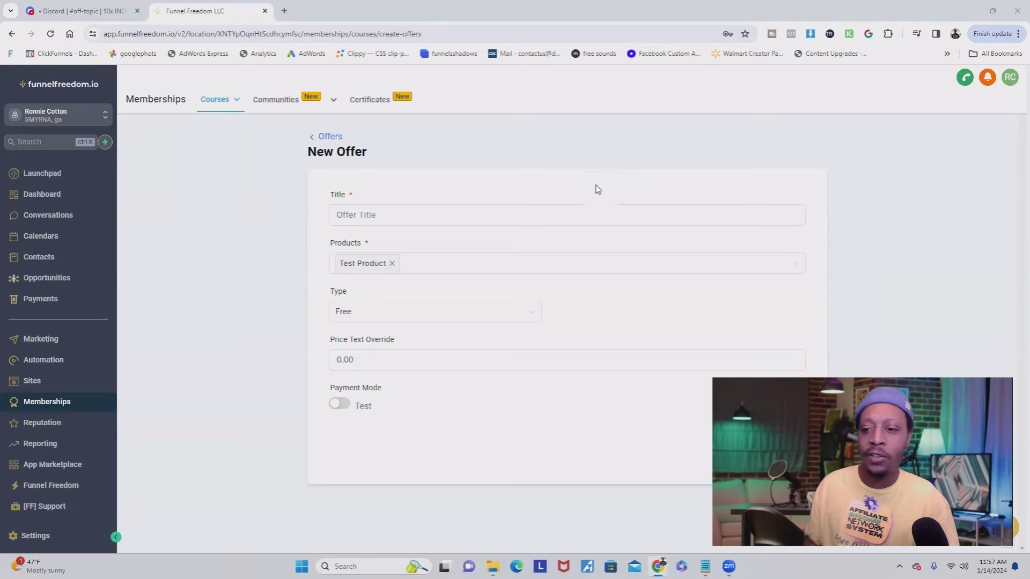
click(392, 218)
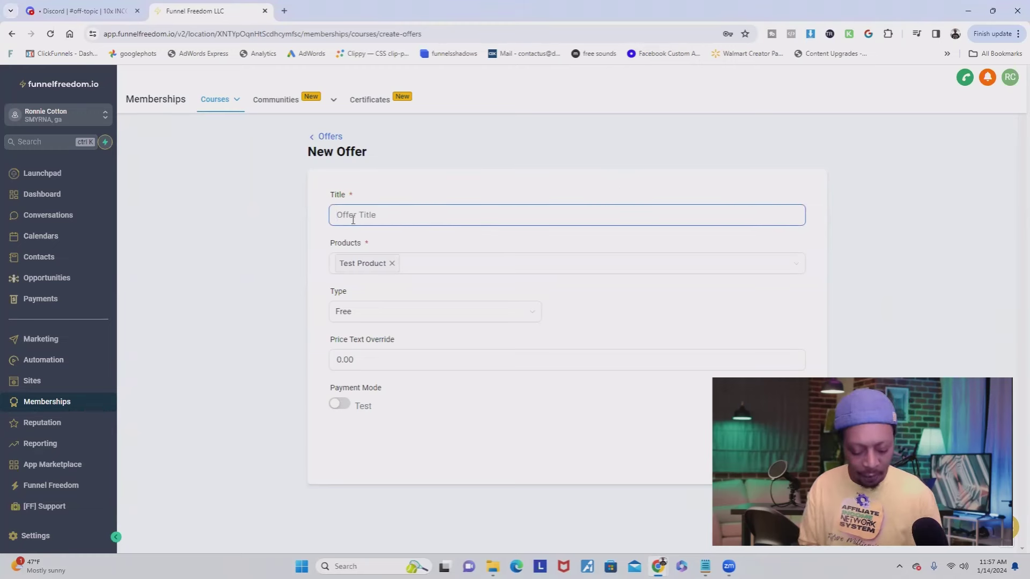
text(Test o)
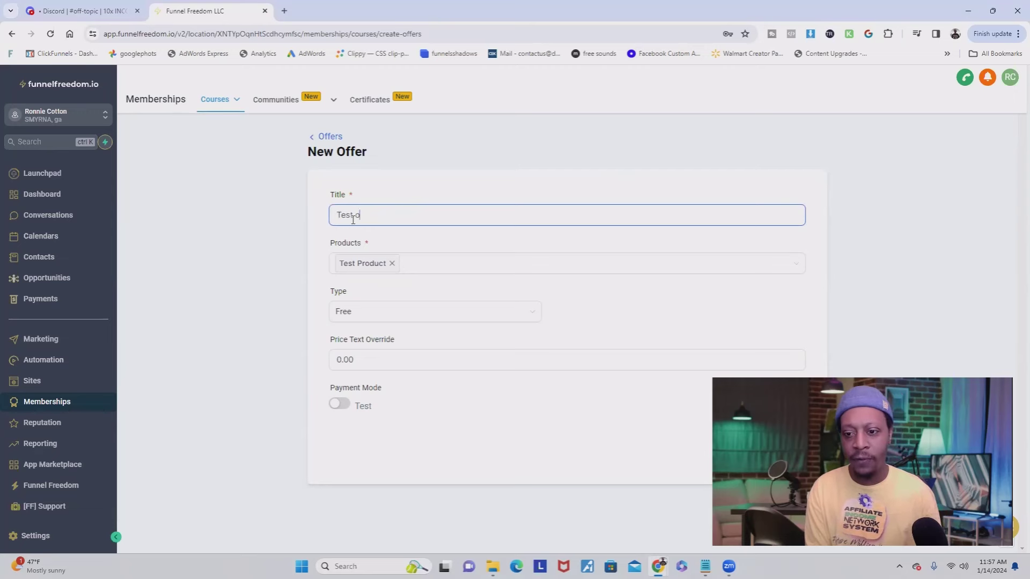
text(ffer)
click(408, 244)
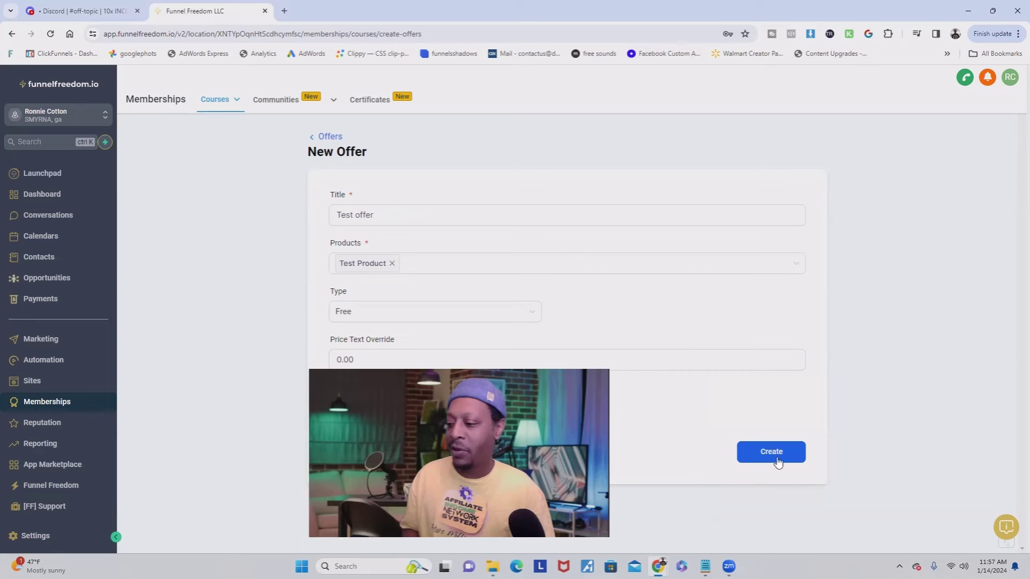
click(778, 463)
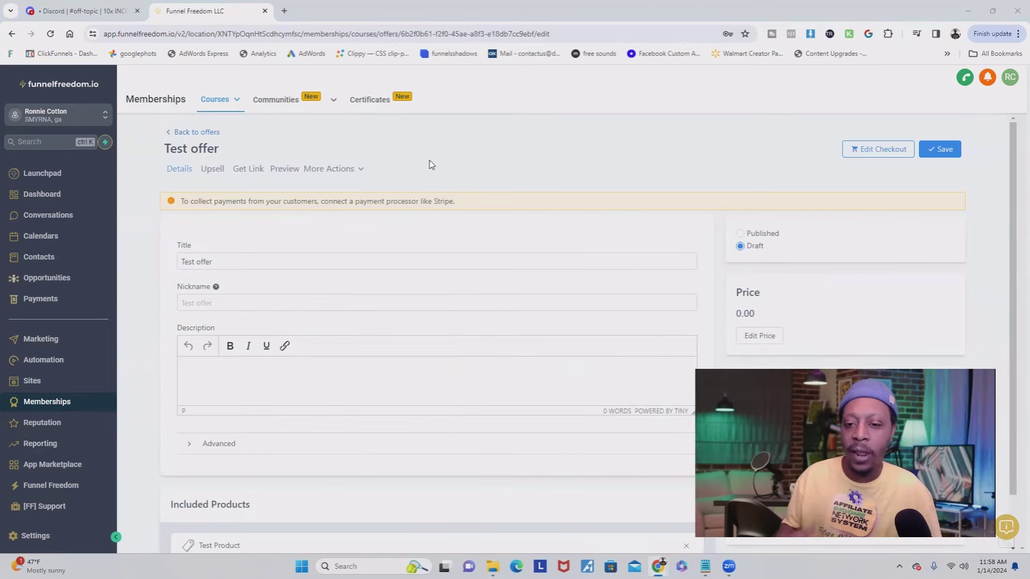
- Set the Test offer's status to Published and save the offer
scroll(494, 179, down, 1)
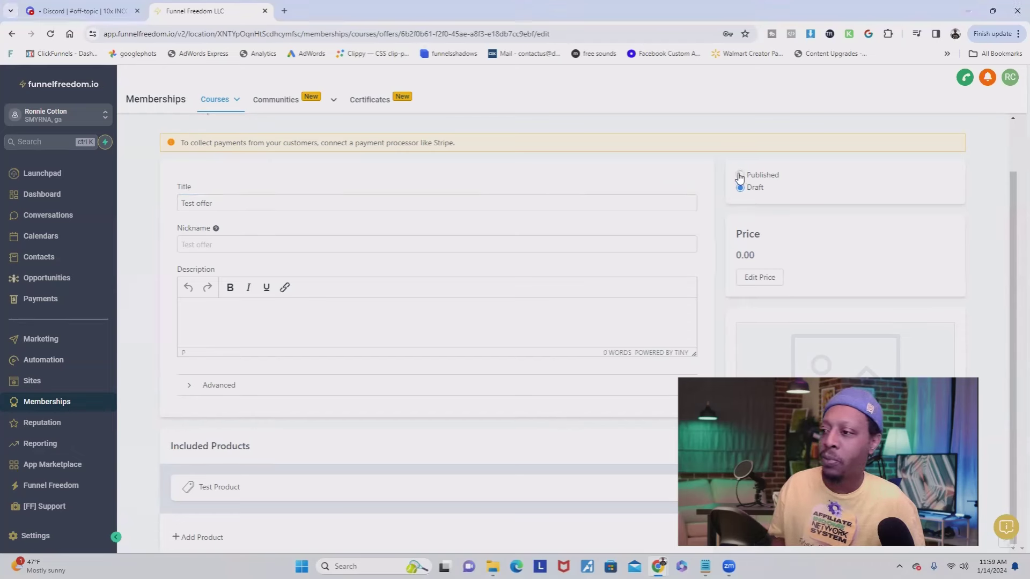
click(740, 176)
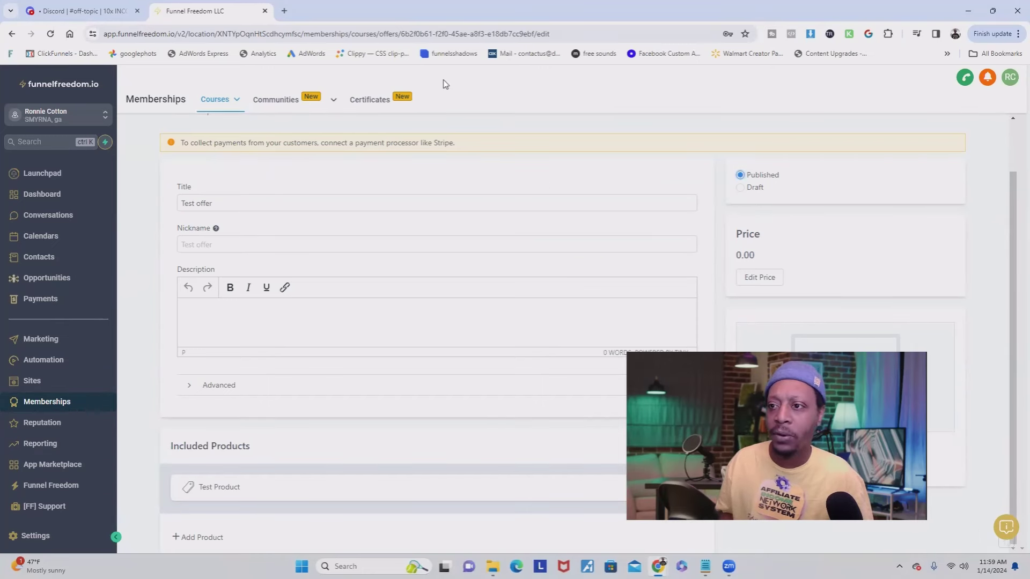
scroll(644, 204, up, 2)
click(940, 151)
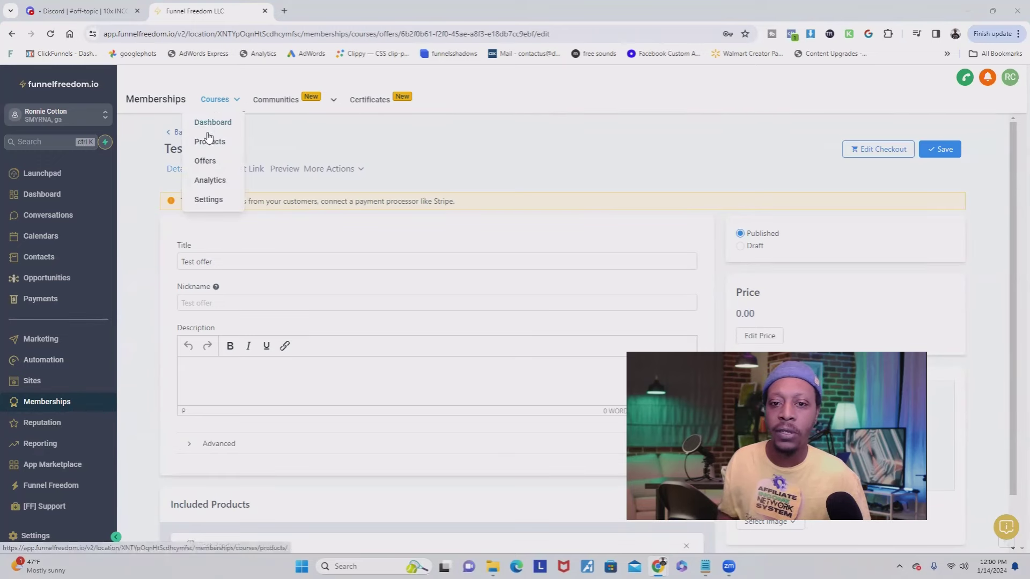
- View the course products list and the list of published course offers
click(211, 121)
mouse_move(215, 100)
click(214, 150)
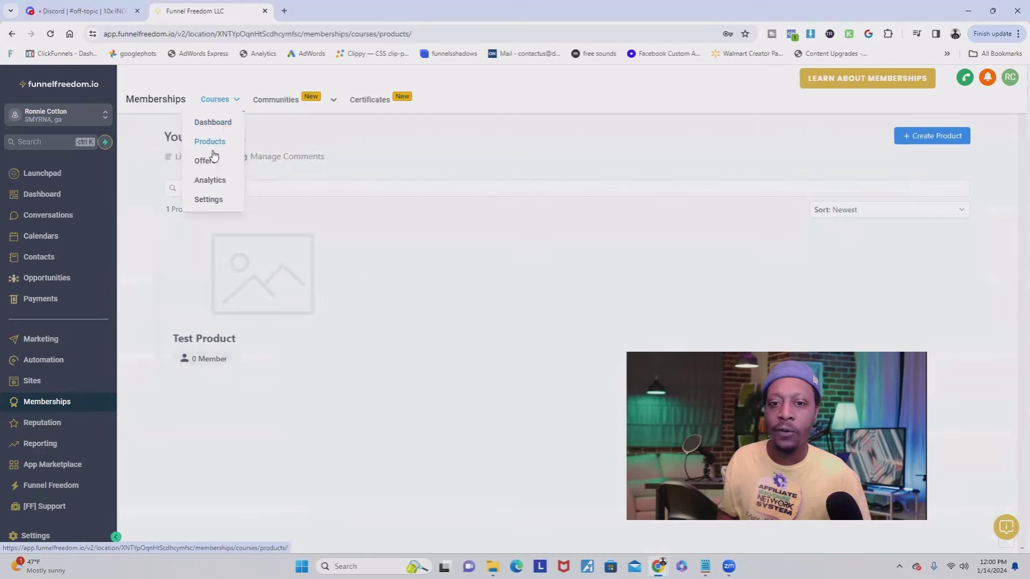
click(214, 159)
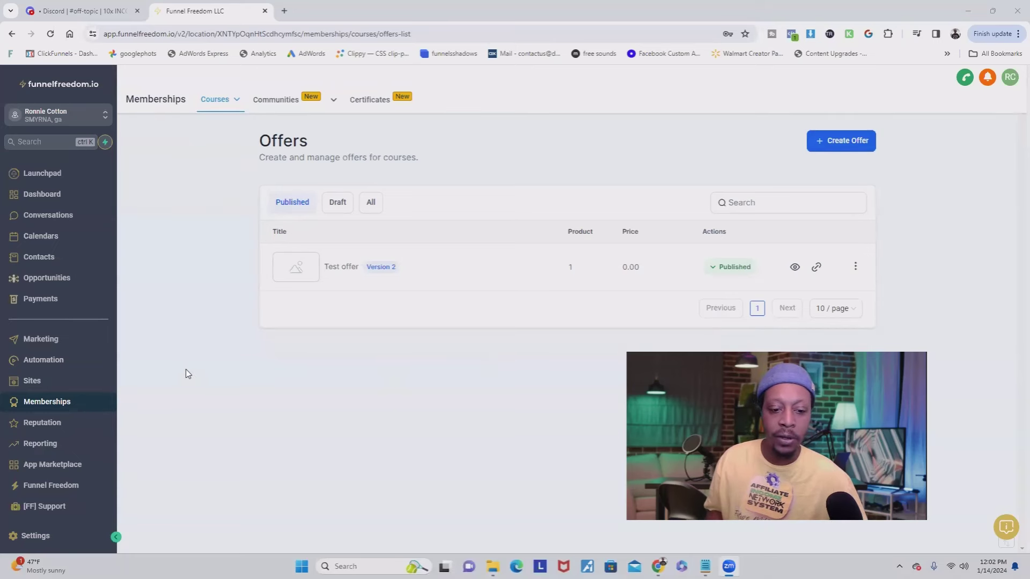
- Start a new website in Sites using the From templates option and continue to the template library
click(48, 381)
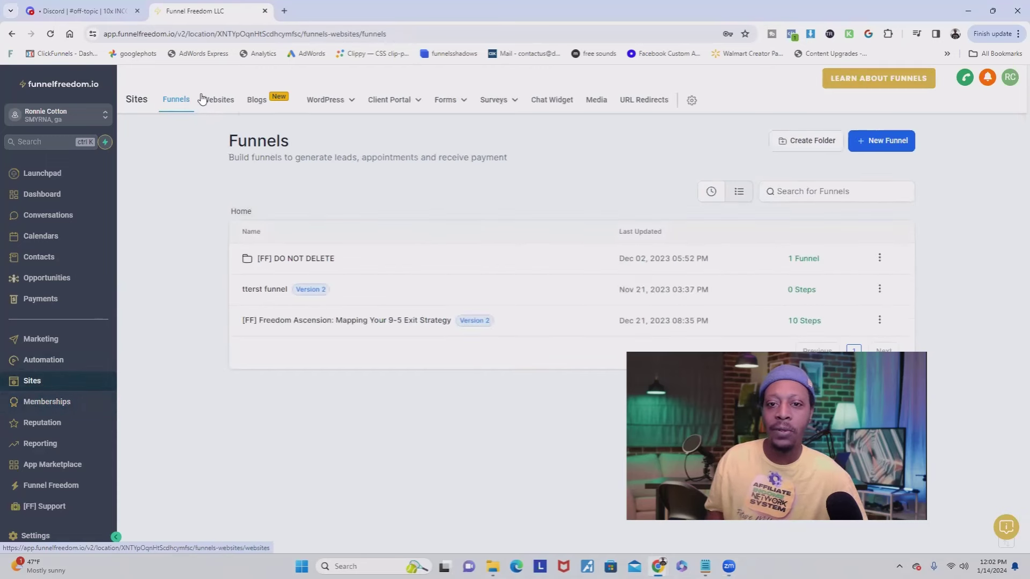
click(219, 100)
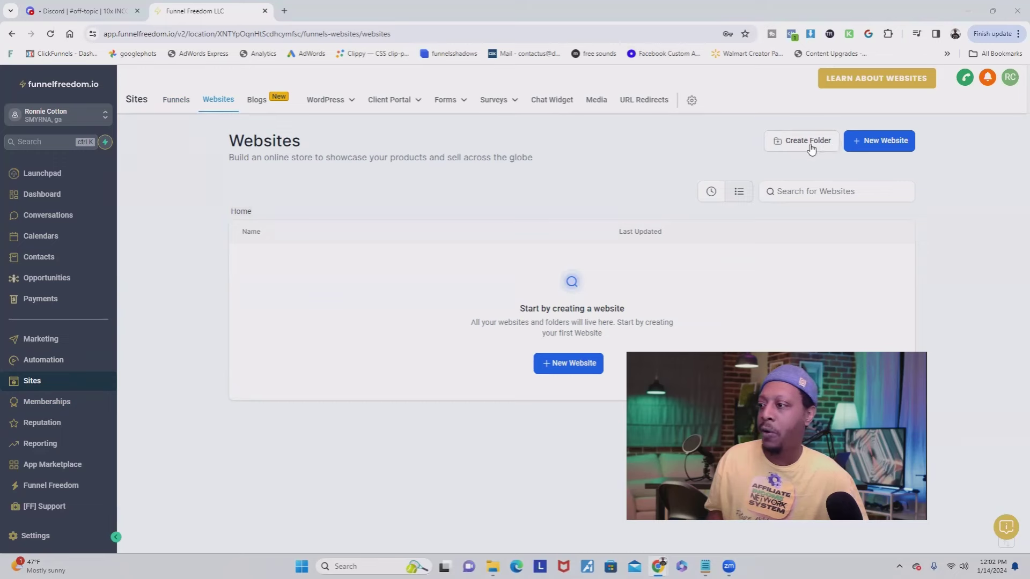
click(881, 142)
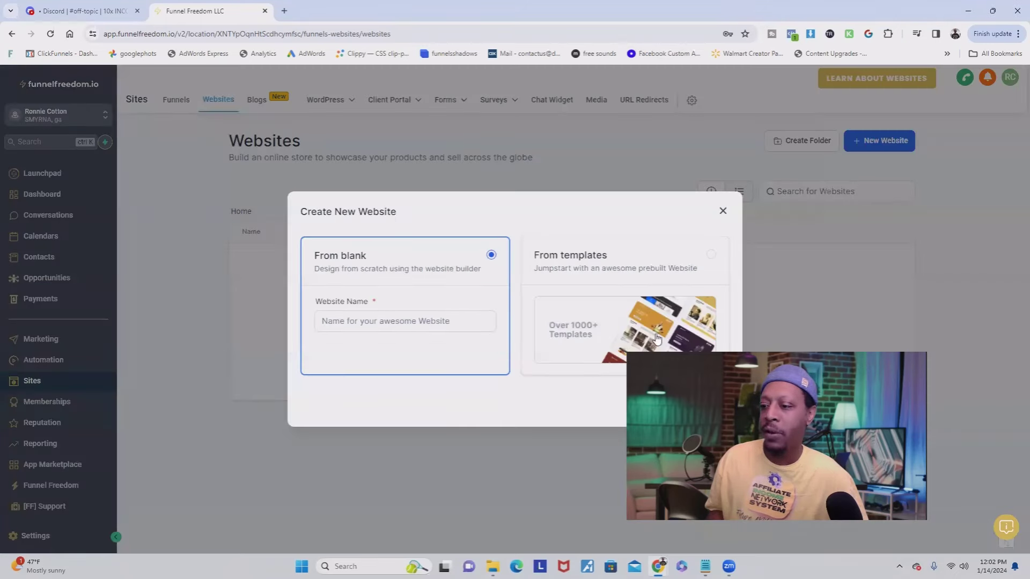
click(706, 259)
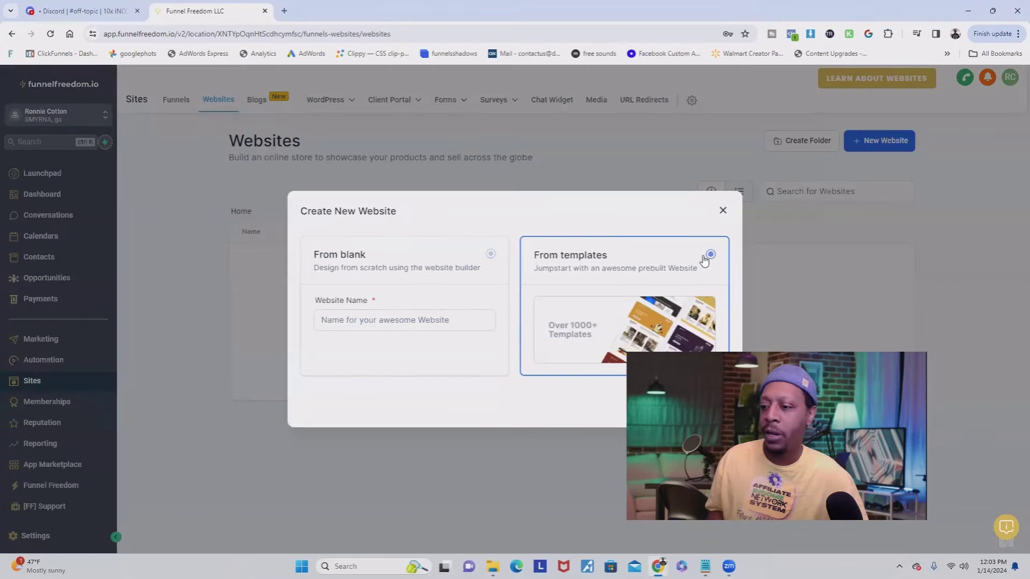
triple_click(596, 213)
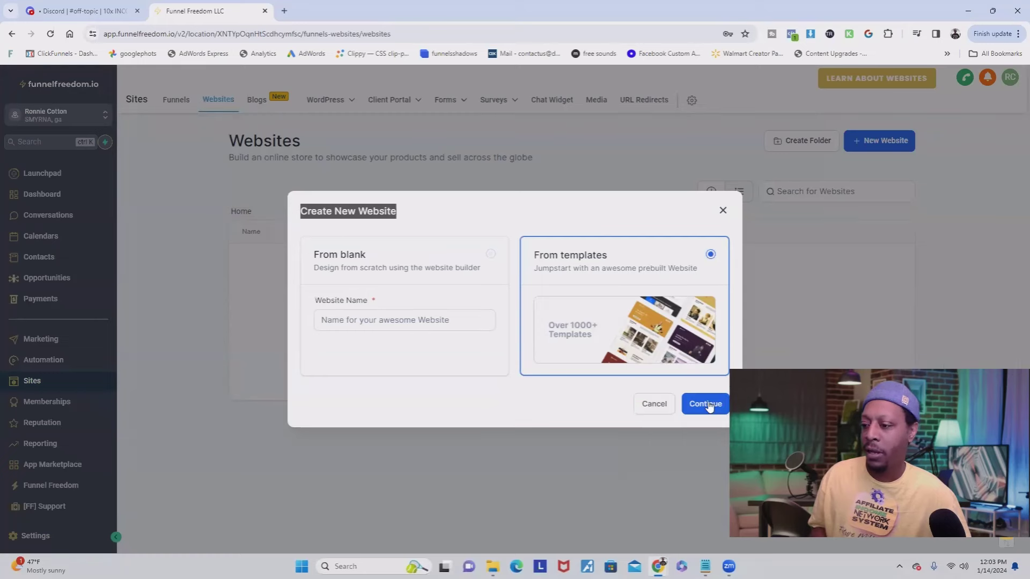
click(709, 407)
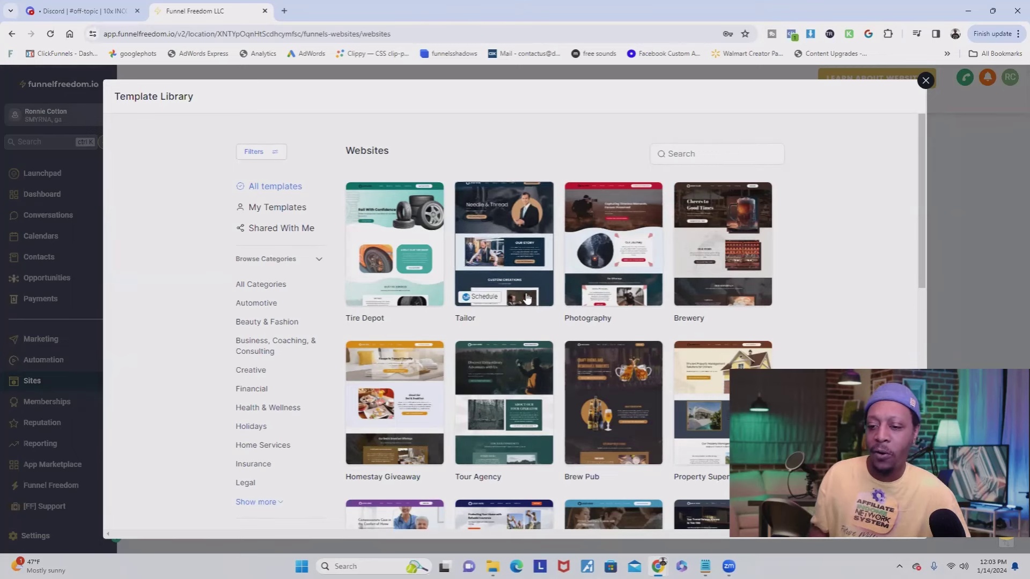
- Browse the website templates, load more of them, and return to the start of the library
scroll(381, 212, down, 2)
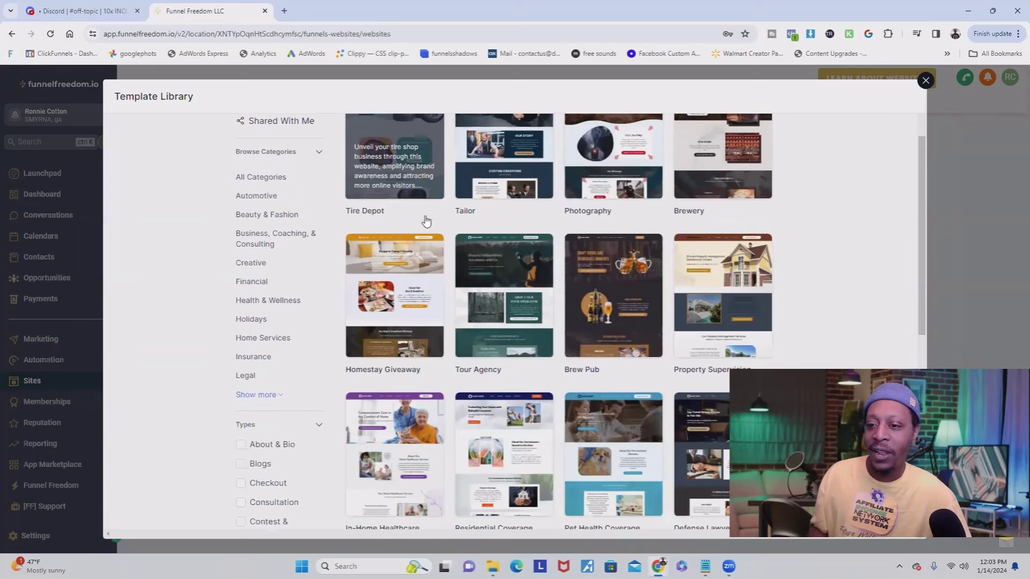
scroll(649, 214, down, 2)
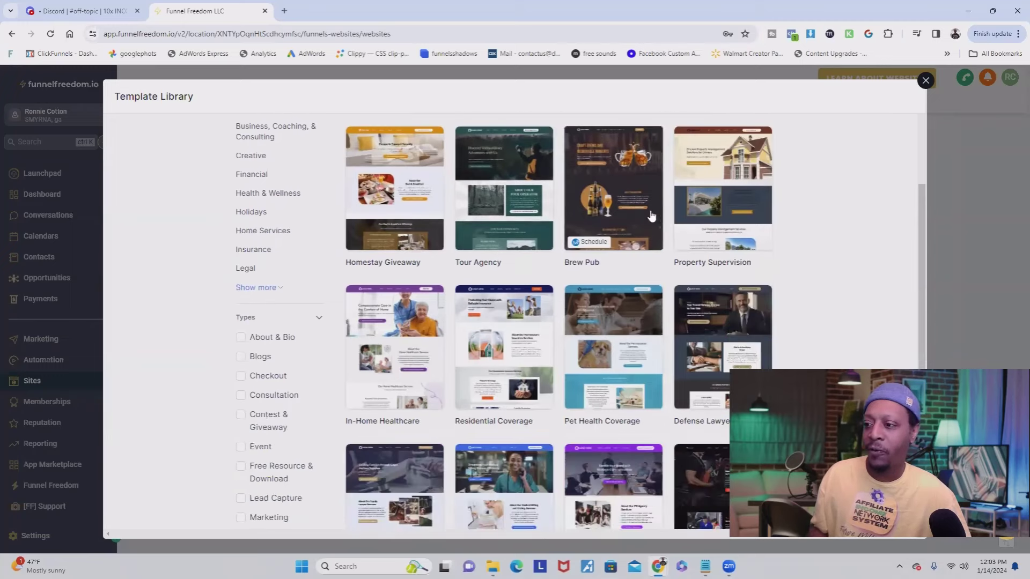
scroll(640, 194, up, 2)
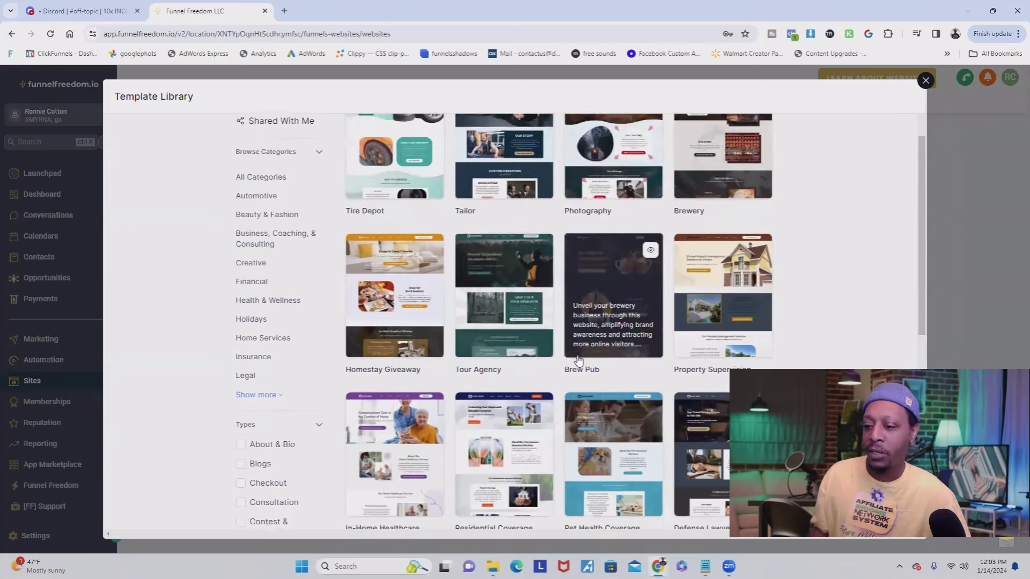
scroll(580, 284, down, 2)
scroll(554, 275, down, 3)
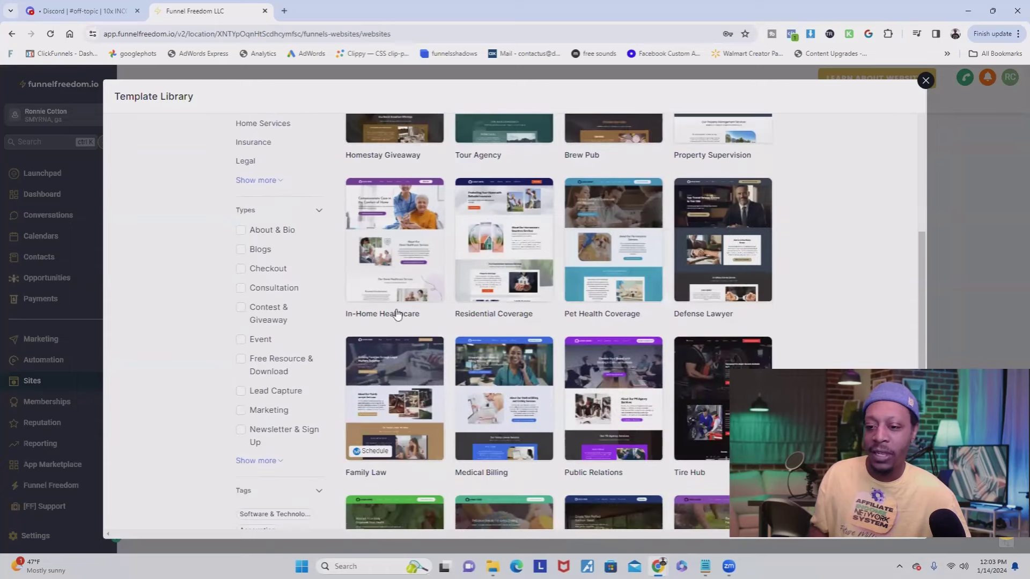
scroll(410, 343, down, 2)
scroll(410, 354, down, 1)
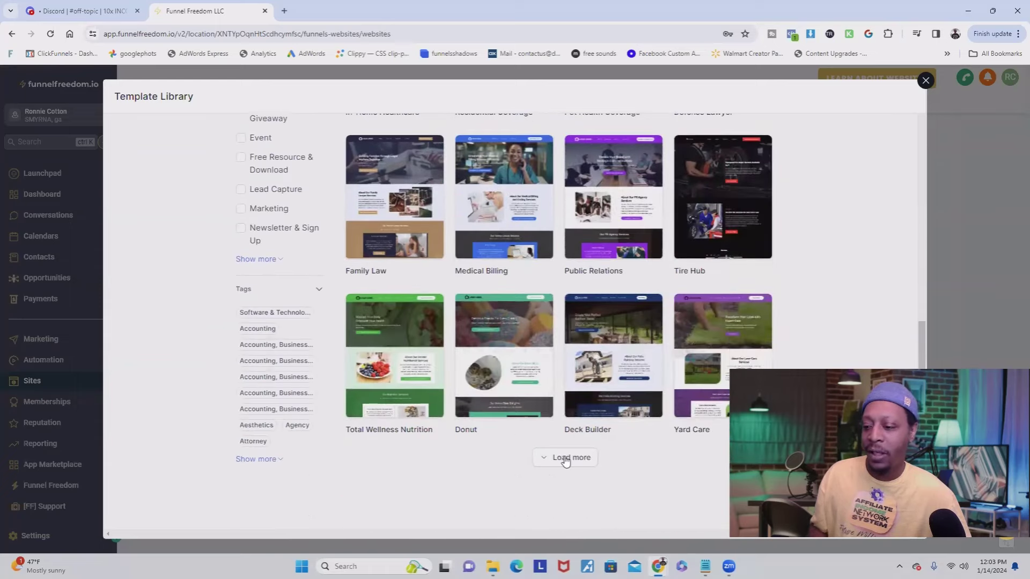
click(565, 458)
scroll(555, 359, down, 7)
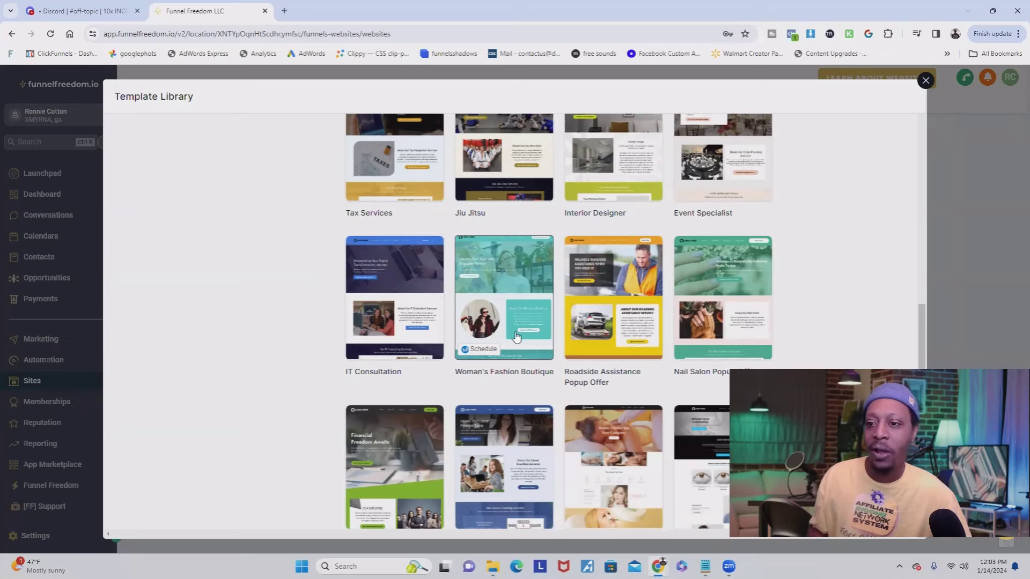
scroll(517, 336, up, 15)
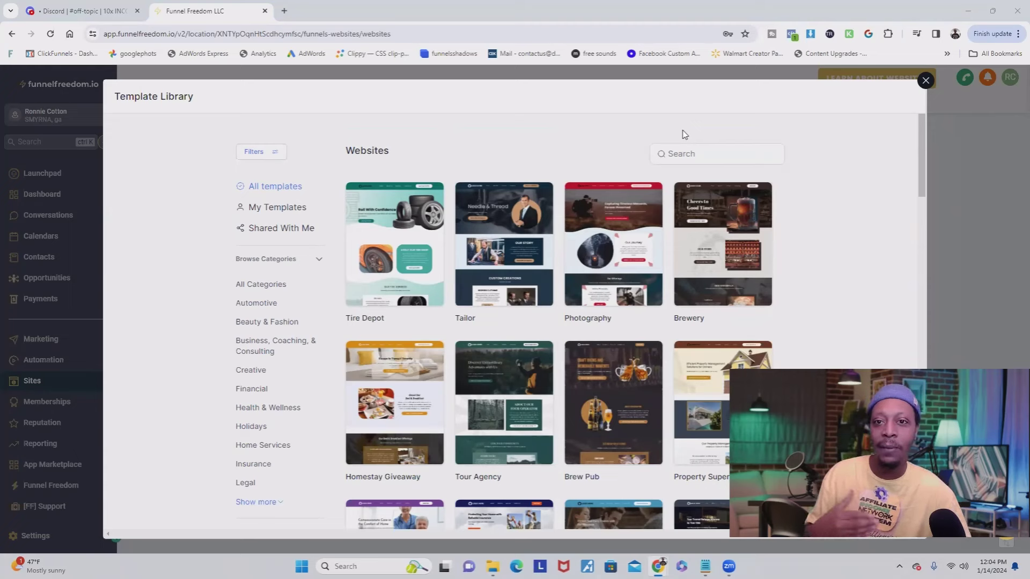
- Search the website templates for "link tree" and change the search term to "linktree"
click(706, 153)
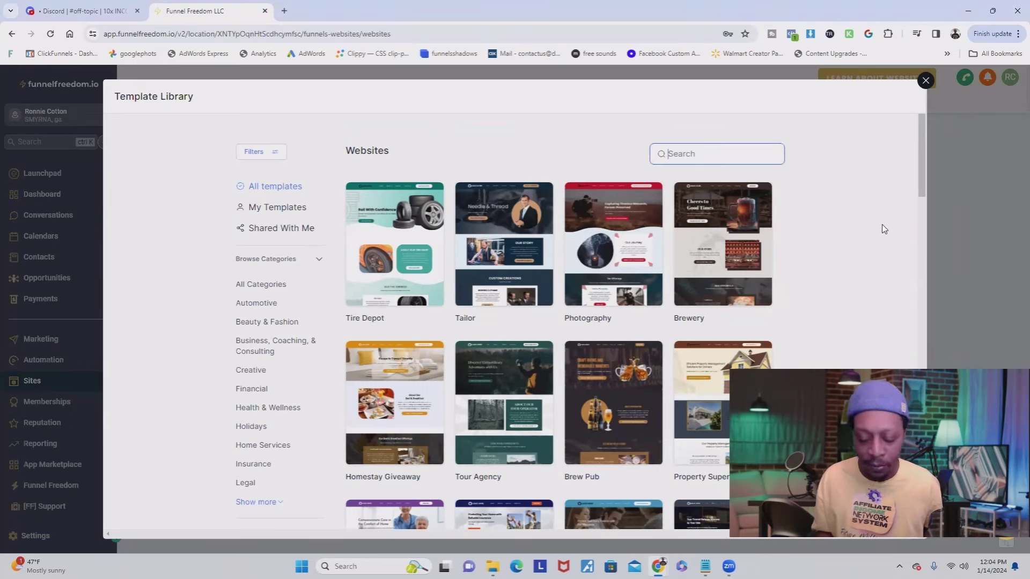
text(link )
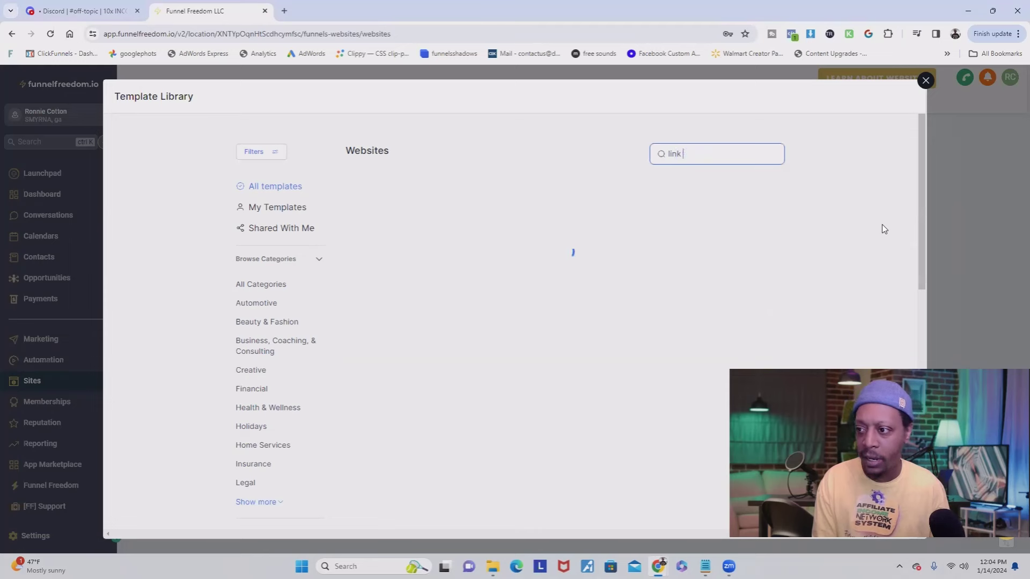
text(tree)
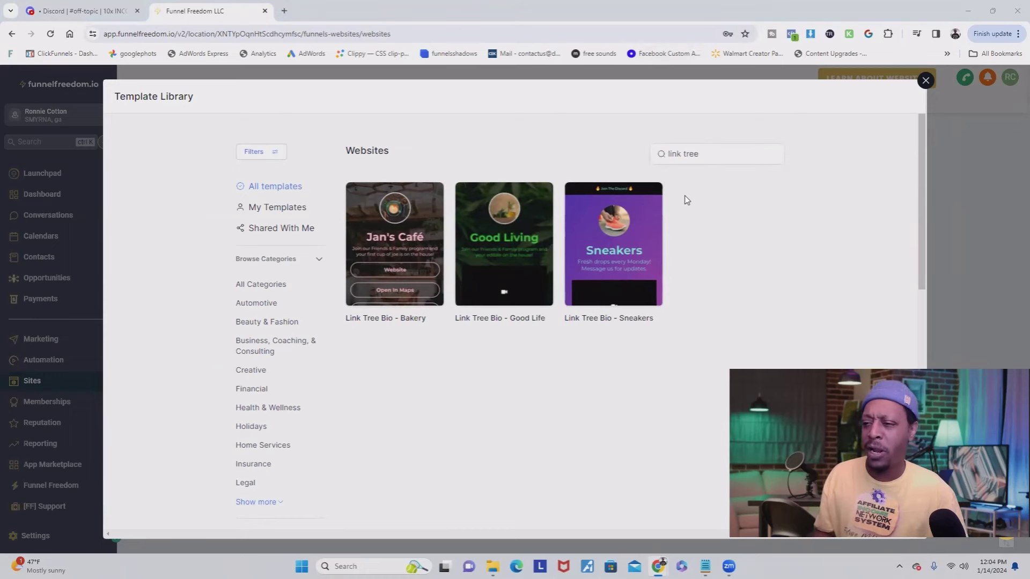
click(689, 154)
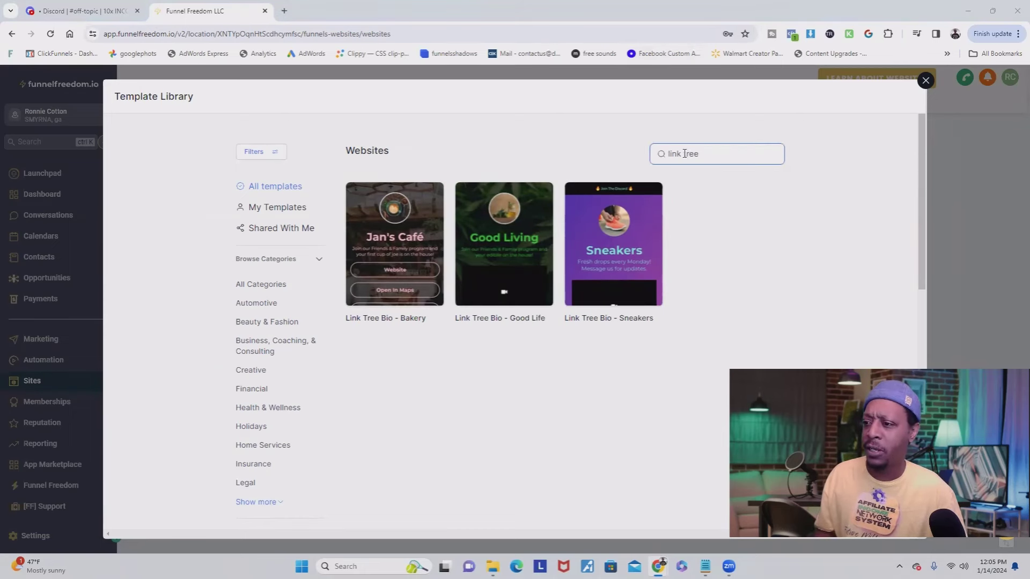
key(BackSpace)
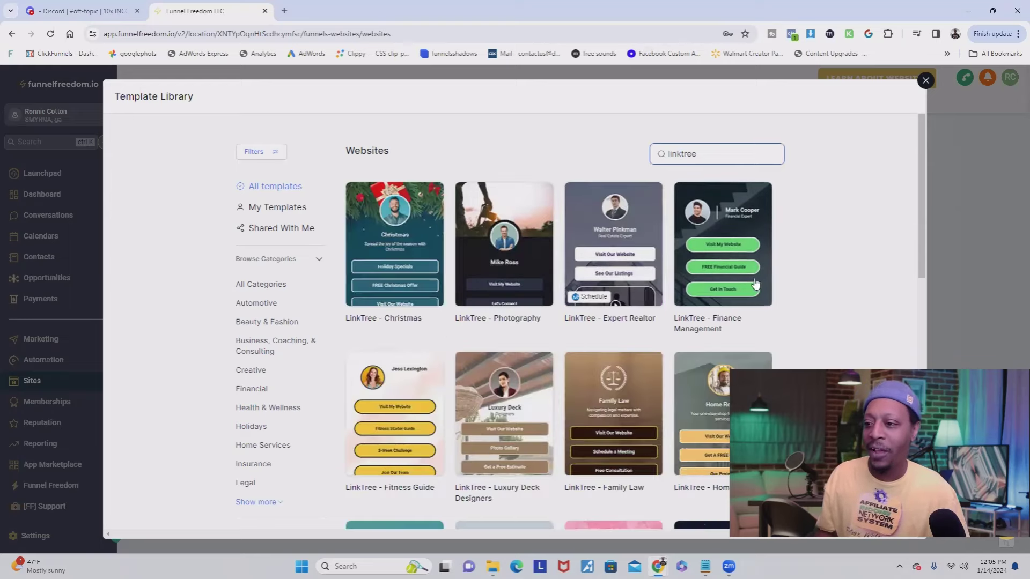
- Browse the LinkTree templates, load more of them, and return to the start of the results
scroll(537, 242, down, 2)
scroll(536, 257, down, 7)
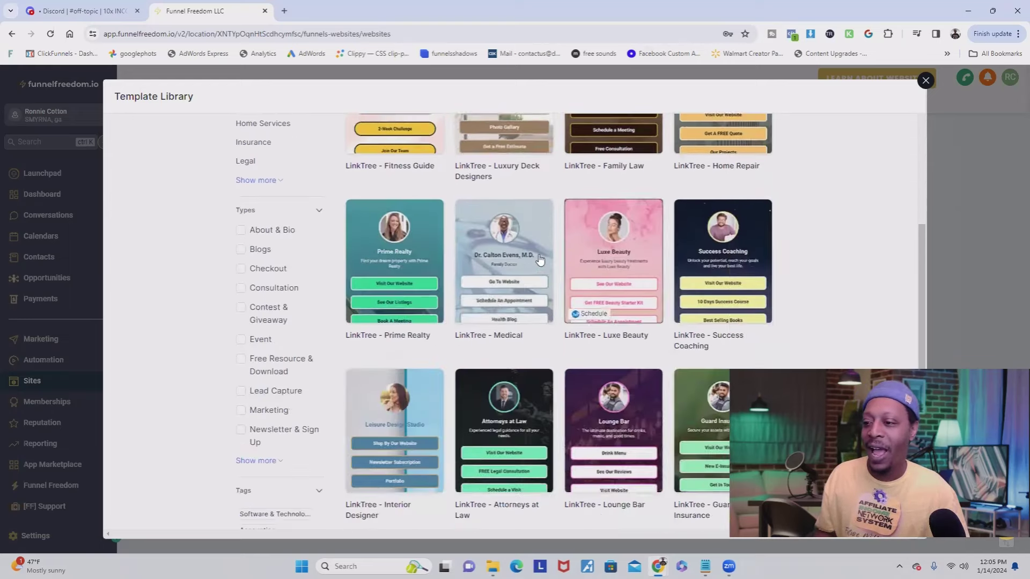
scroll(574, 256, down, 2)
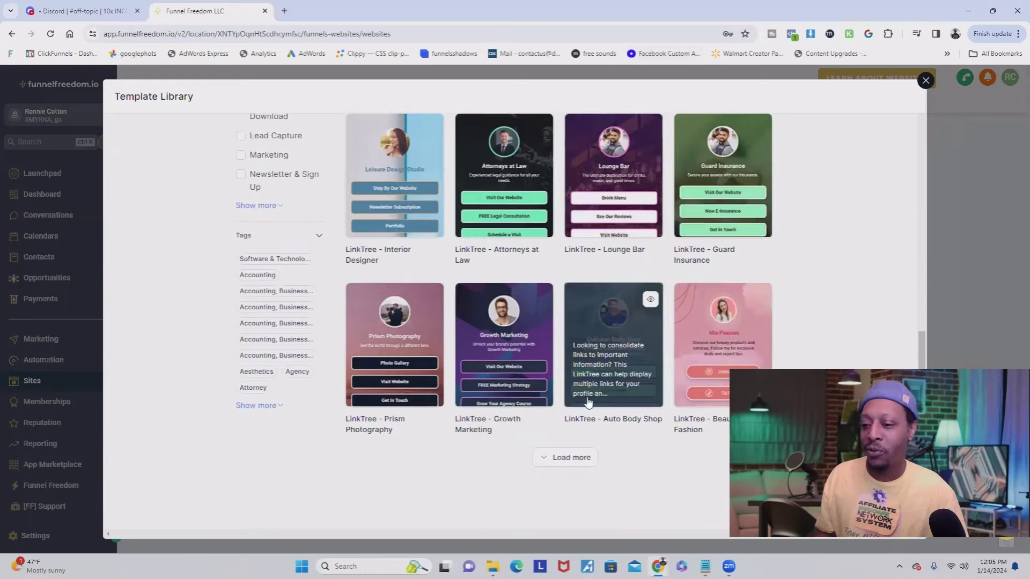
click(561, 458)
scroll(553, 370, down, 3)
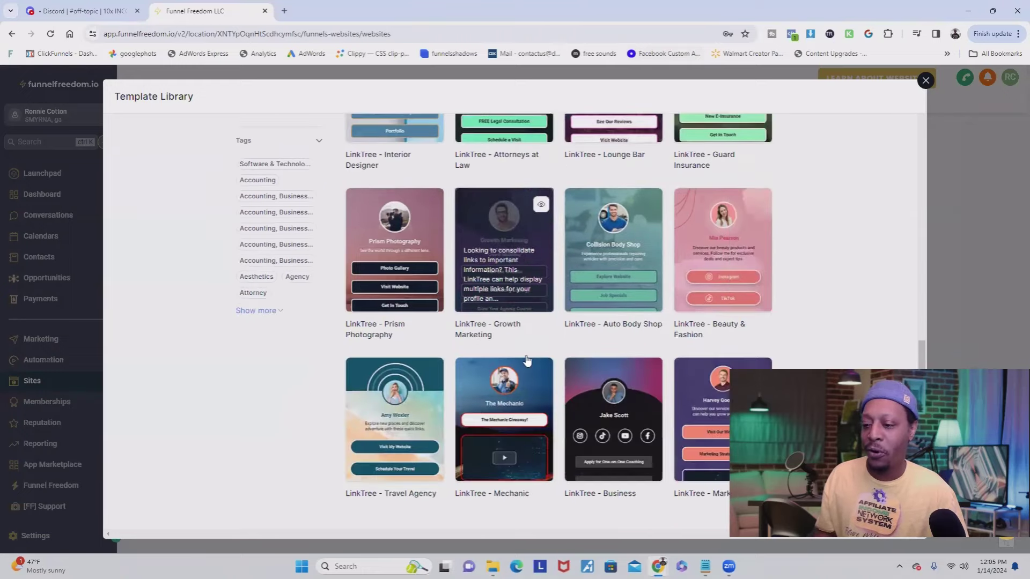
scroll(568, 354, up, 12)
scroll(592, 337, up, 1)
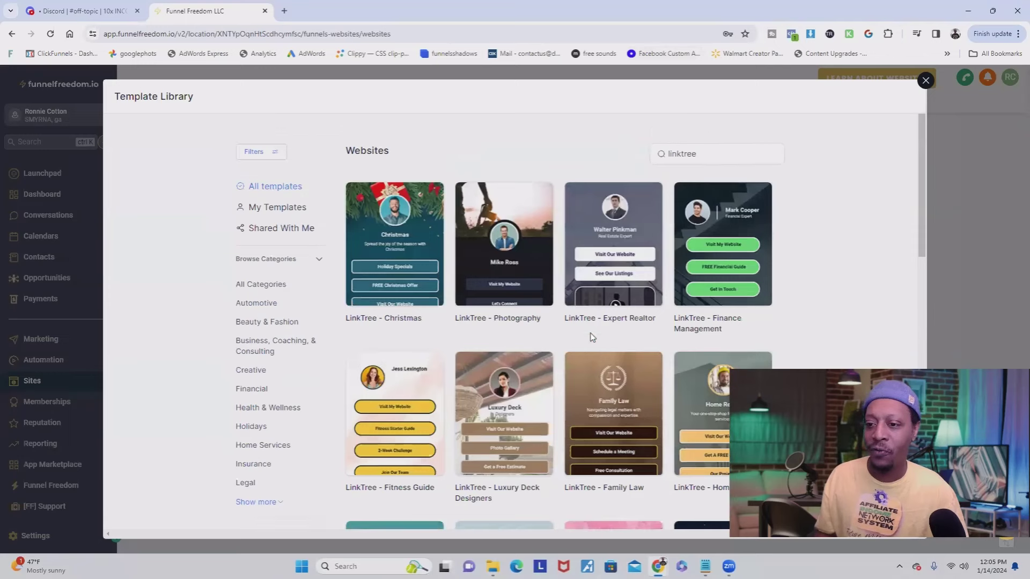
- Preview the LinkTree - Growth Marketing template and continue with it to add it as the new website
mouse_move(740, 267)
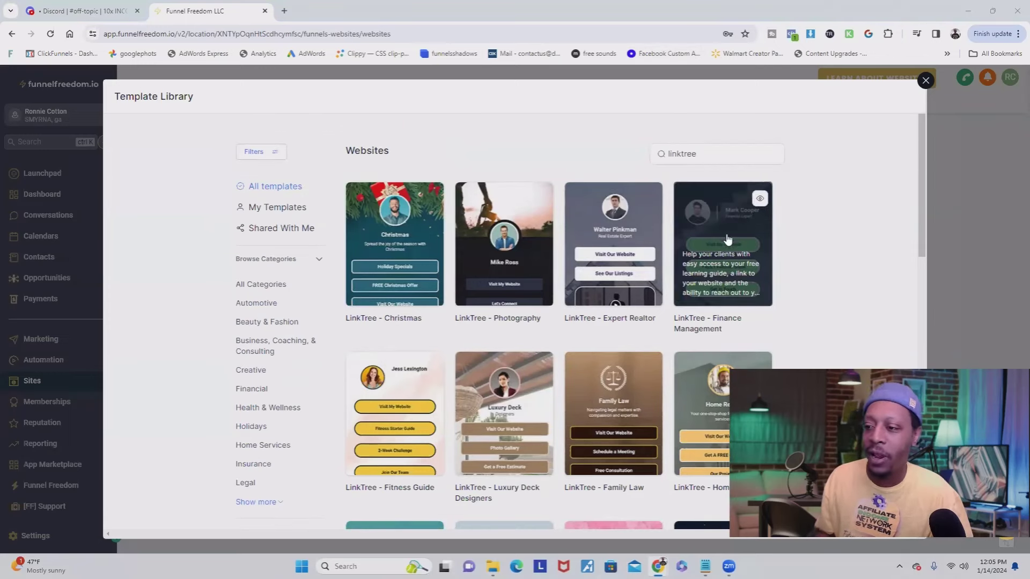
scroll(664, 262, down, 3)
scroll(664, 263, down, 8)
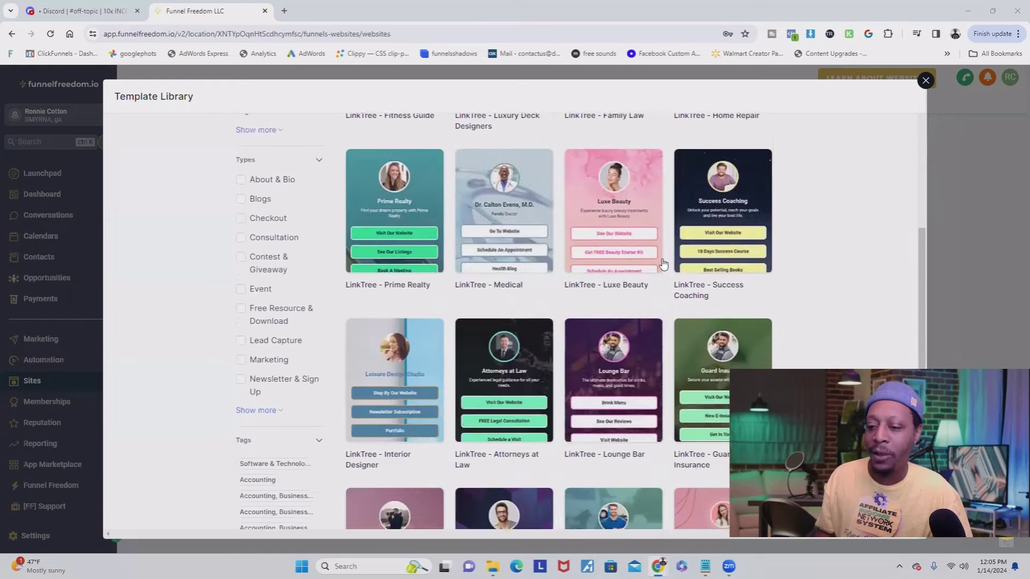
scroll(615, 328, down, 2)
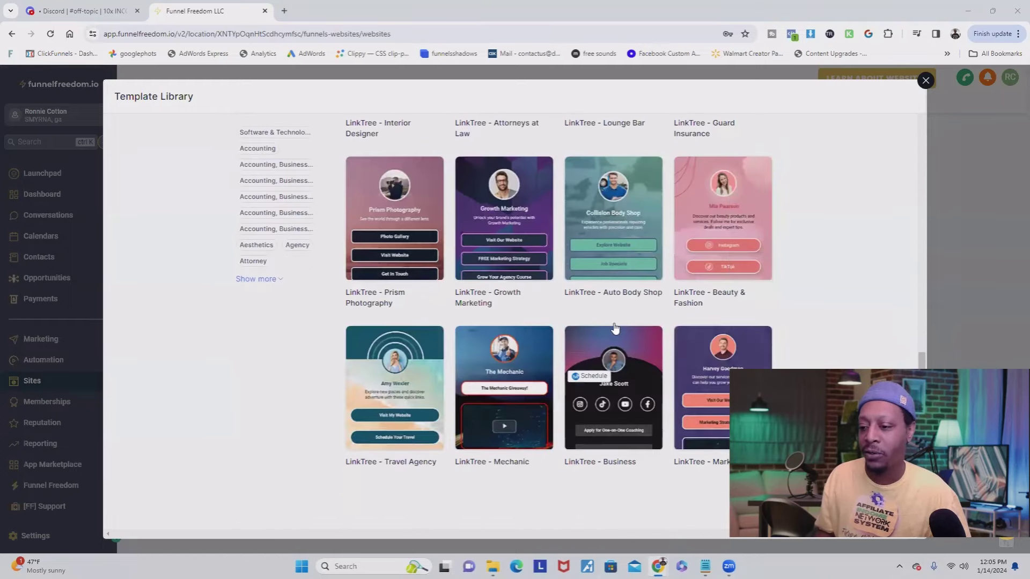
click(505, 203)
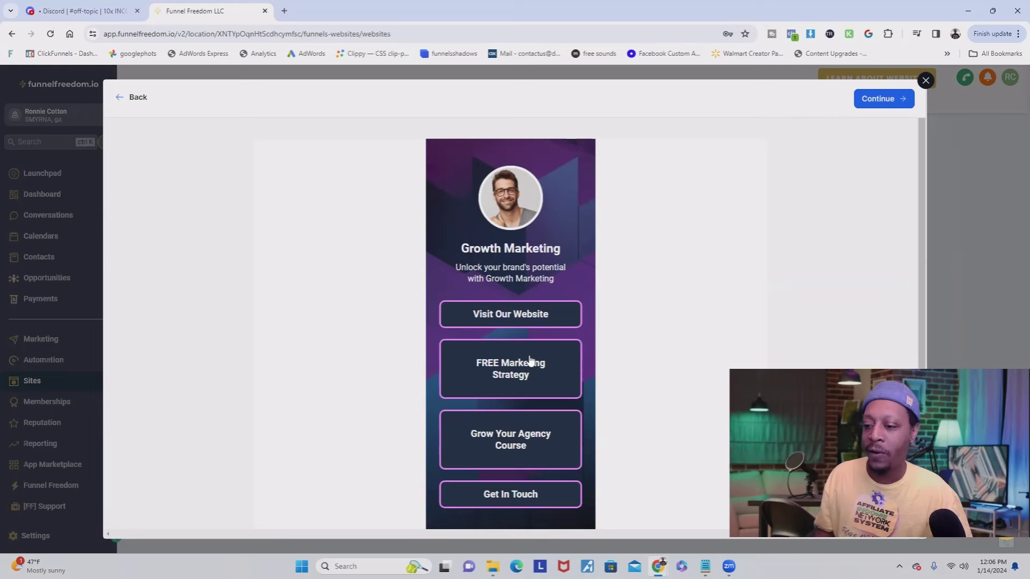
click(884, 100)
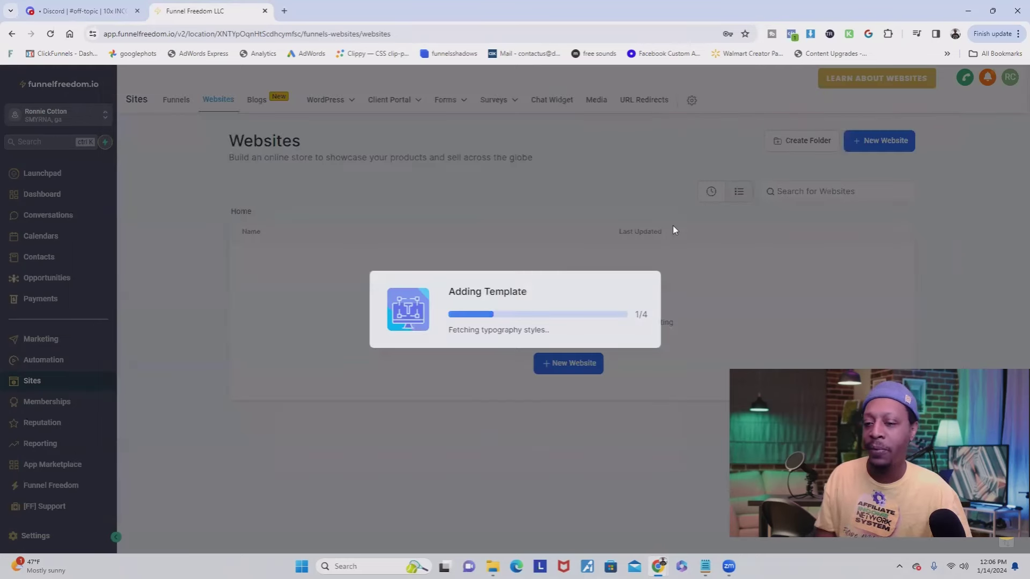
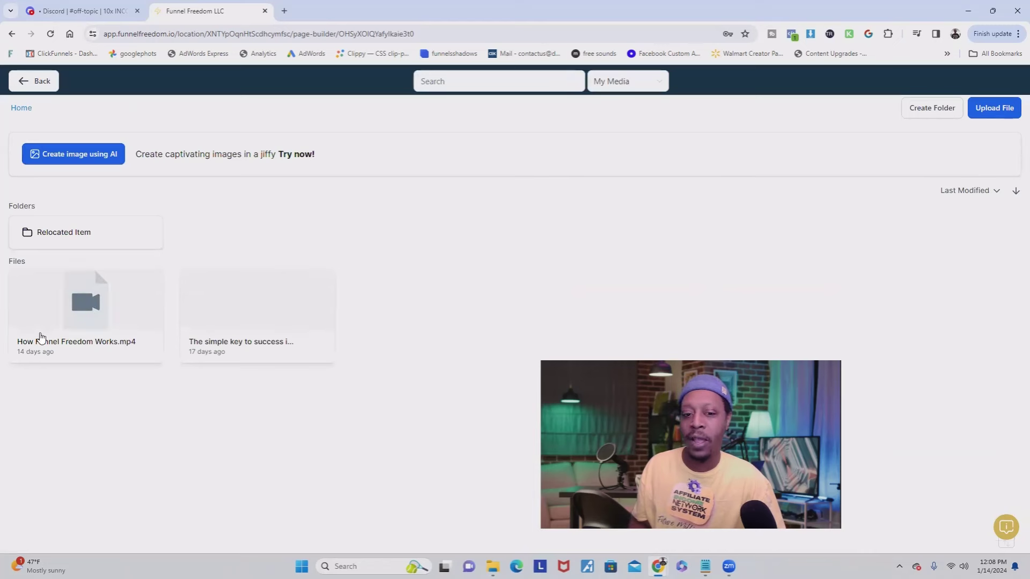
- Copy the link of the image "The simple key to success i..." from the media library
click(262, 307)
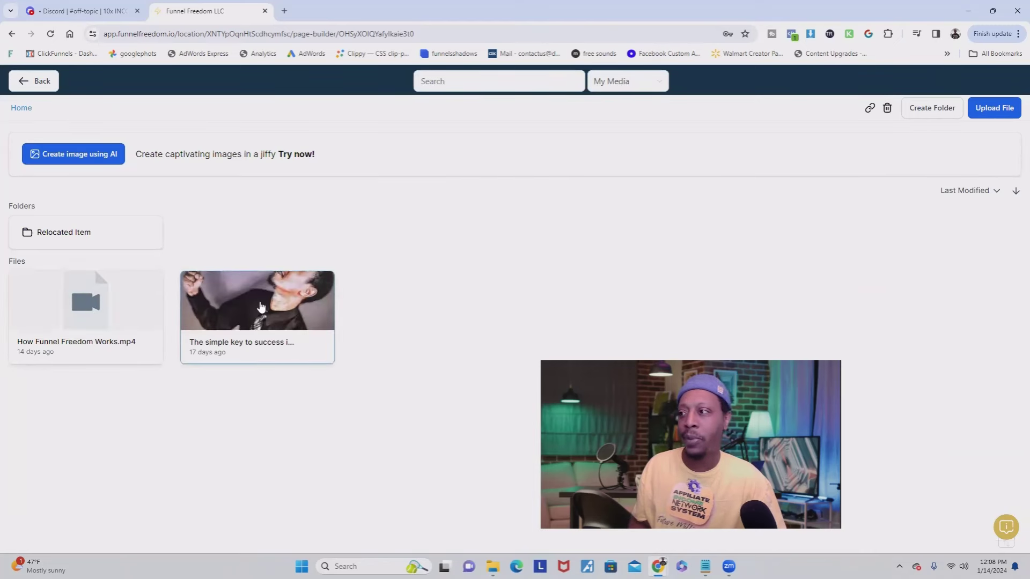
right_click(292, 307)
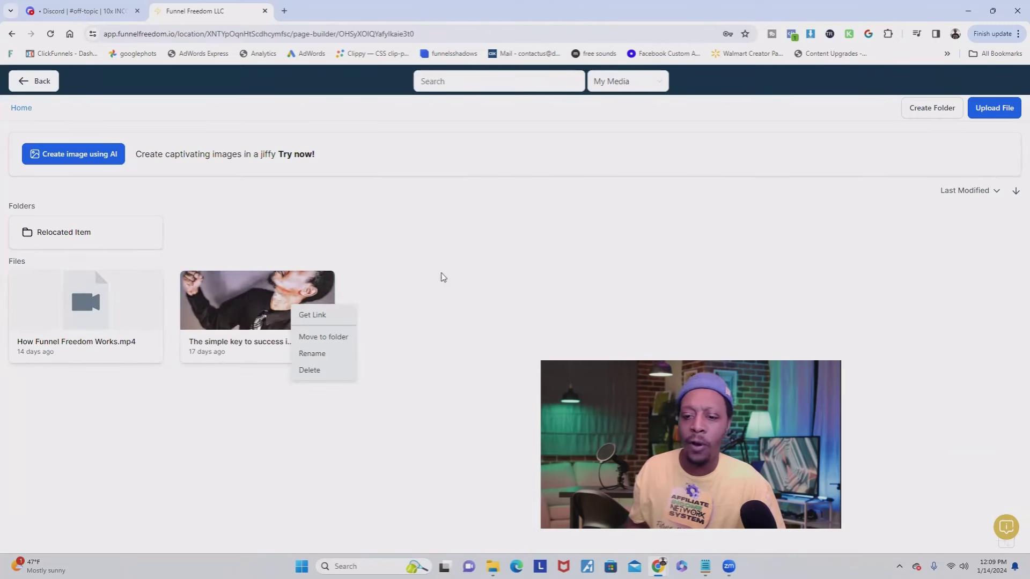
click(318, 316)
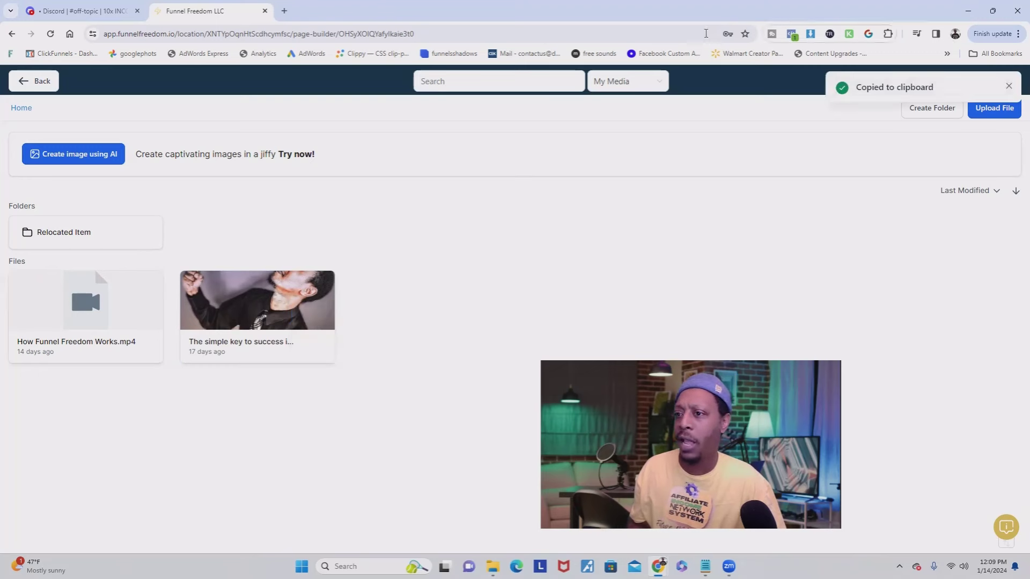
- Return to the page builder and replace the profile image's URL with the copied image link
click(33, 82)
click(928, 302)
triple_click(928, 302)
right_click(933, 303)
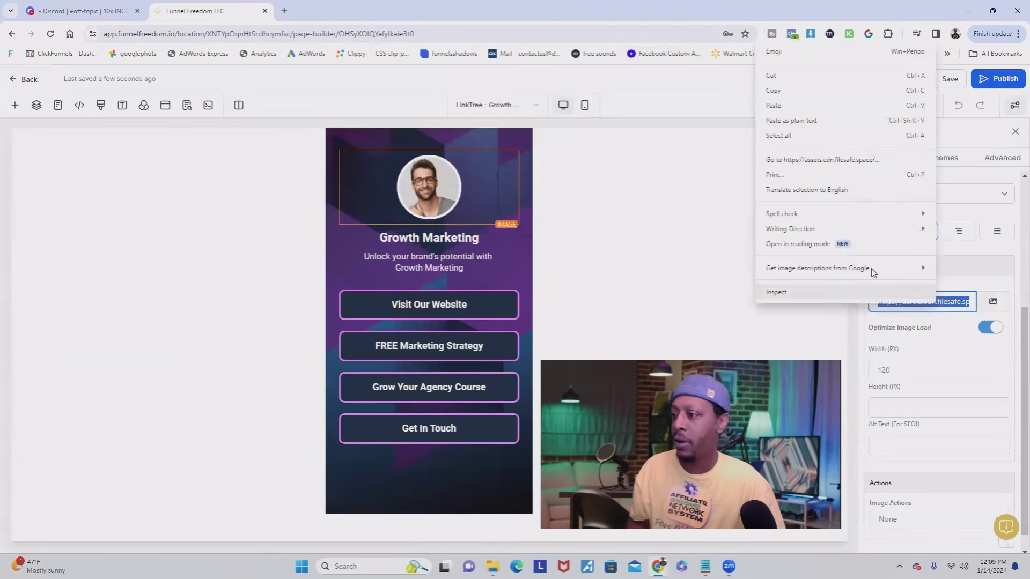
click(807, 113)
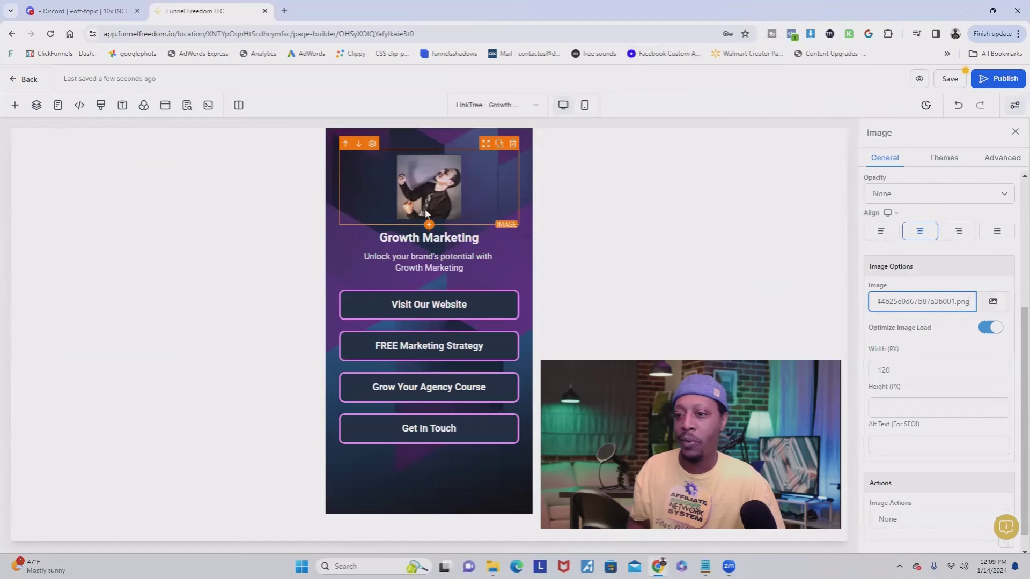
- Replace the "Growth Marketing" headline under the profile image with "Dadlearnsmoney"
click(450, 239)
double_click(450, 239)
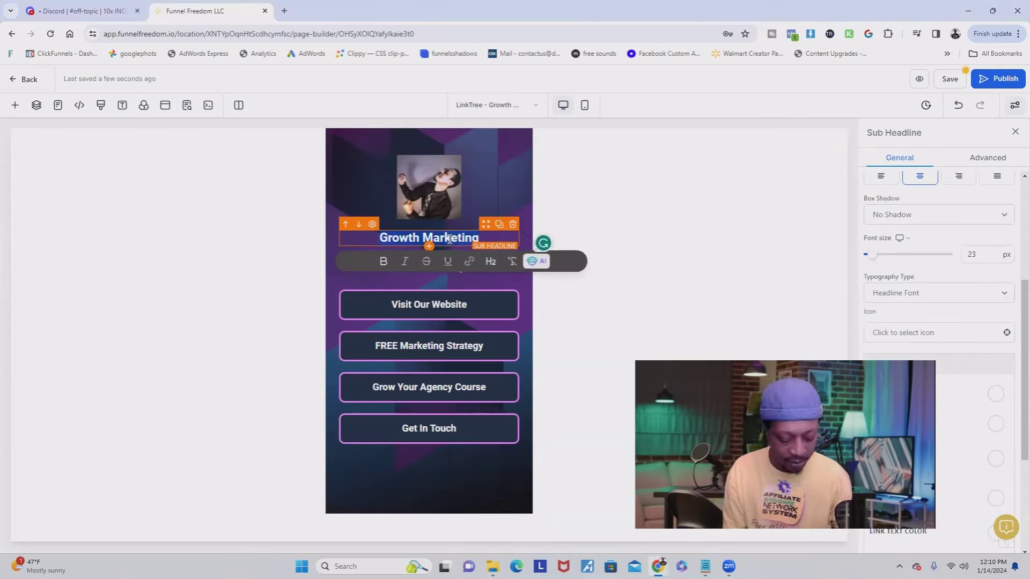
text(Dadlearn)
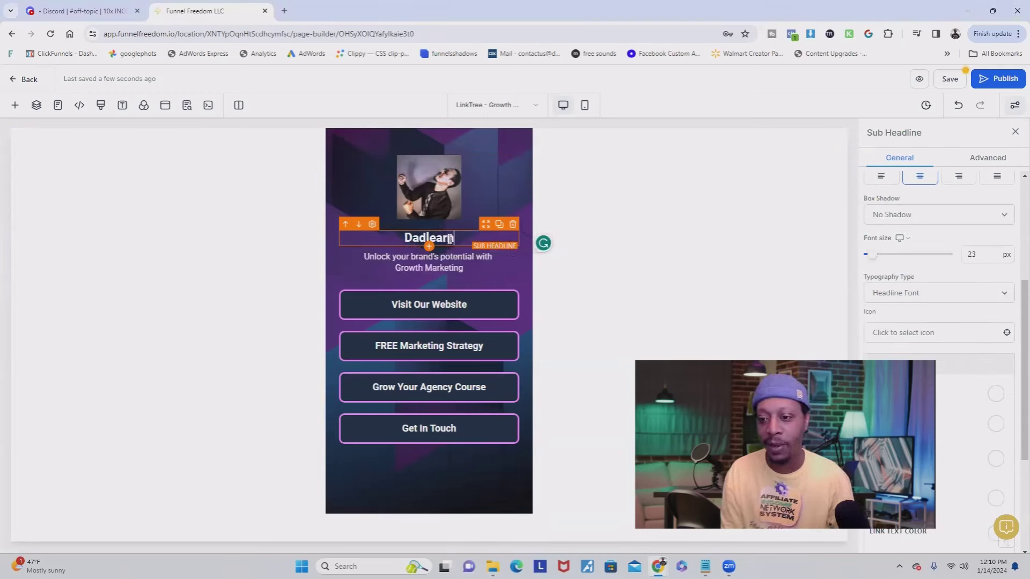
text(smoney)
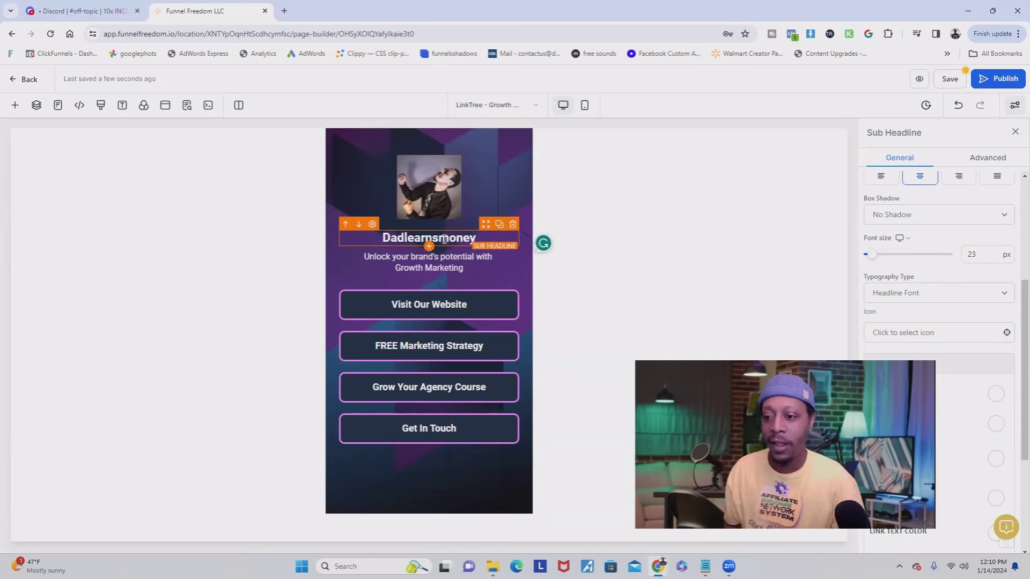
click(623, 267)
- Replace the paragraph below the headline with "I help you quit your 9-5 job."
click(454, 263)
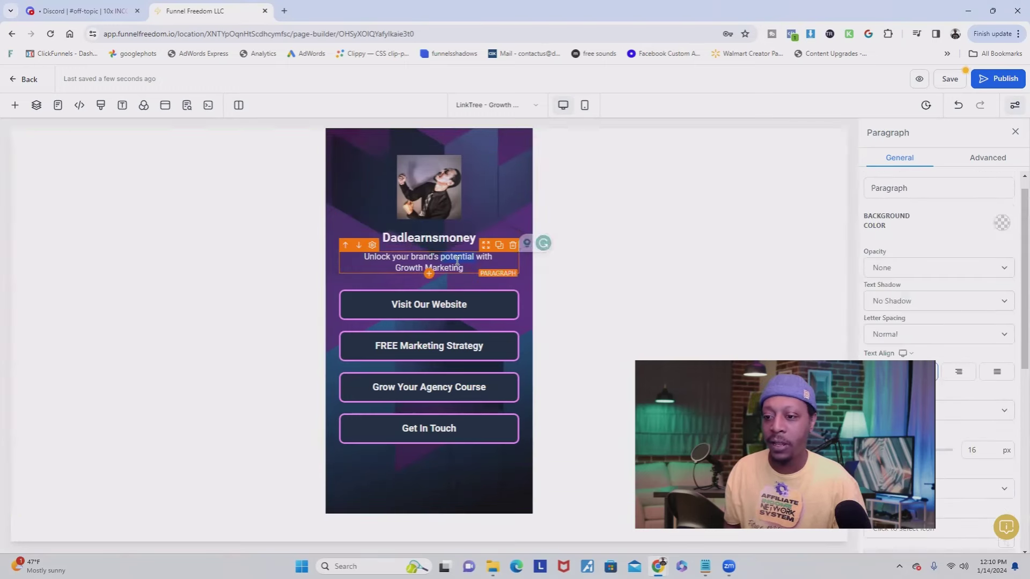
double_click(455, 261)
key(ctrl+v)
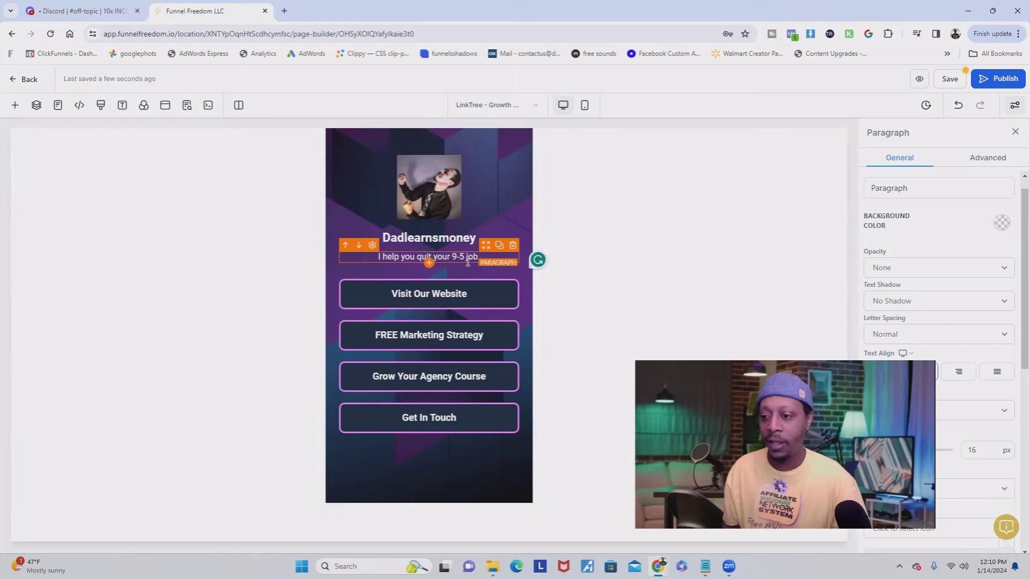
click(642, 285)
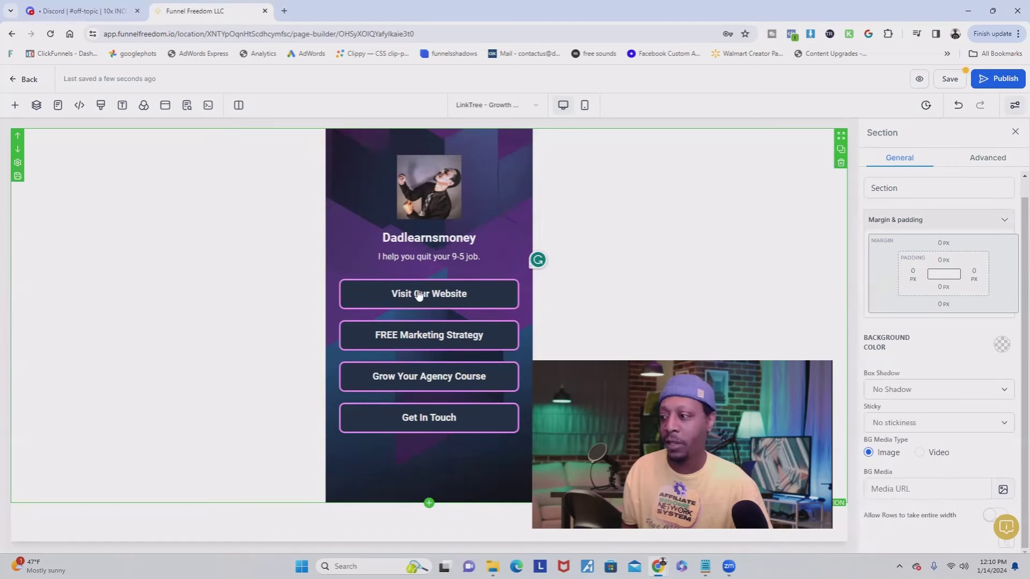
- Change the "Visit Our Website" button's text to "Get My Free Course"
click(416, 293)
scroll(923, 241, down, 10)
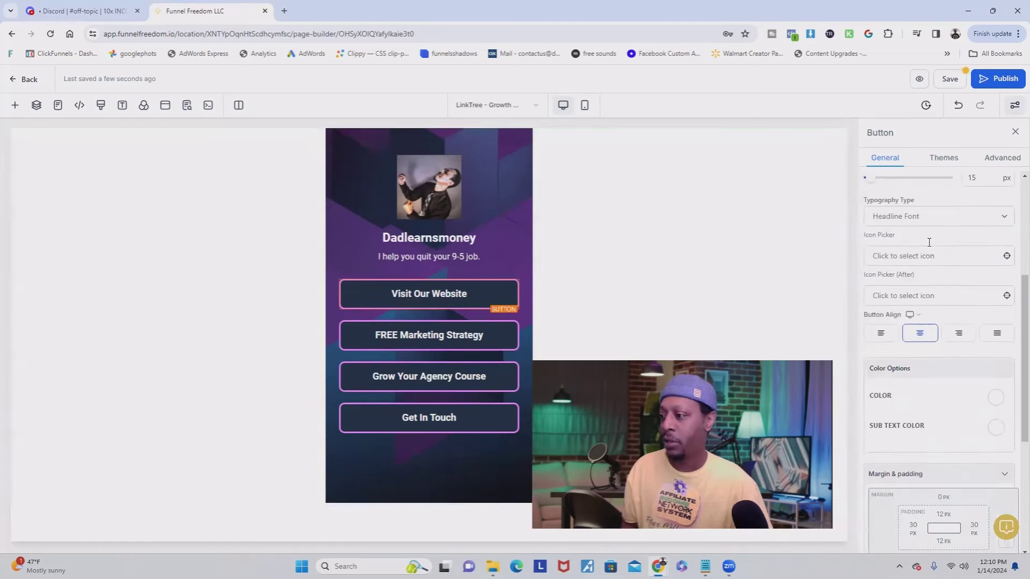
scroll(897, 423, down, 1)
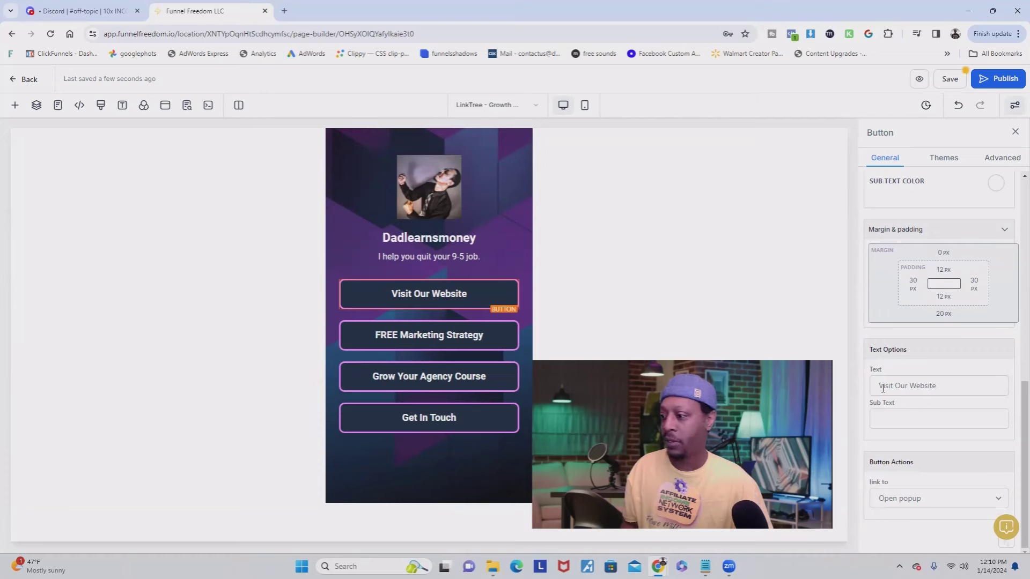
drag(880, 387, 969, 375)
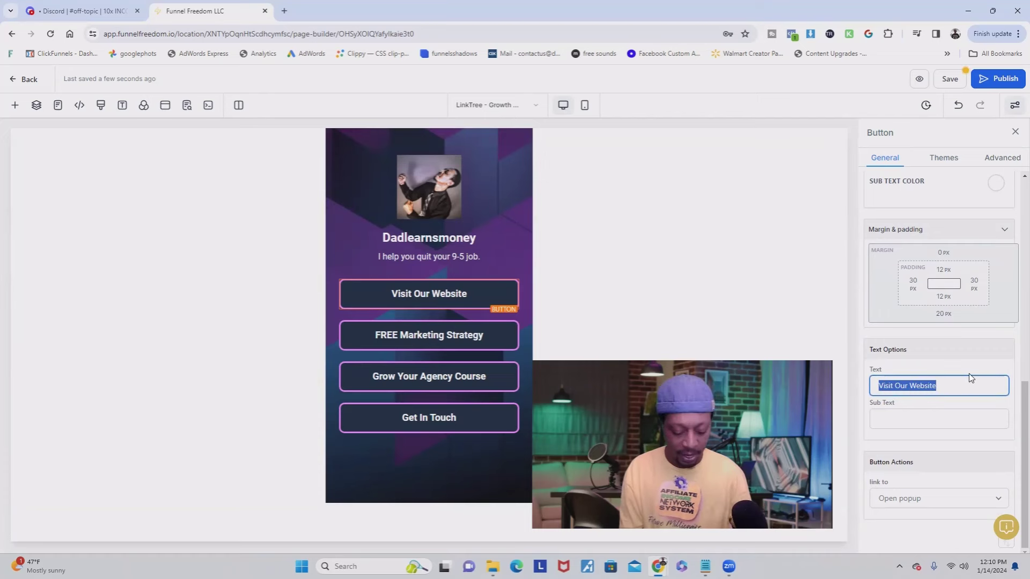
text(Get My )
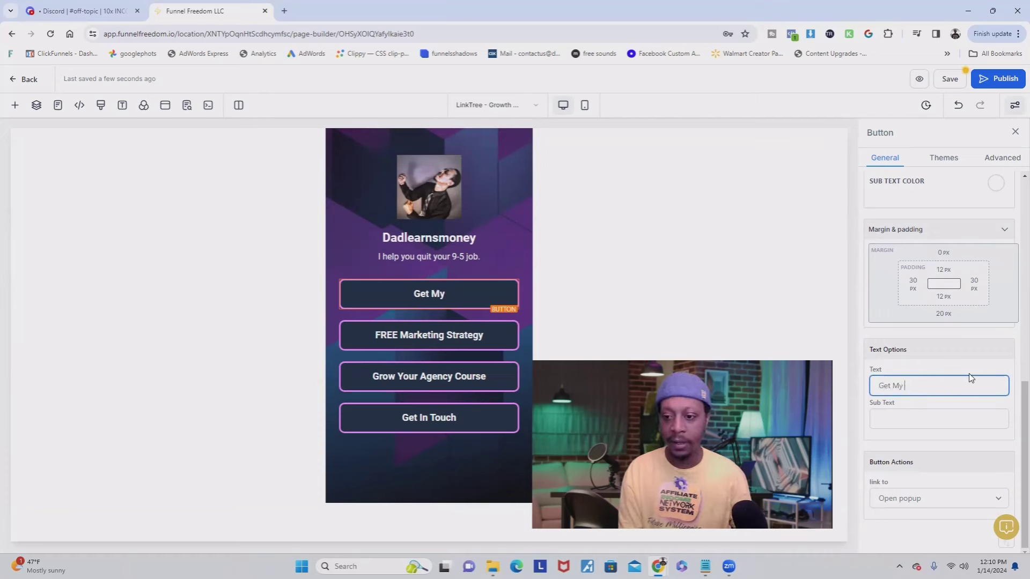
text(Free Course)
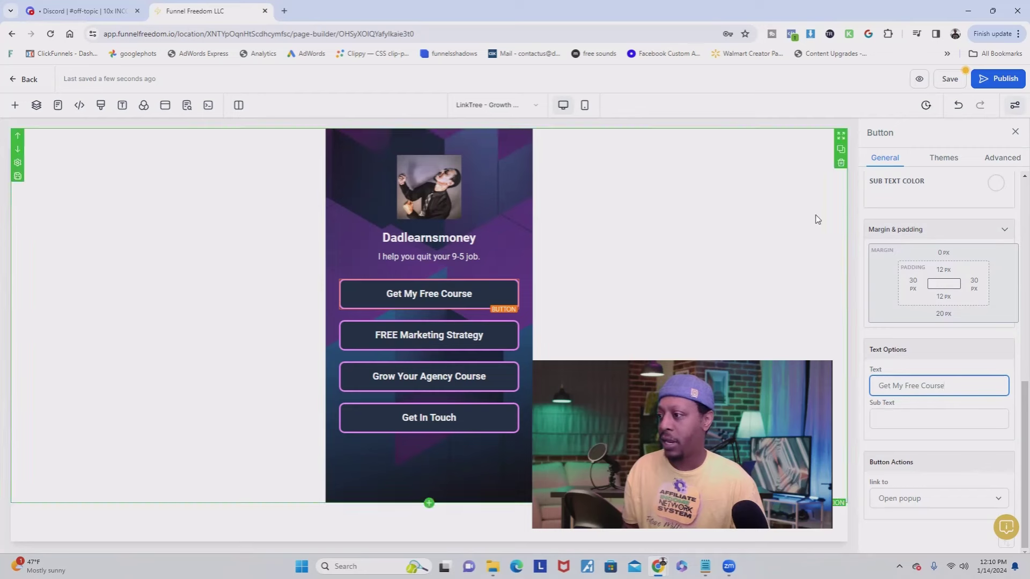
scroll(963, 237, up, 4)
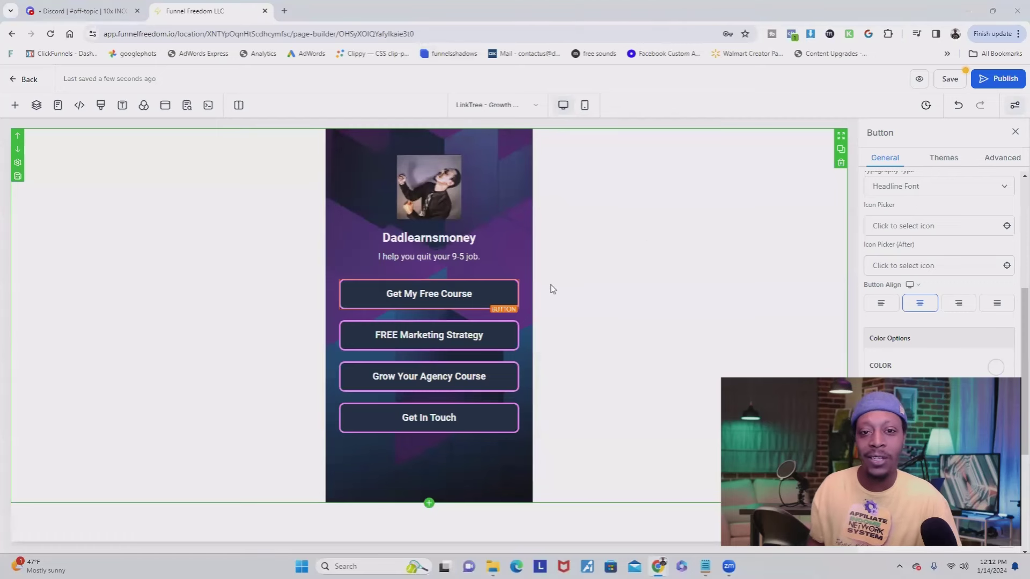
- Open the page's popup for editing and add a 1 Column row to it
click(165, 107)
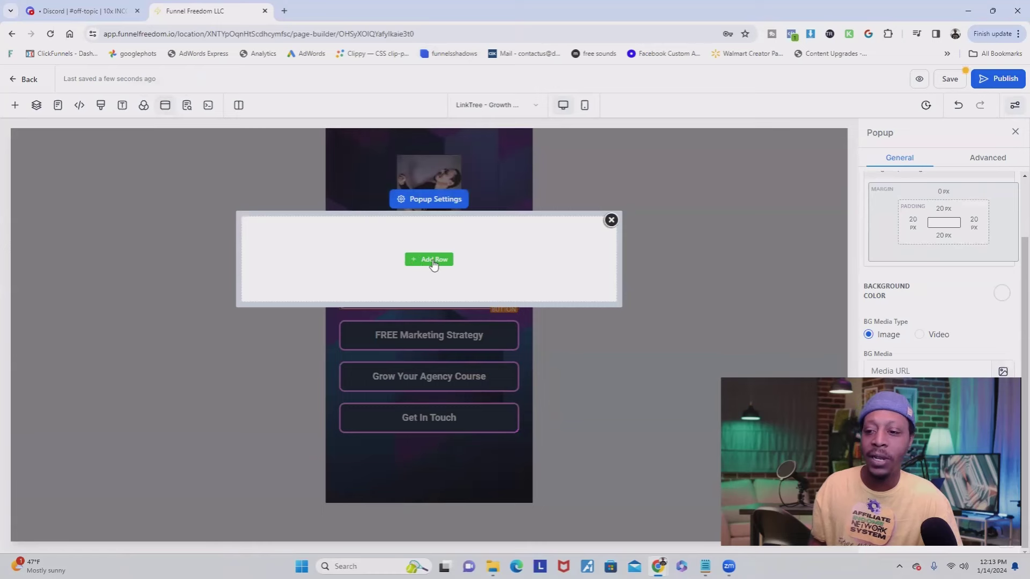
click(433, 260)
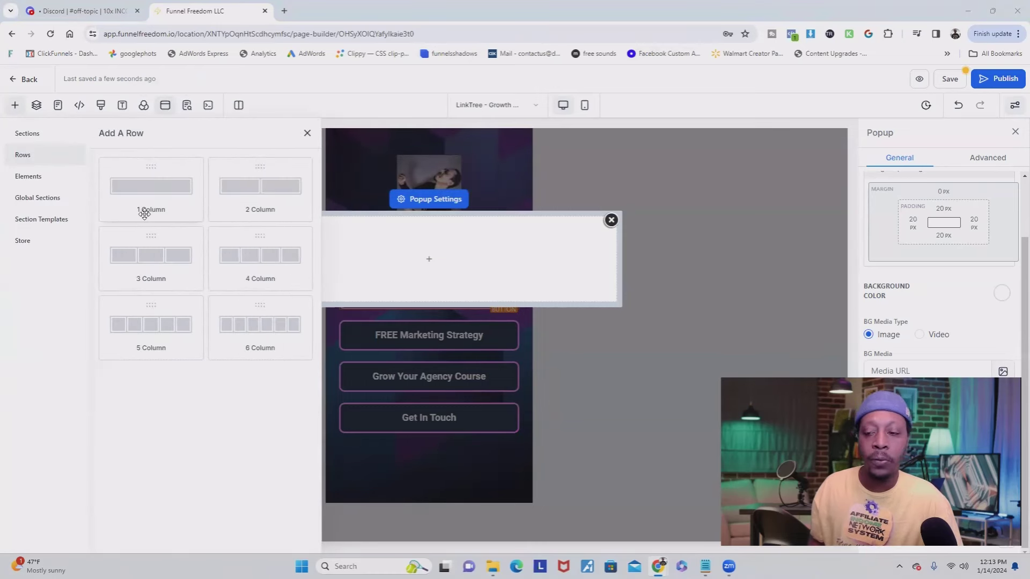
click(151, 189)
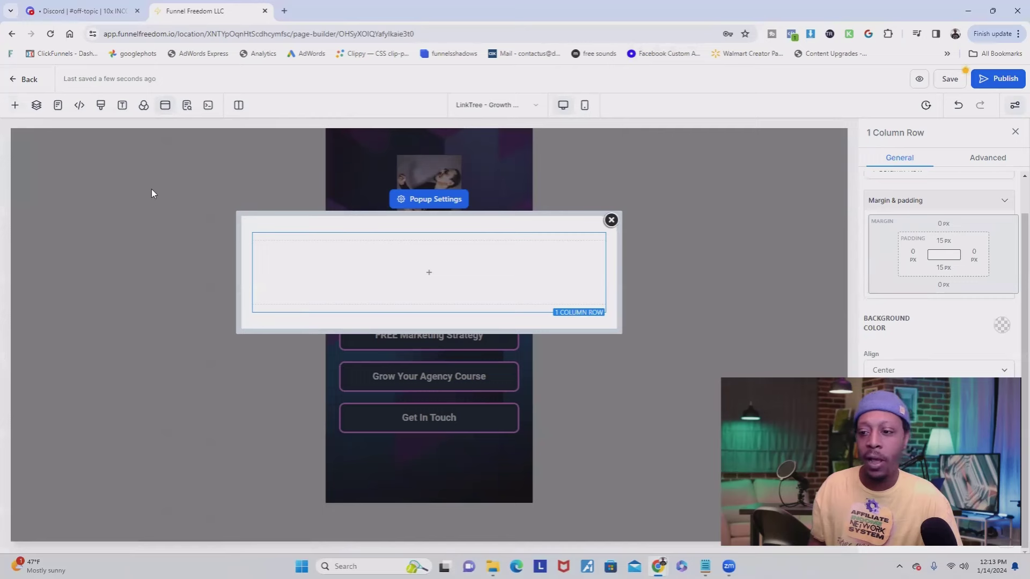
- Find the order elements and add a 1 Step Order form to the popup's empty column
click(431, 275)
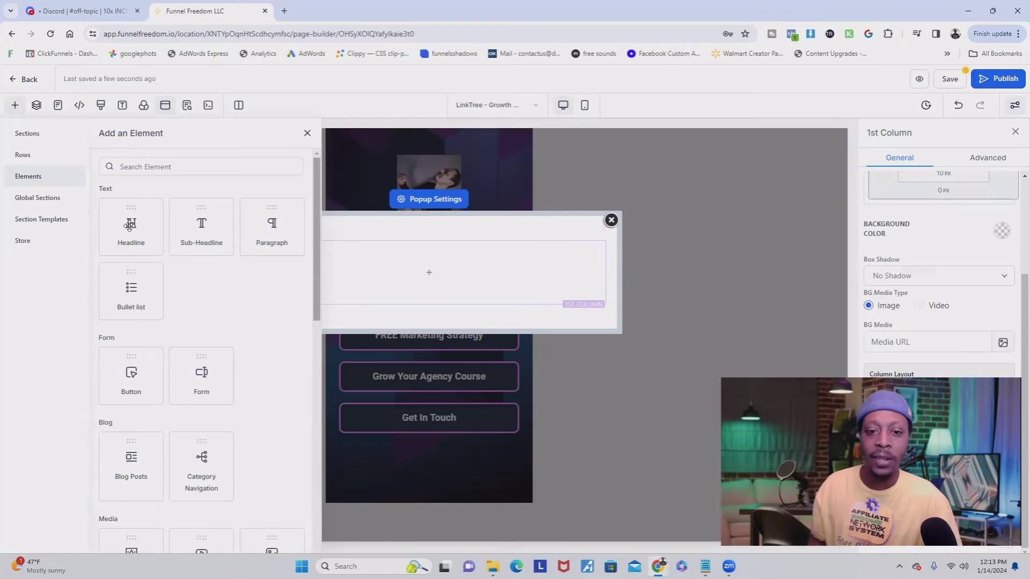
click(179, 168)
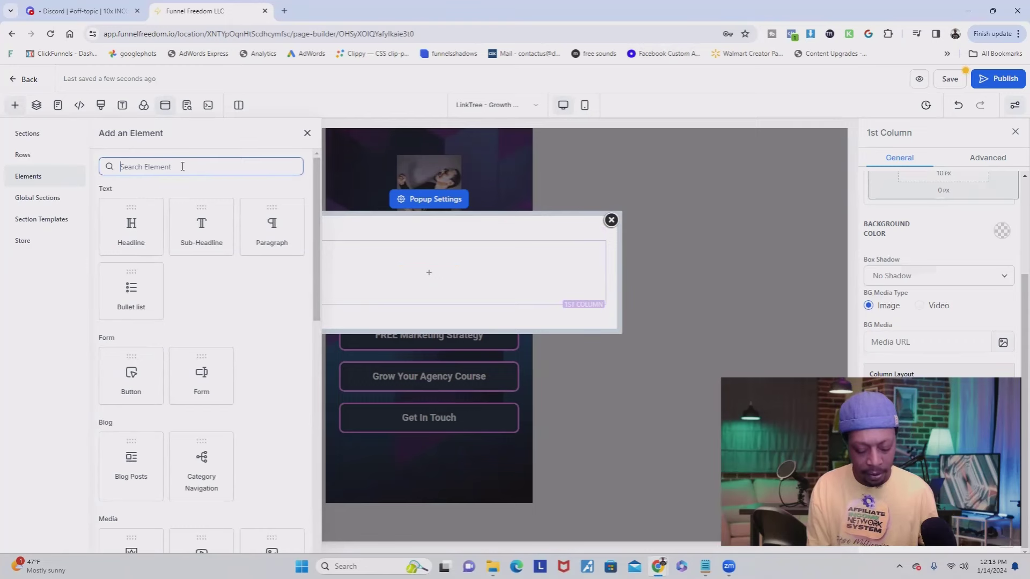
text(order)
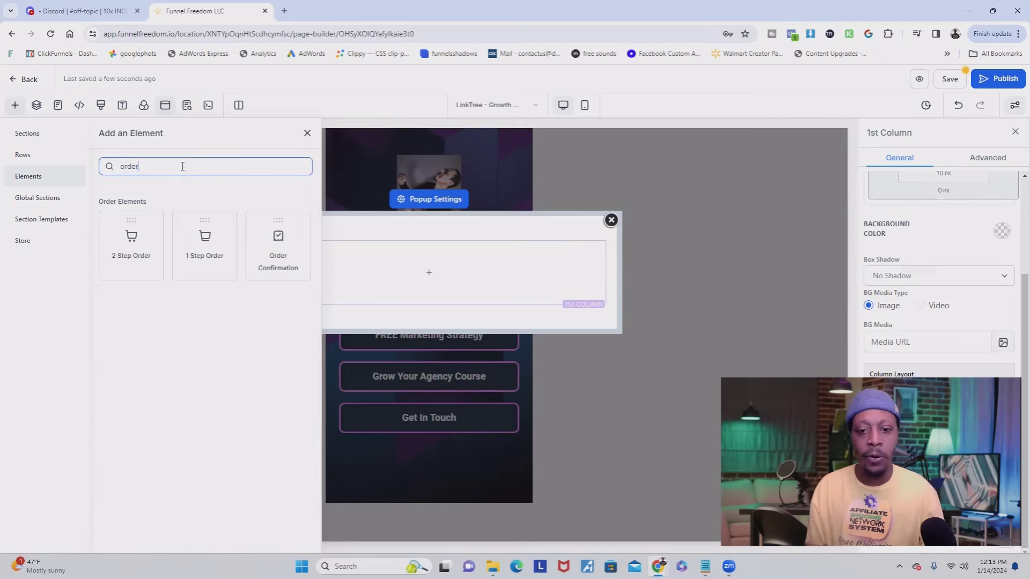
click(204, 245)
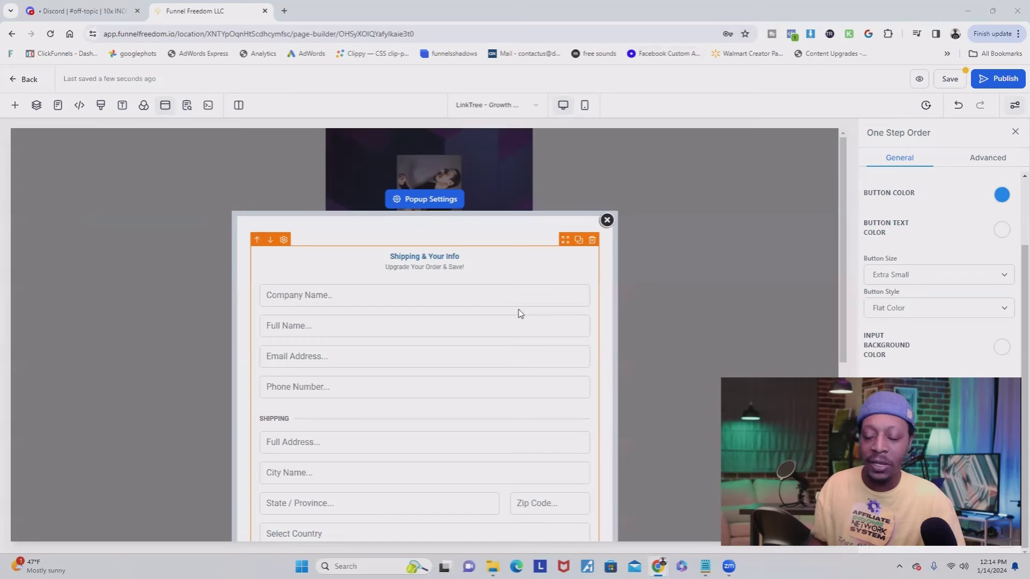
scroll(520, 314, down, 3)
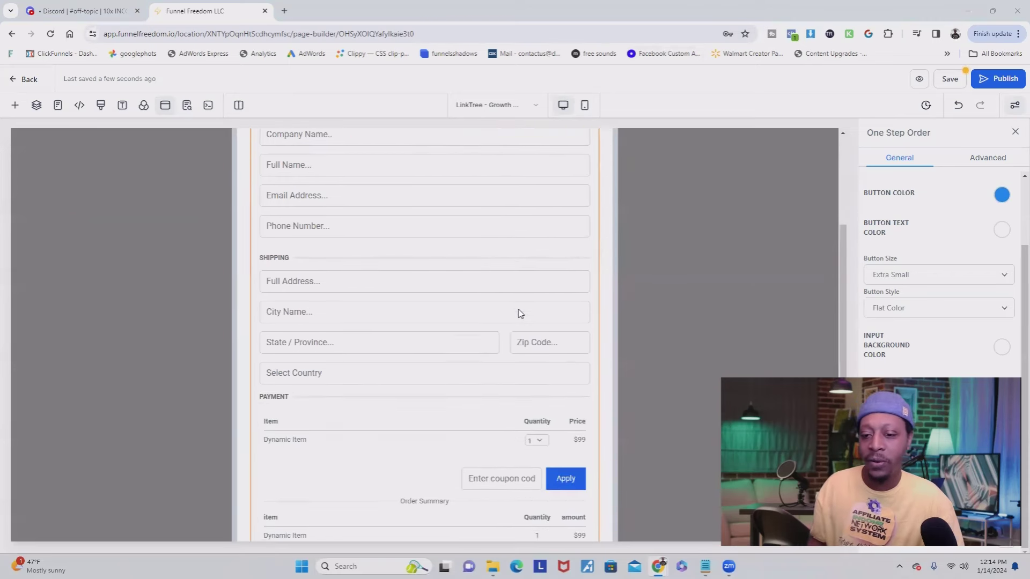
scroll(519, 313, down, 1)
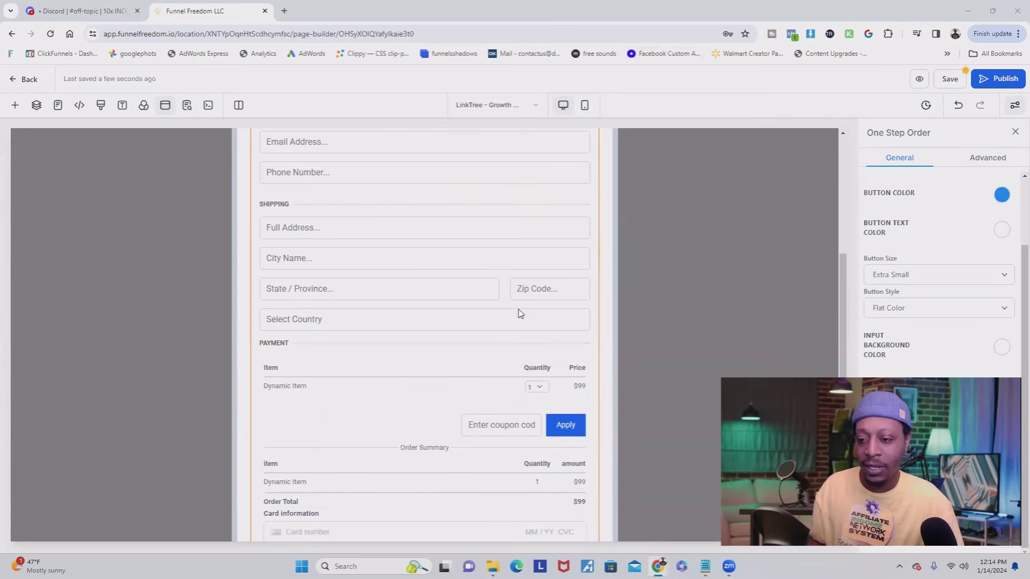
scroll(519, 313, up, 2)
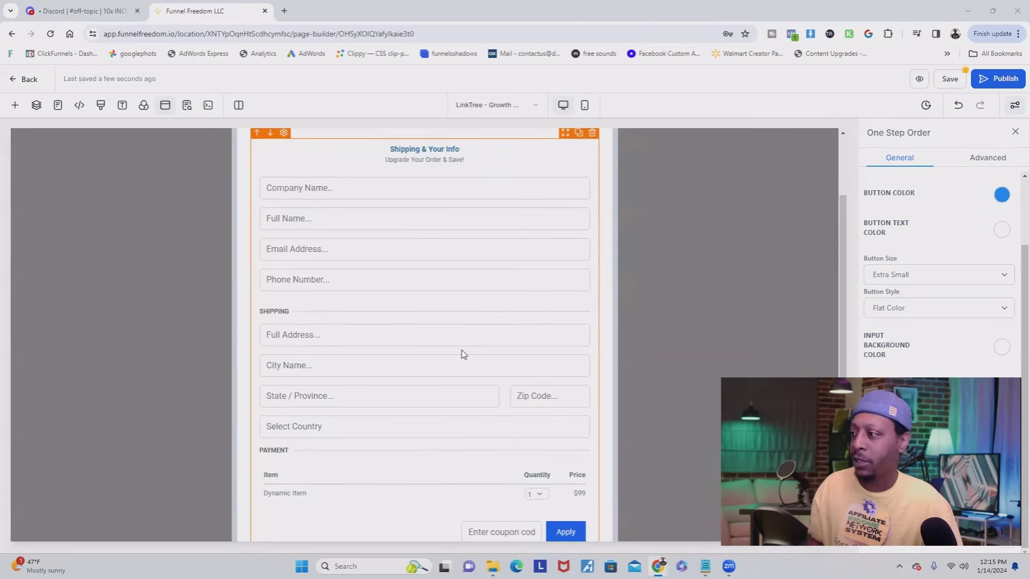
- Set the order form's shipping option to Hide Shipping in its advanced settings
click(984, 164)
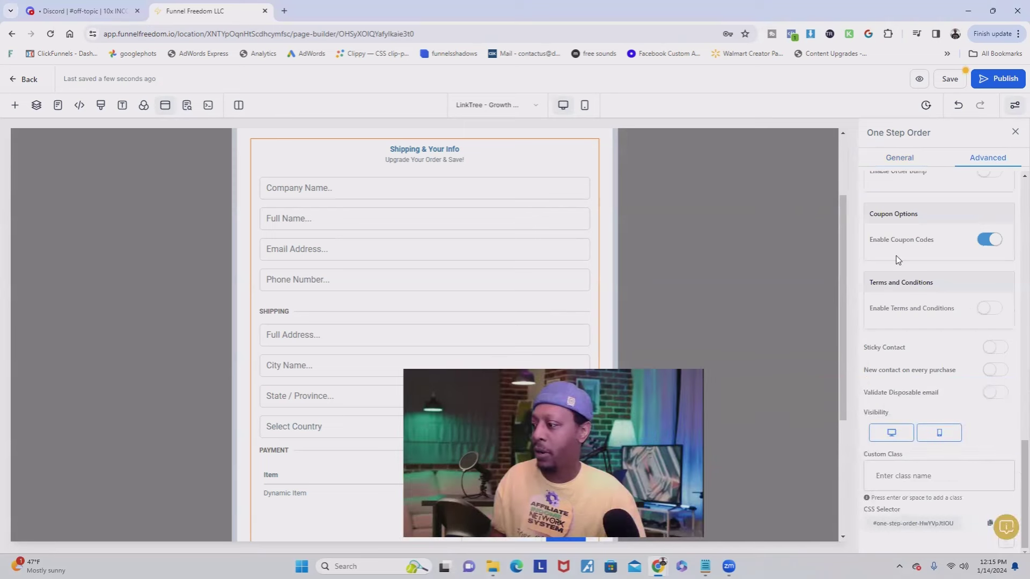
scroll(924, 298, up, 10)
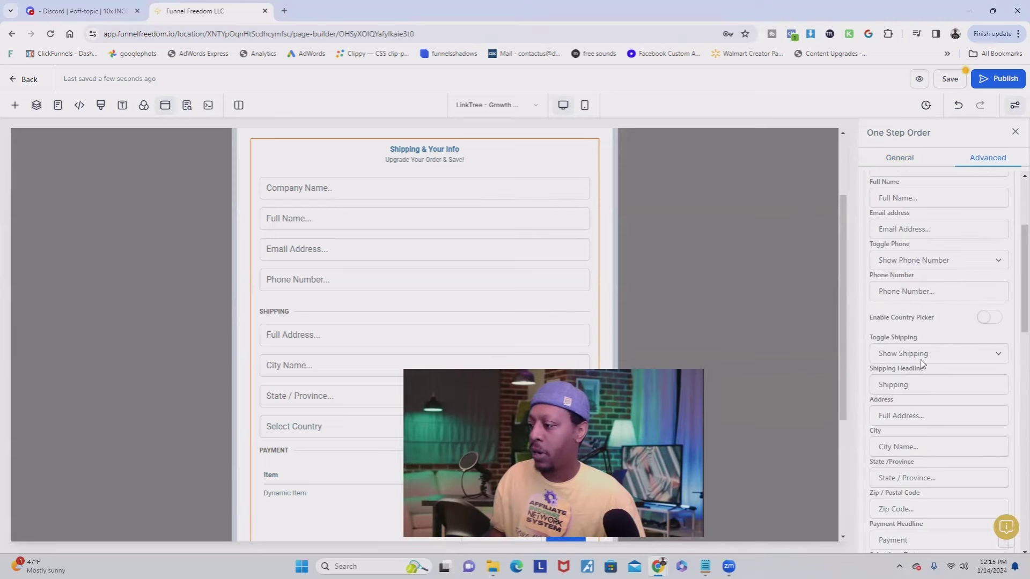
click(997, 355)
click(966, 382)
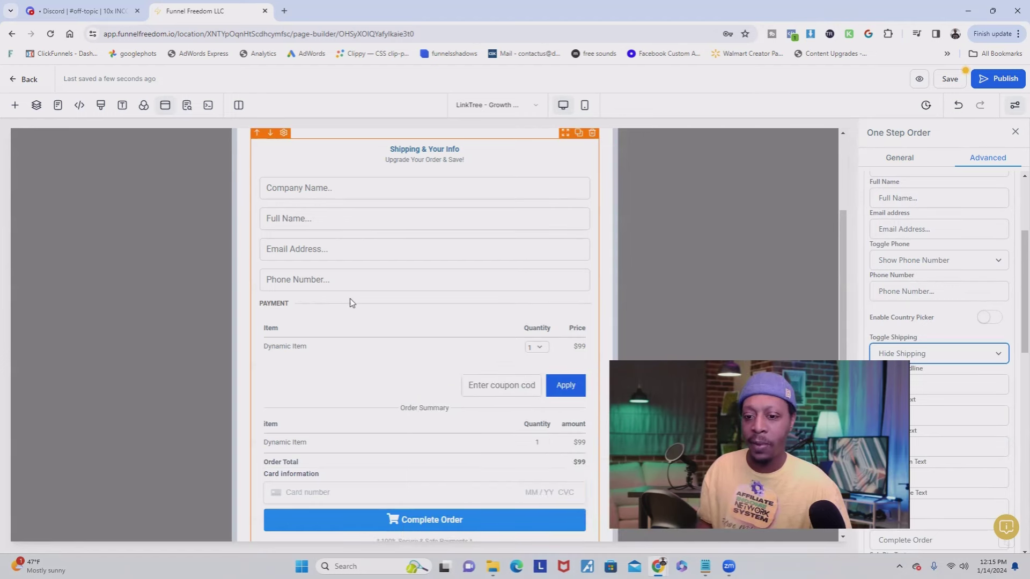
scroll(322, 292, down, 1)
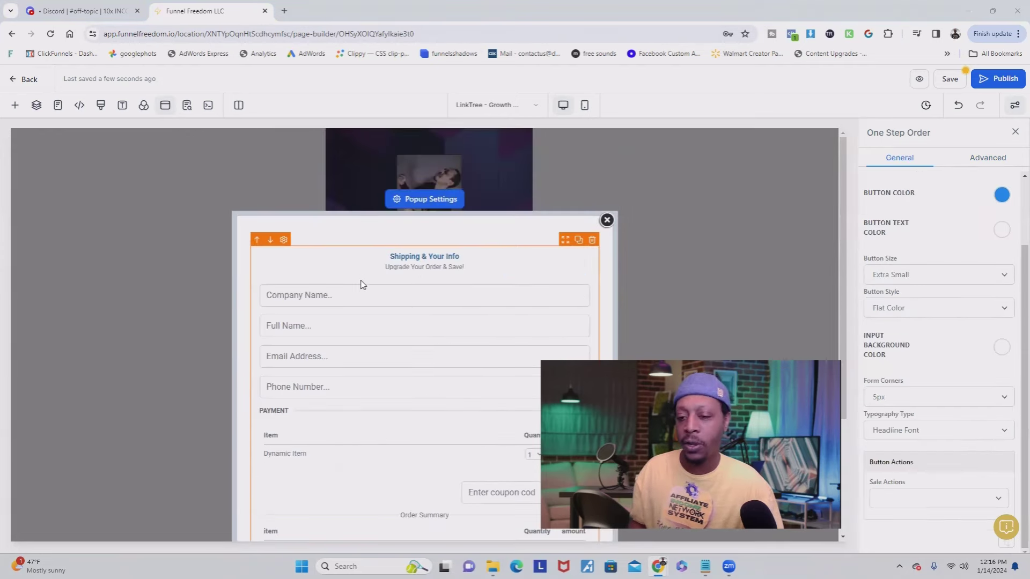
- Set the order form's sale action to "Go to website Url"
scroll(362, 284, down, 3)
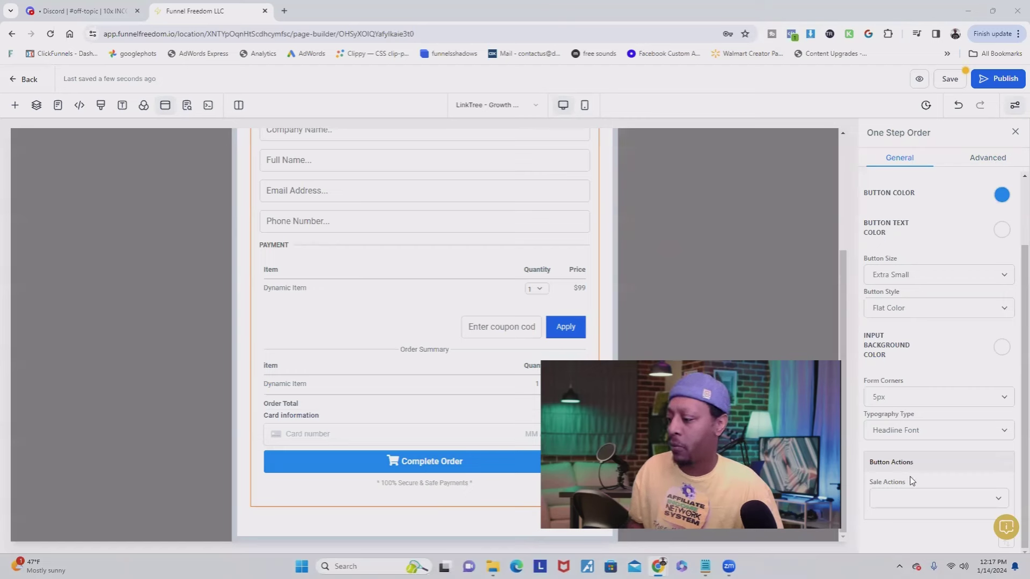
click(997, 499)
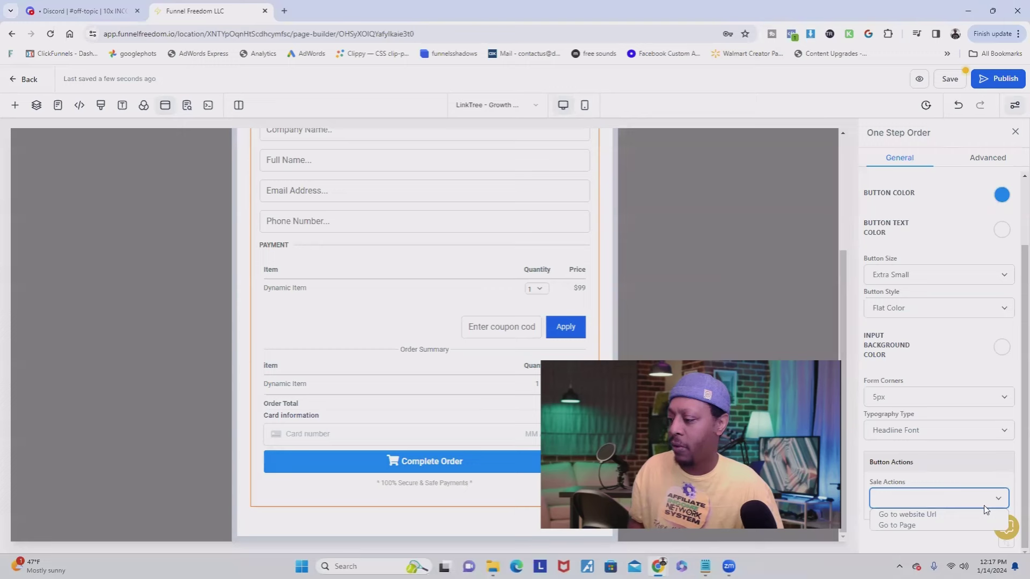
click(911, 515)
scroll(937, 468, down, 1)
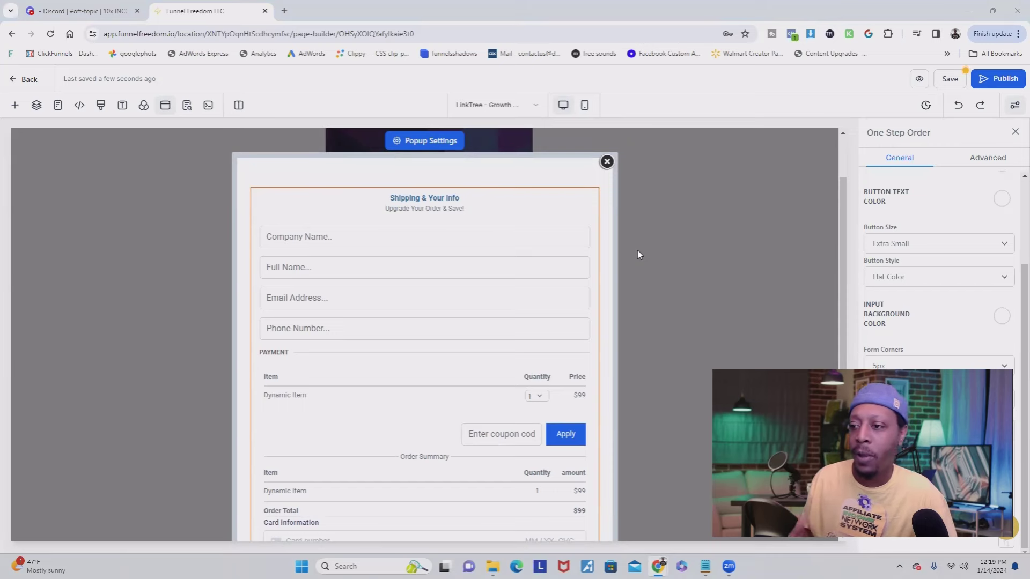
- Close the popup and set the "Get My Free Course" button's action to Open popup
click(606, 162)
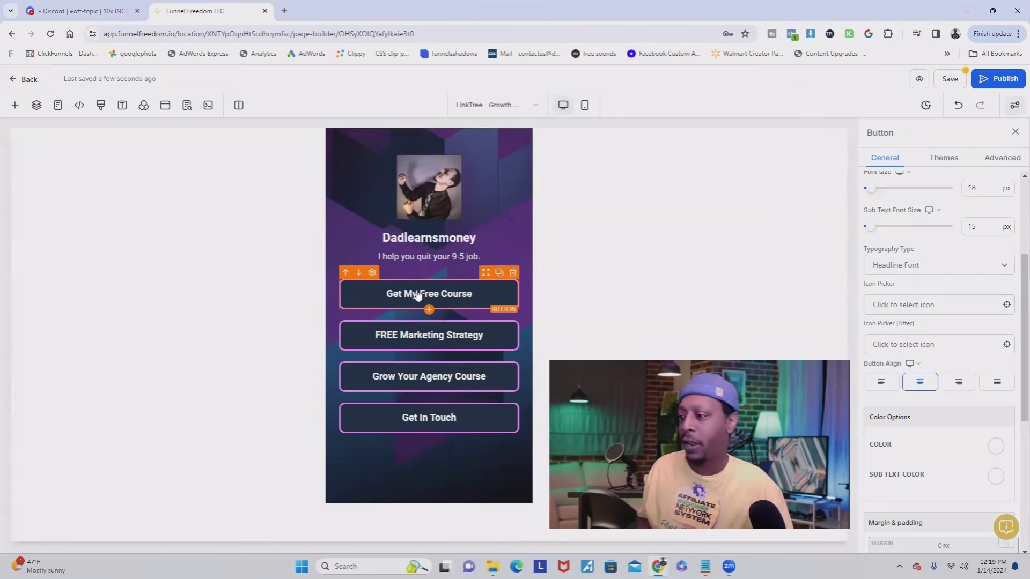
scroll(1014, 382, down, 5)
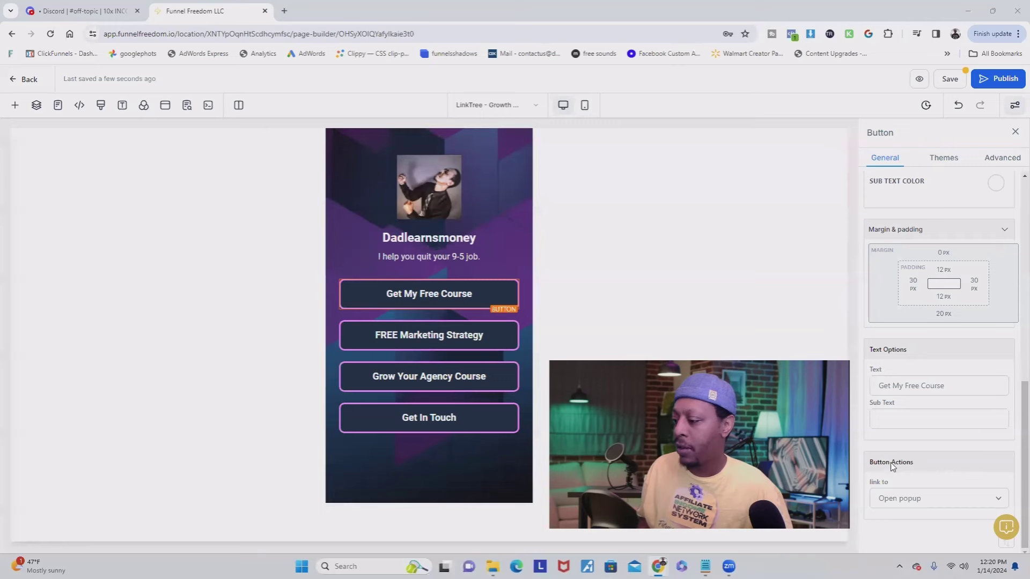
click(997, 499)
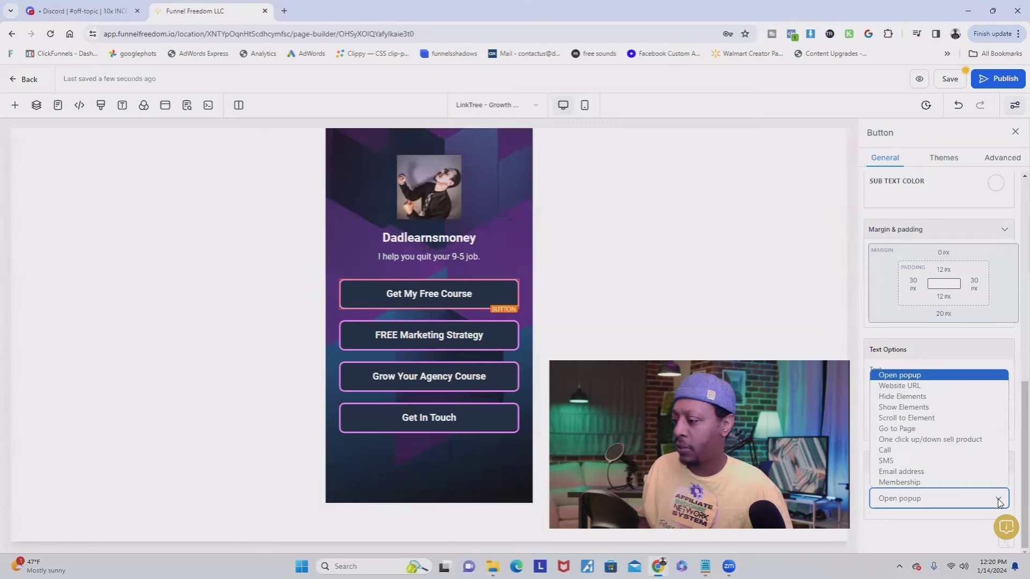
click(895, 498)
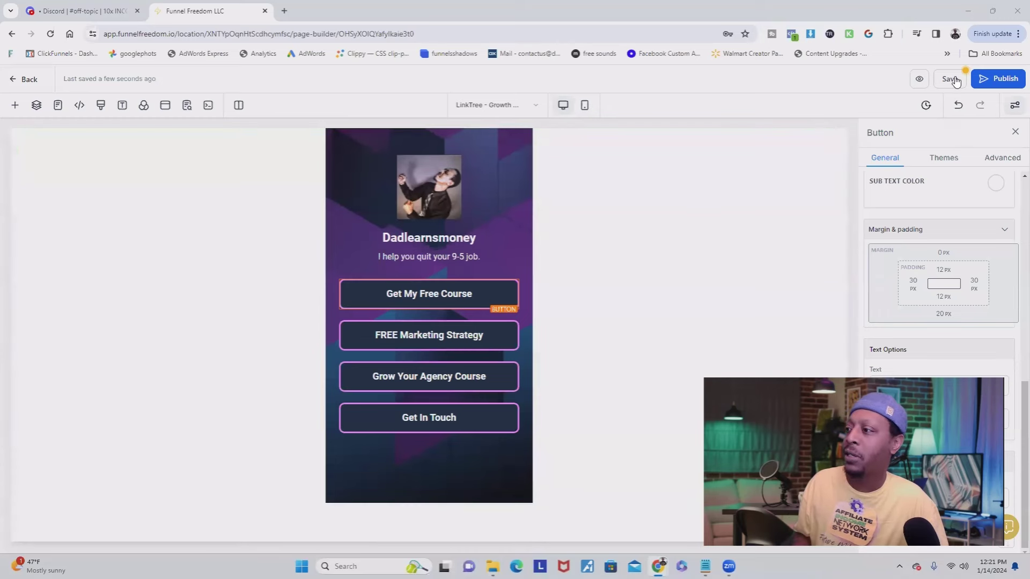
- Start publishing the page and look through the domains available for it
click(997, 80)
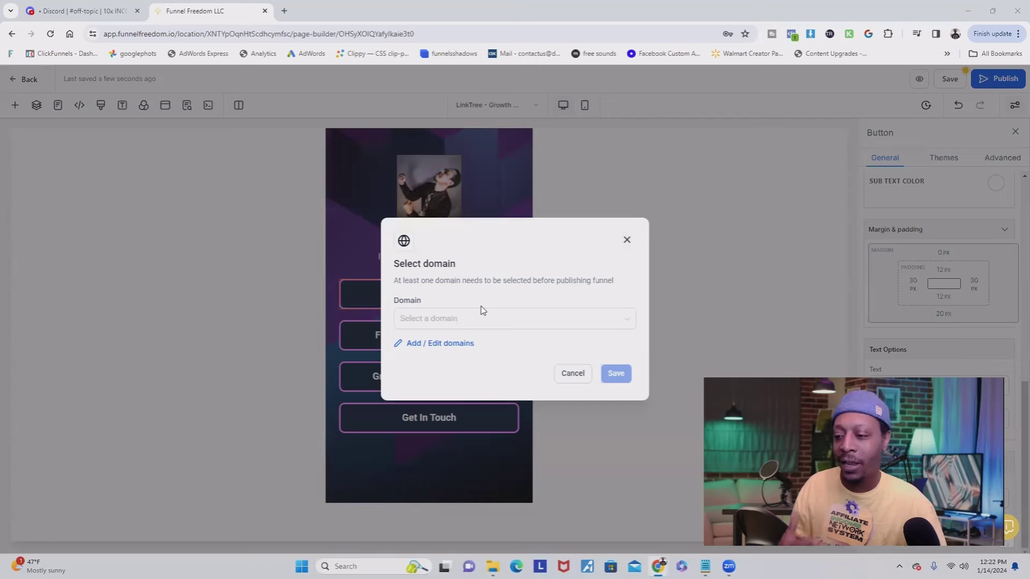
click(563, 328)
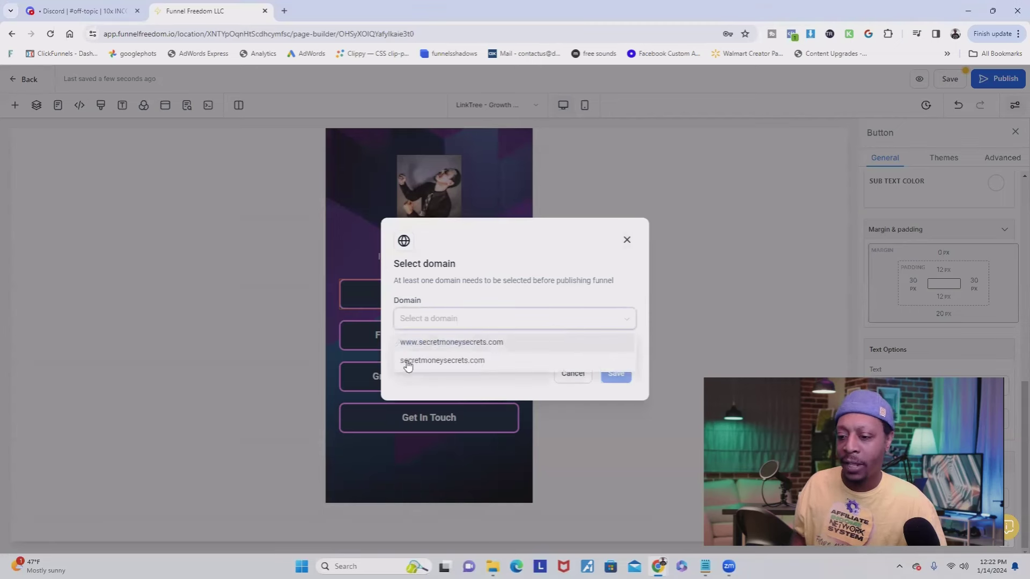
click(615, 290)
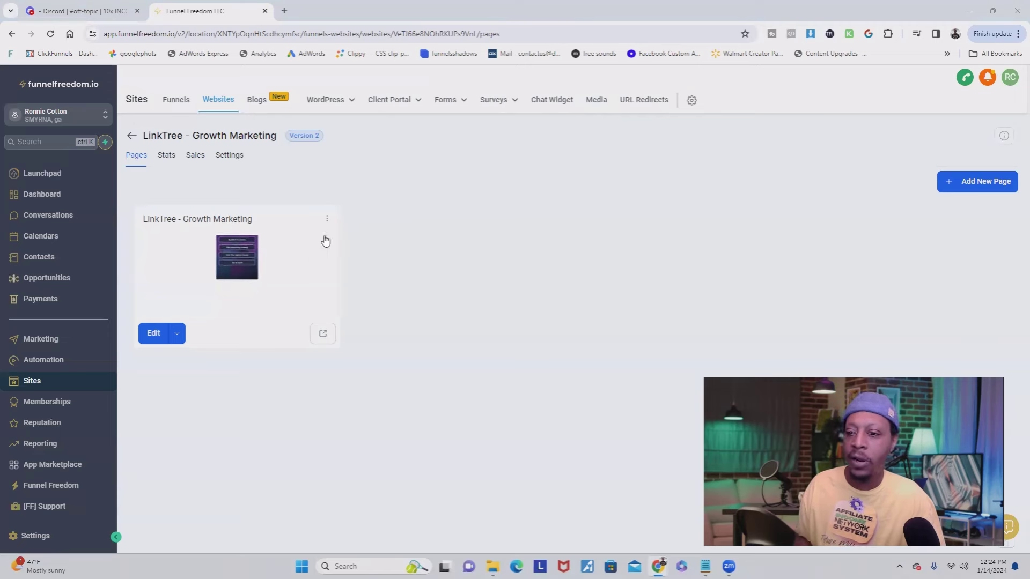
- Open the settings of the "LinkTree - Growth Marketing" page and change its name to "Stanstore"
click(327, 219)
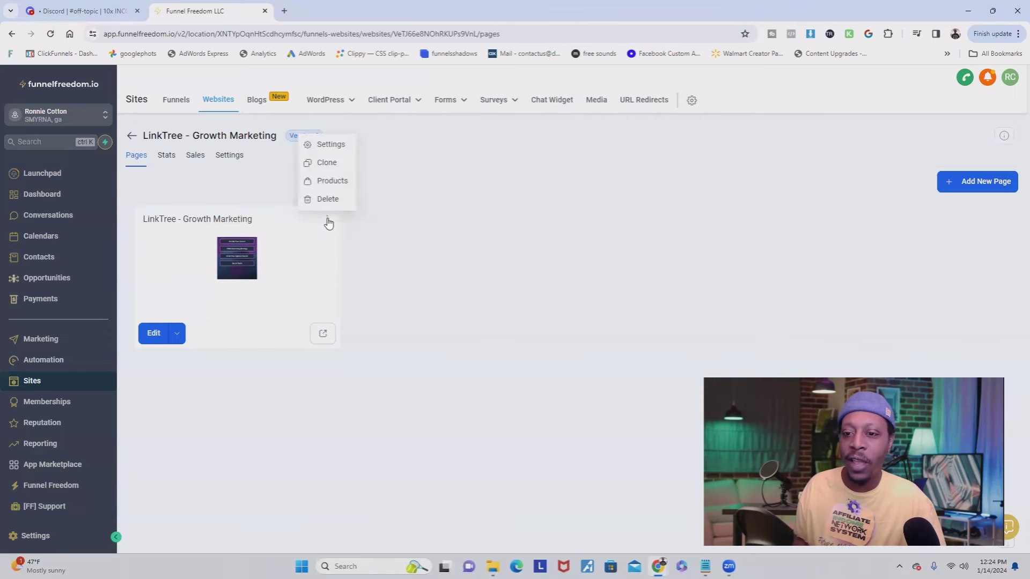
click(336, 143)
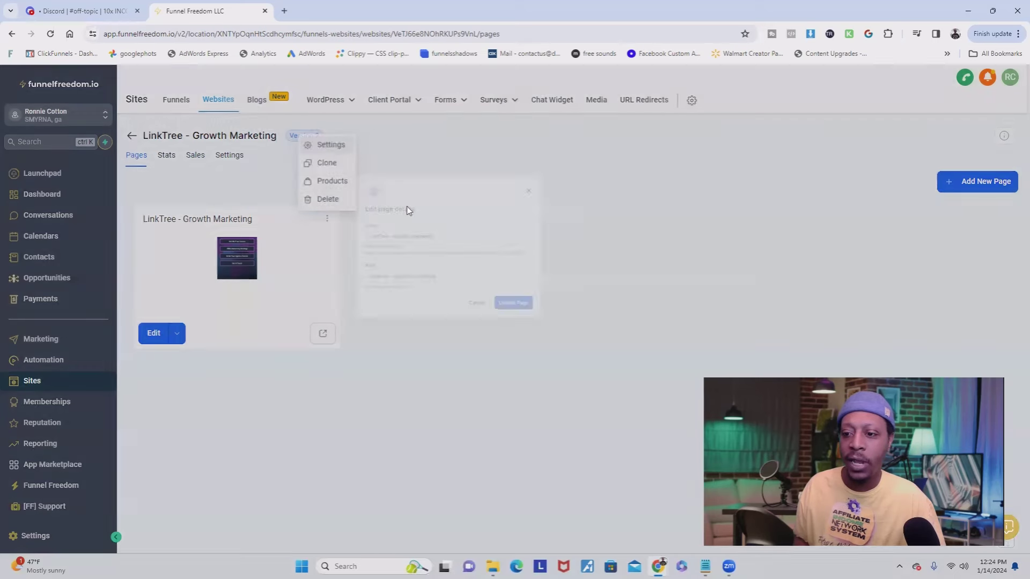
click(458, 294)
triple_click(458, 294)
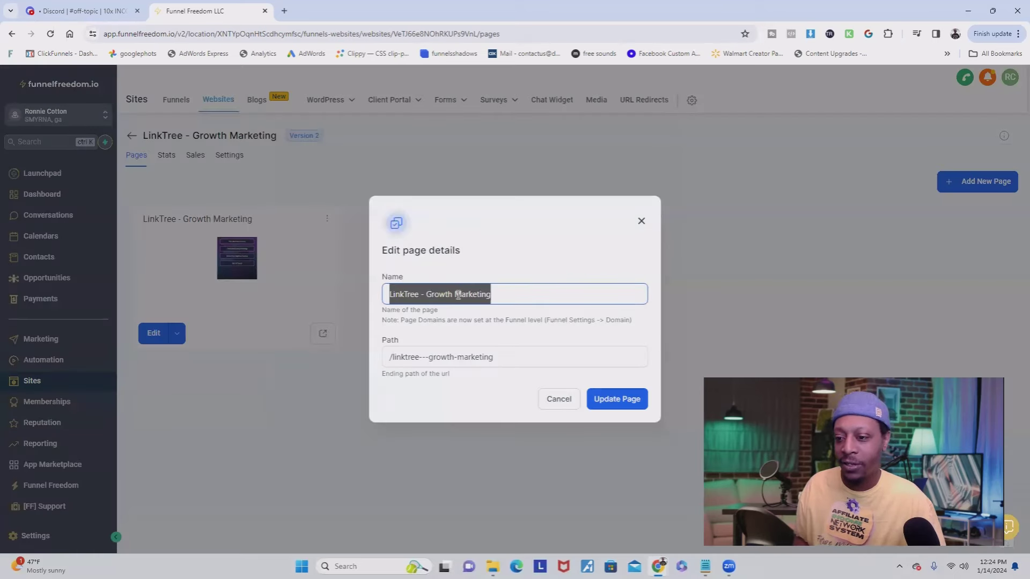
text(Stanstore)
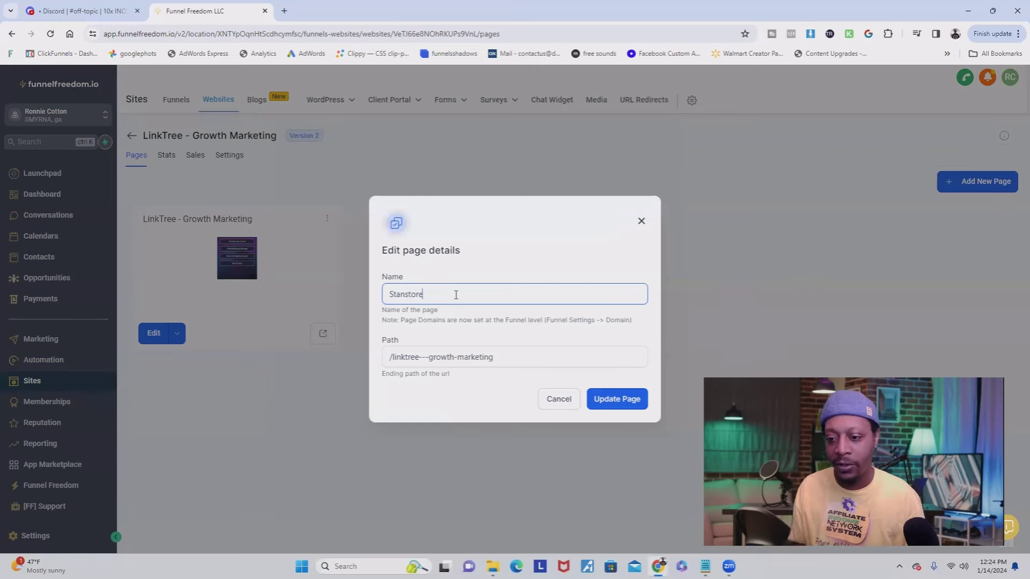
- Set the page's path to "/stanstore---offers-dadlearnsmoney" and update the page
key(Tab)
text(---stanstore-dadlearnsmoney)
click(393, 357)
text(stansto)
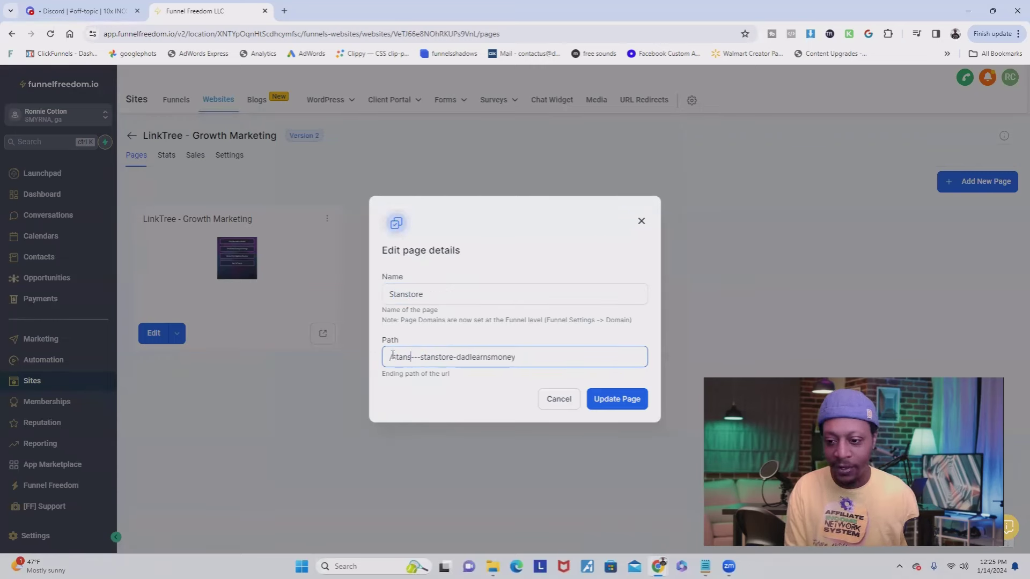
text(re)
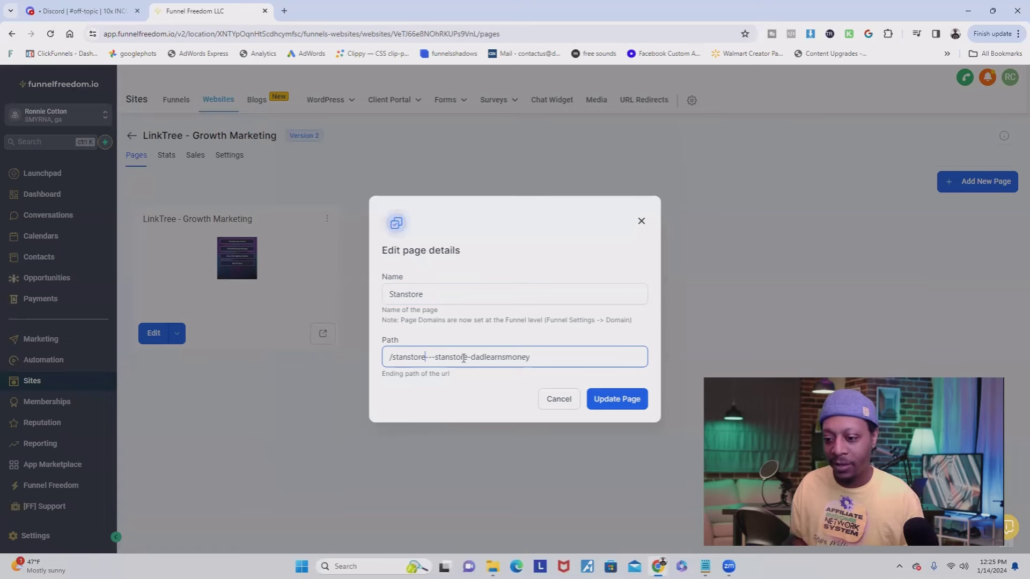
drag(468, 358, 435, 358)
text(offers)
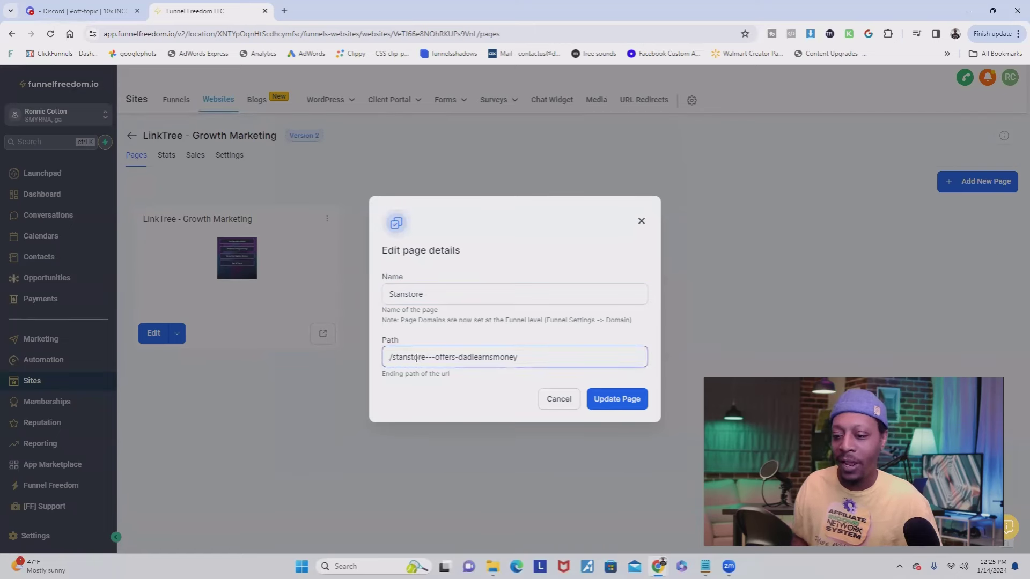
click(495, 381)
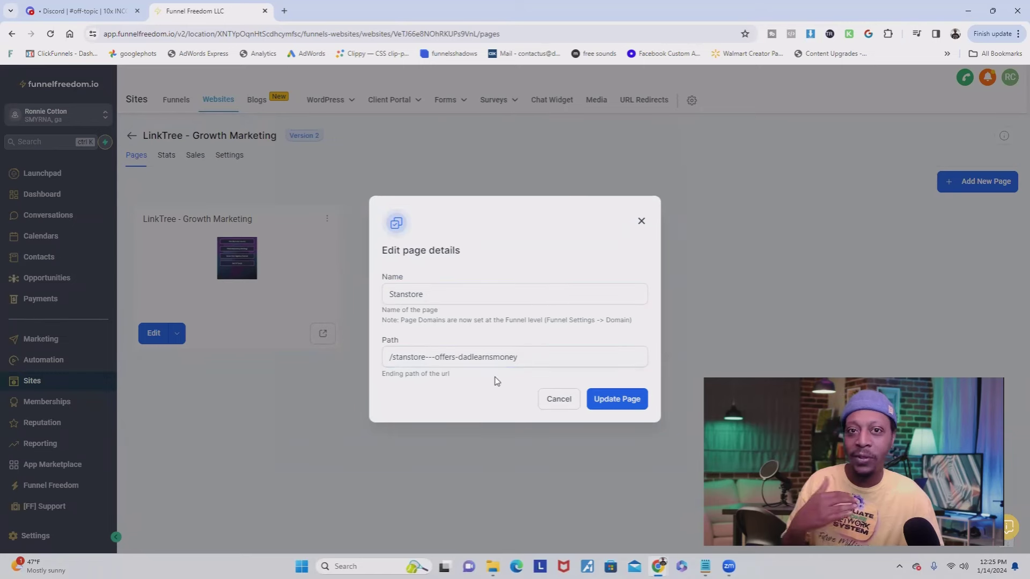
click(626, 397)
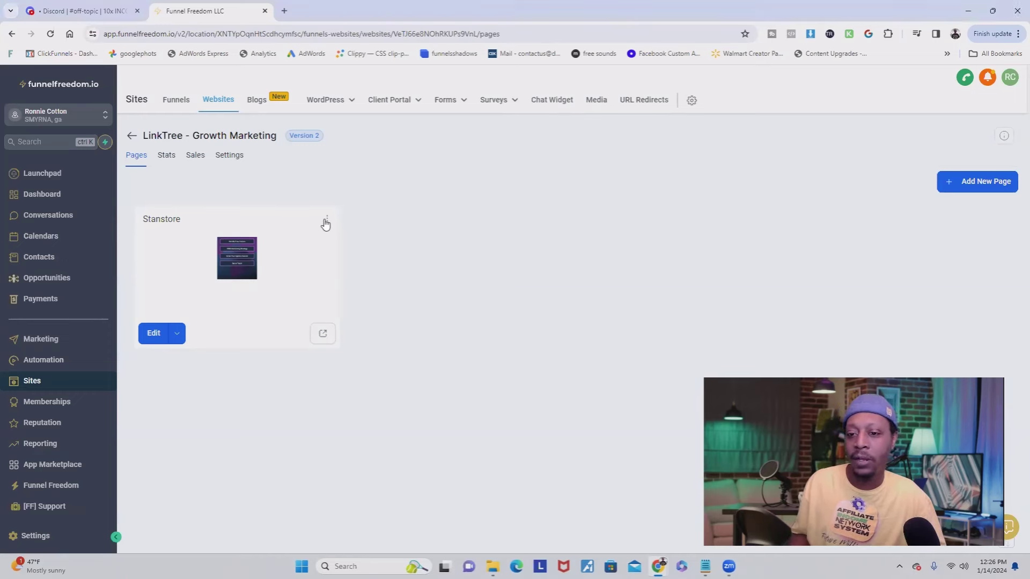
- Open the product settings of the Stanstore page
click(326, 221)
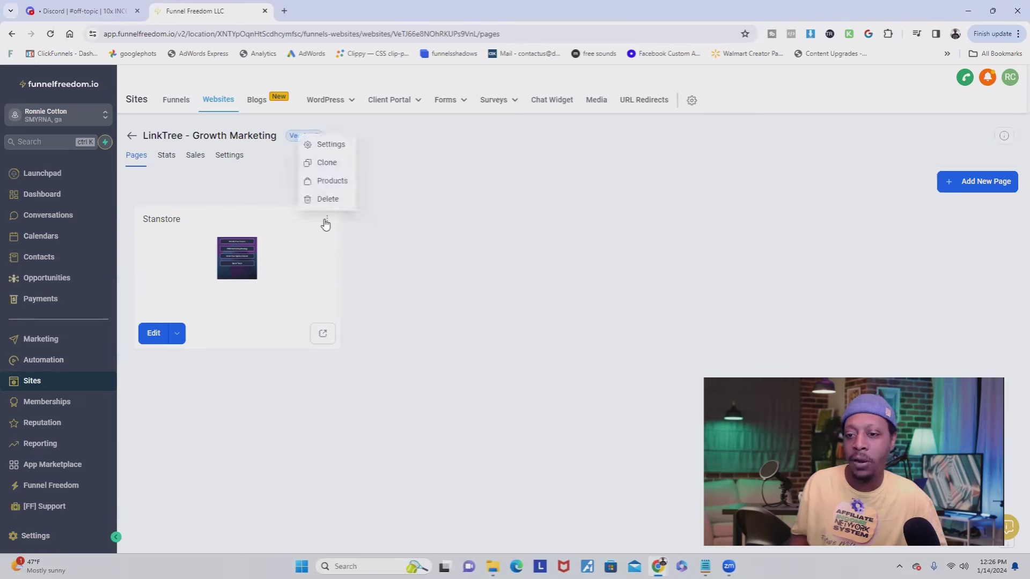
click(332, 182)
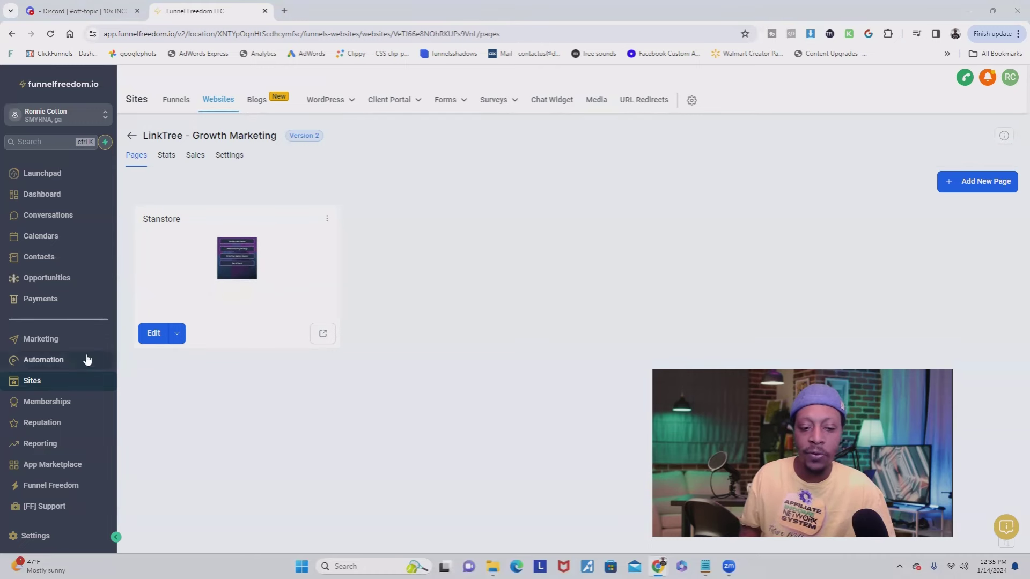
- Create a new automation workflow starting from scratch
click(51, 362)
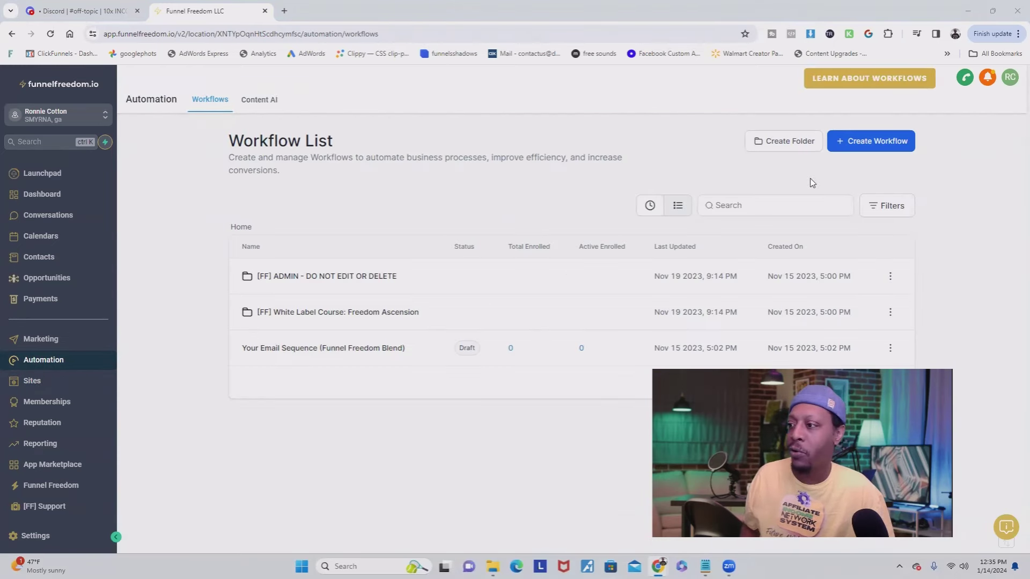
click(858, 141)
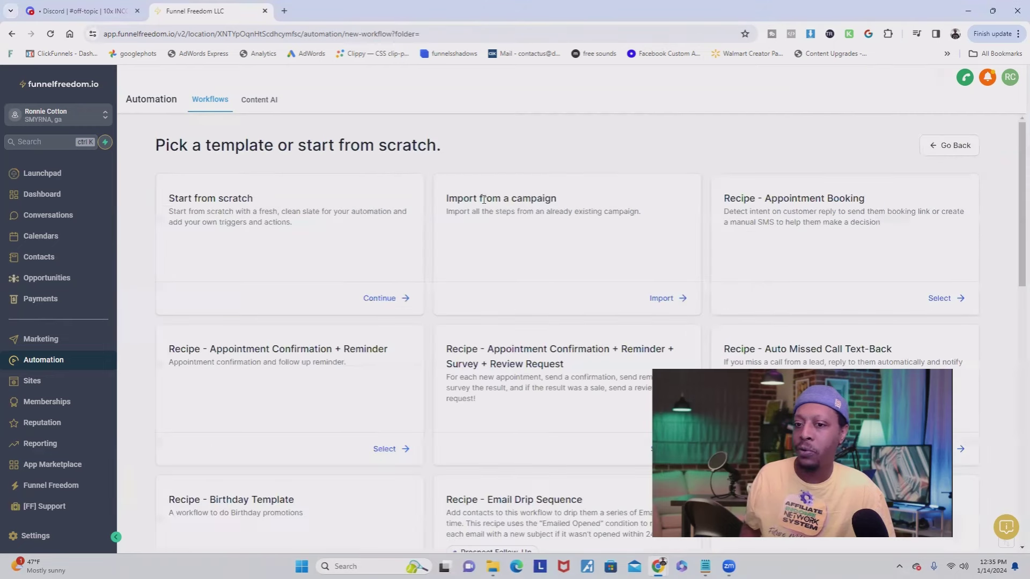
click(379, 299)
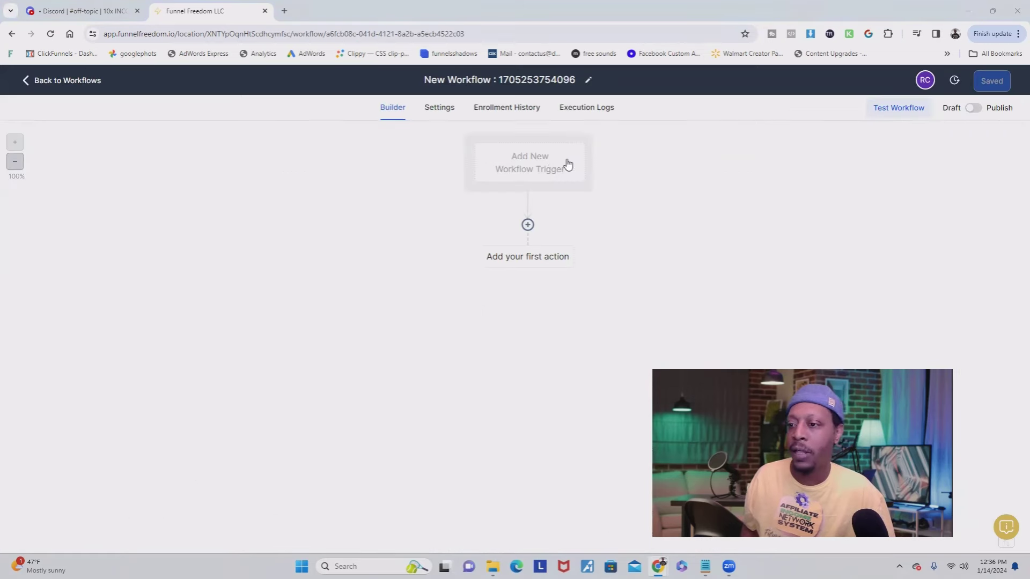
- Add an Order Form Submission trigger filtered to the "LinkTree - Growth Marketing" funnel/website and save the trigger
click(520, 165)
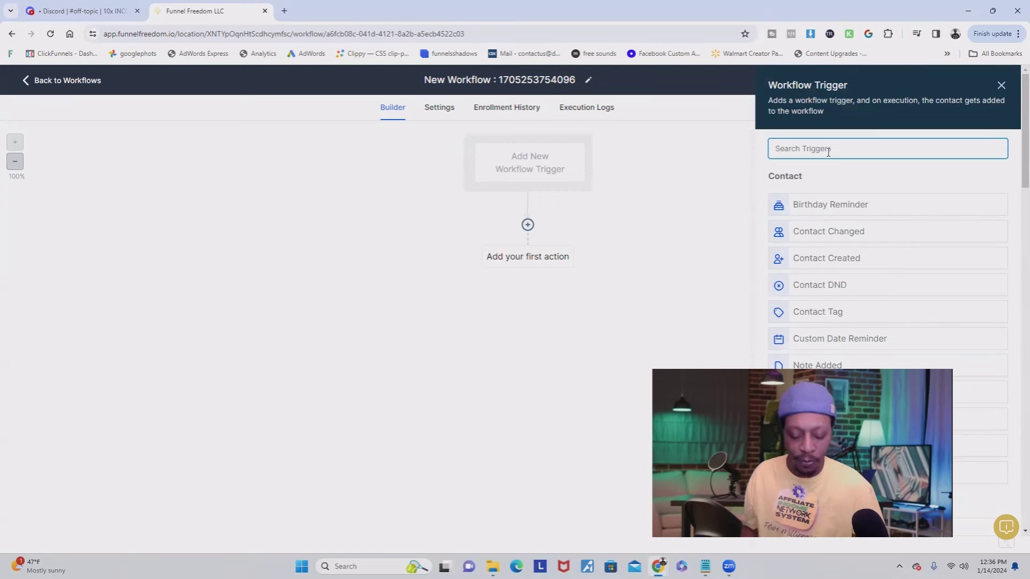
text(ord)
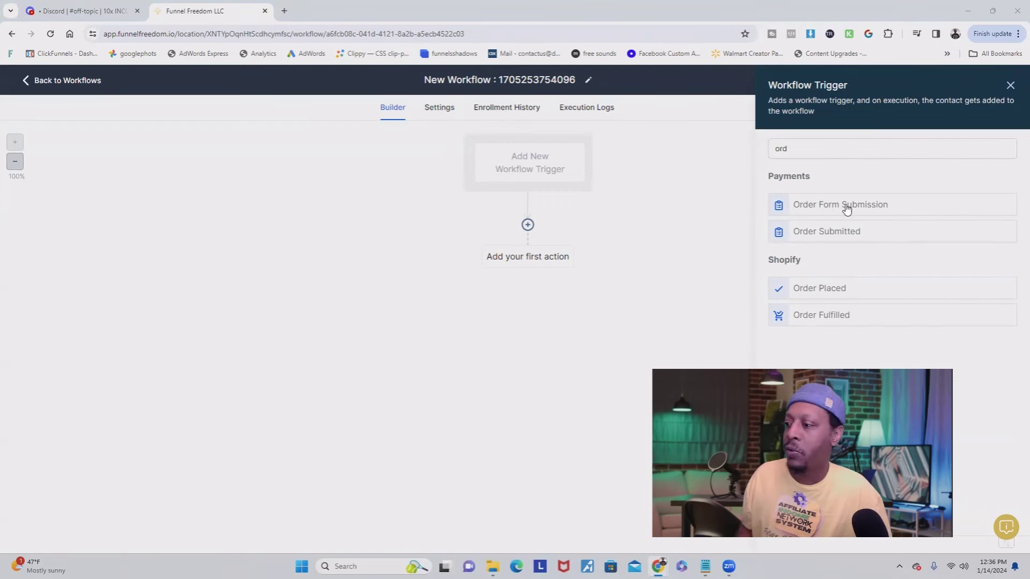
click(834, 209)
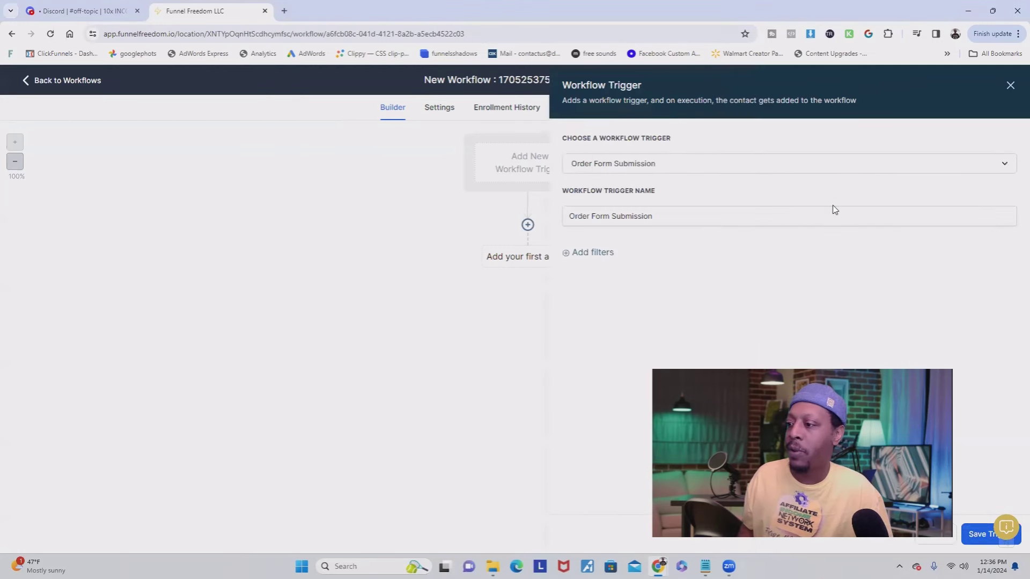
click(592, 254)
click(775, 268)
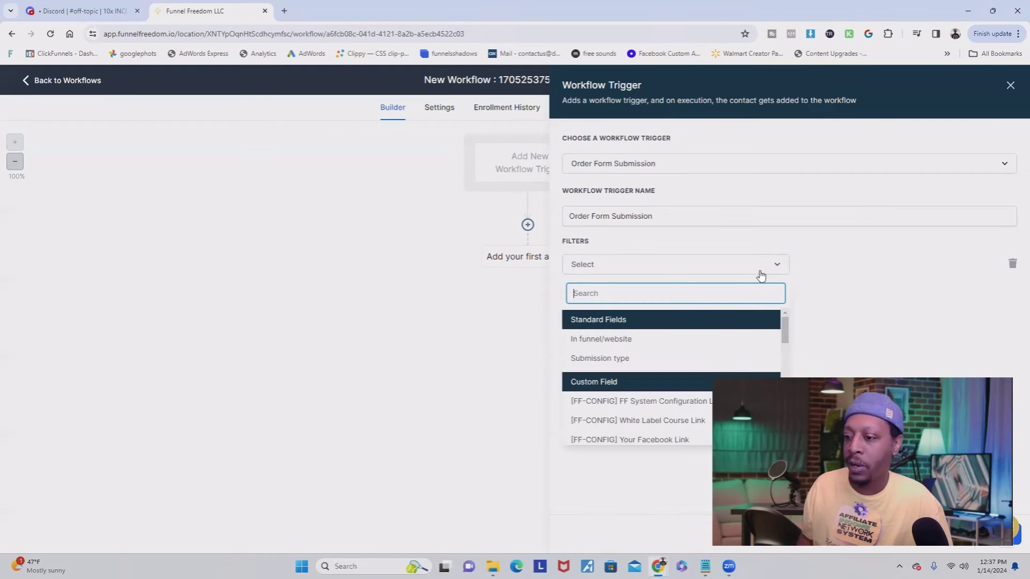
click(627, 338)
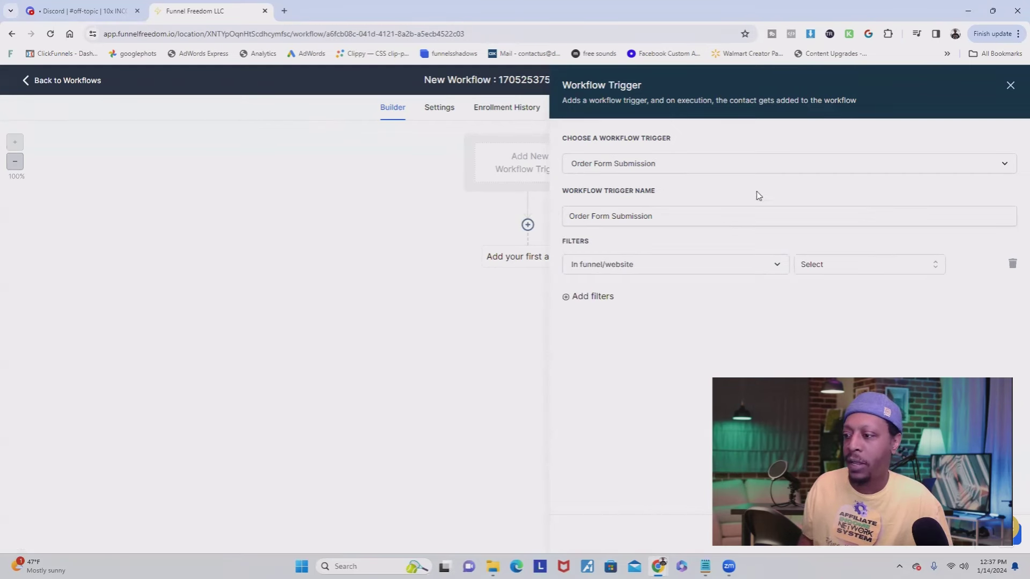
click(858, 264)
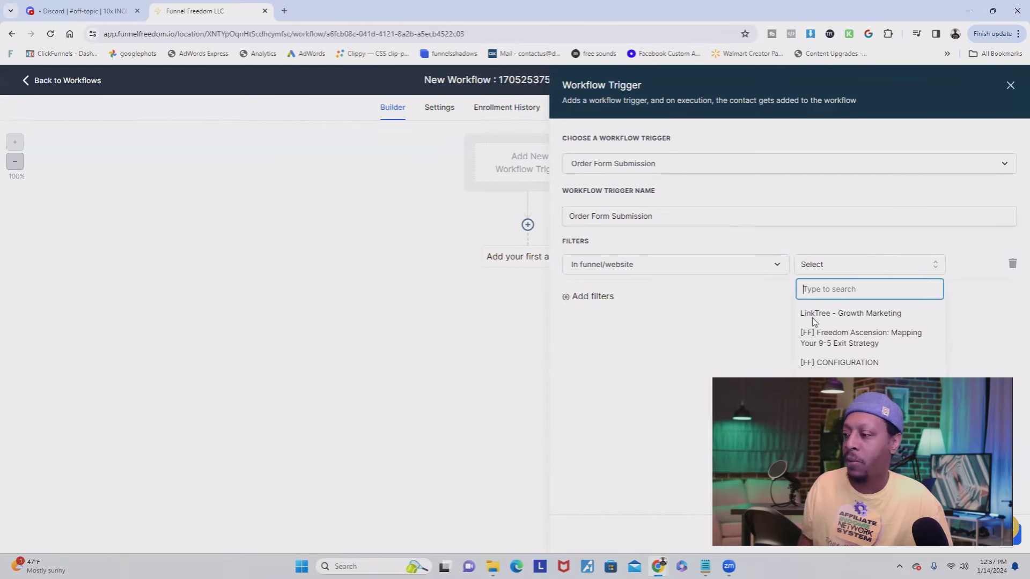
click(868, 316)
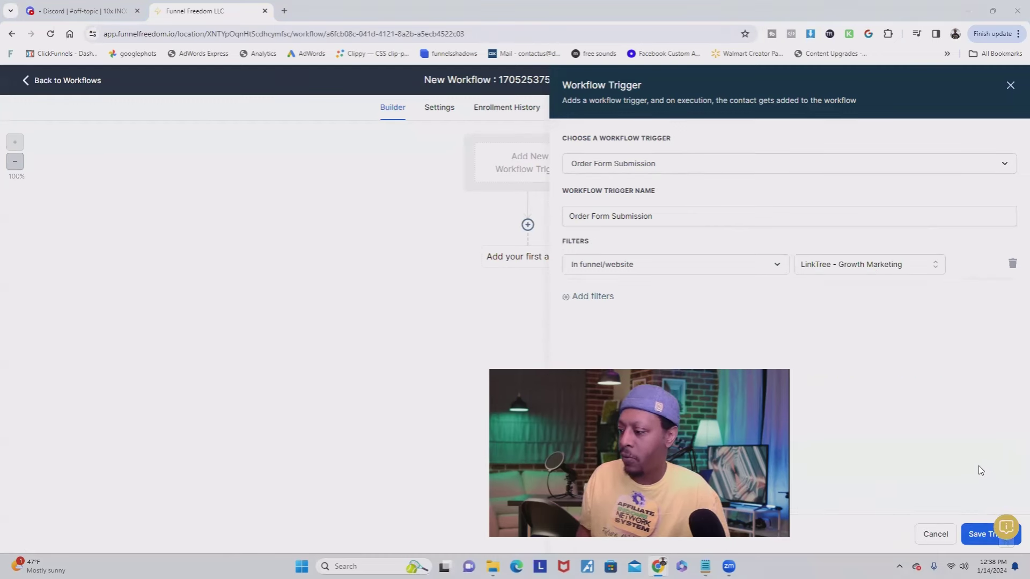
click(982, 535)
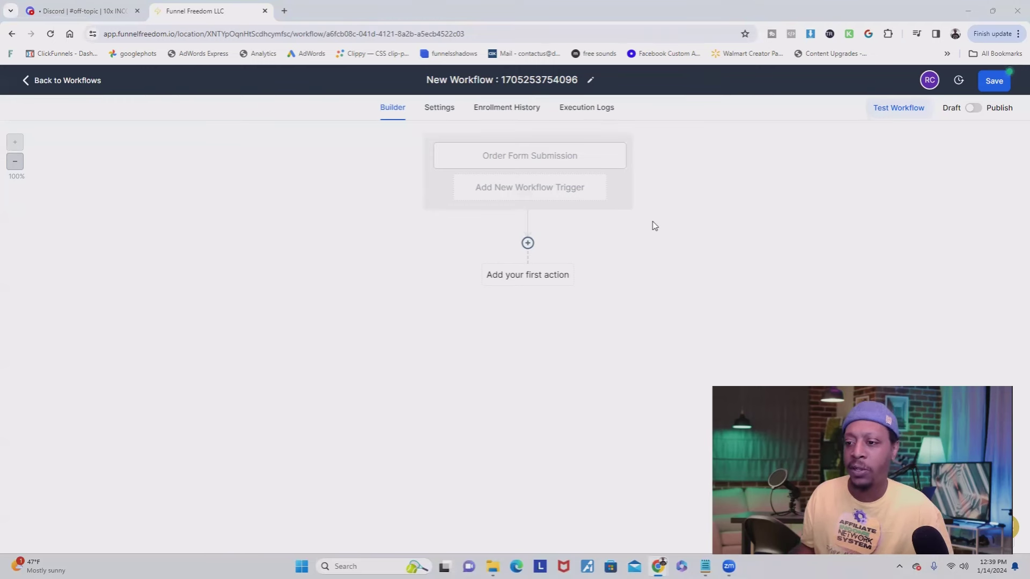
- Add a Membership Grant Offer action below the trigger that grants "Test offer", and save the action
click(528, 244)
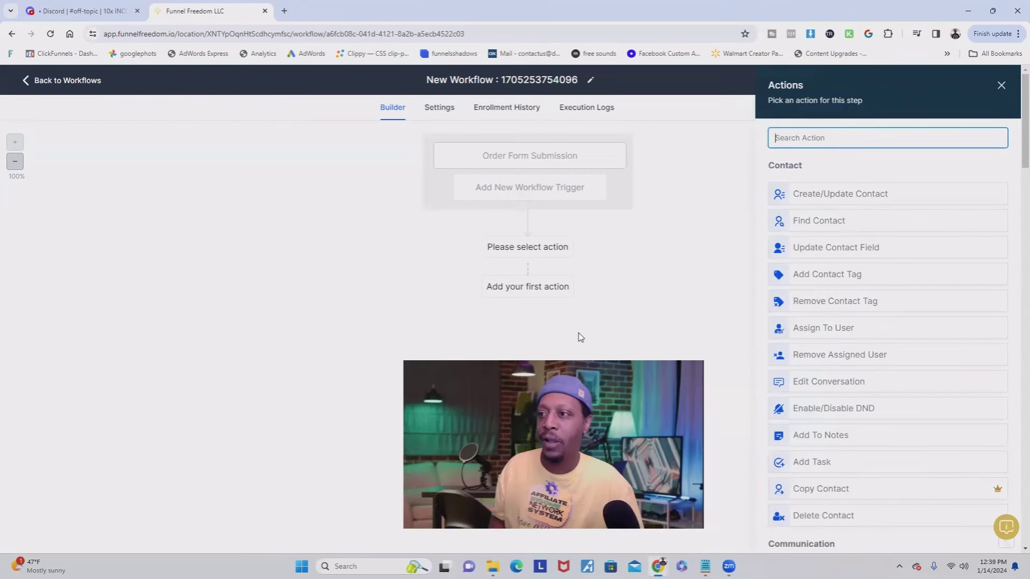
text(mem)
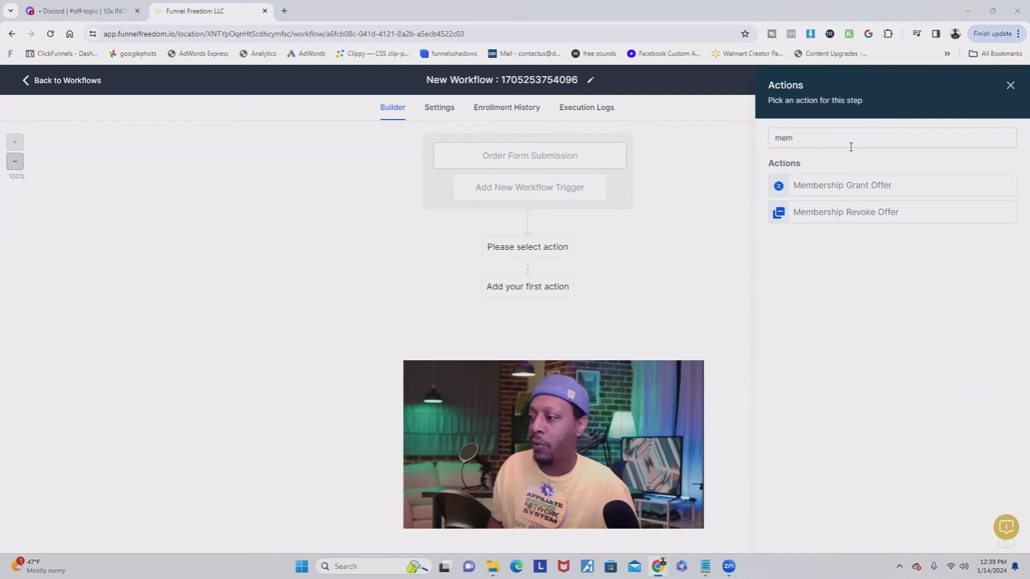
click(836, 191)
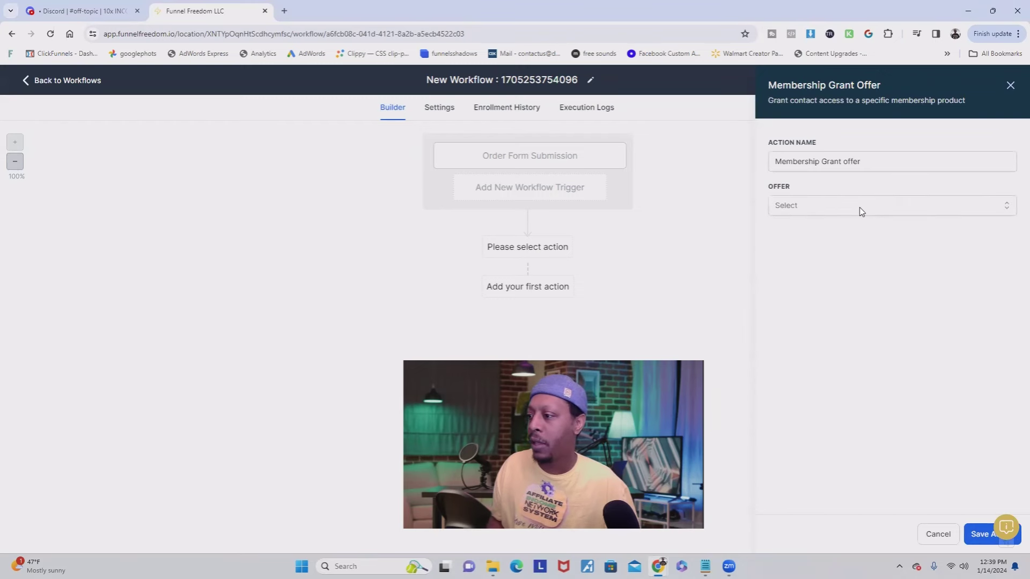
click(869, 209)
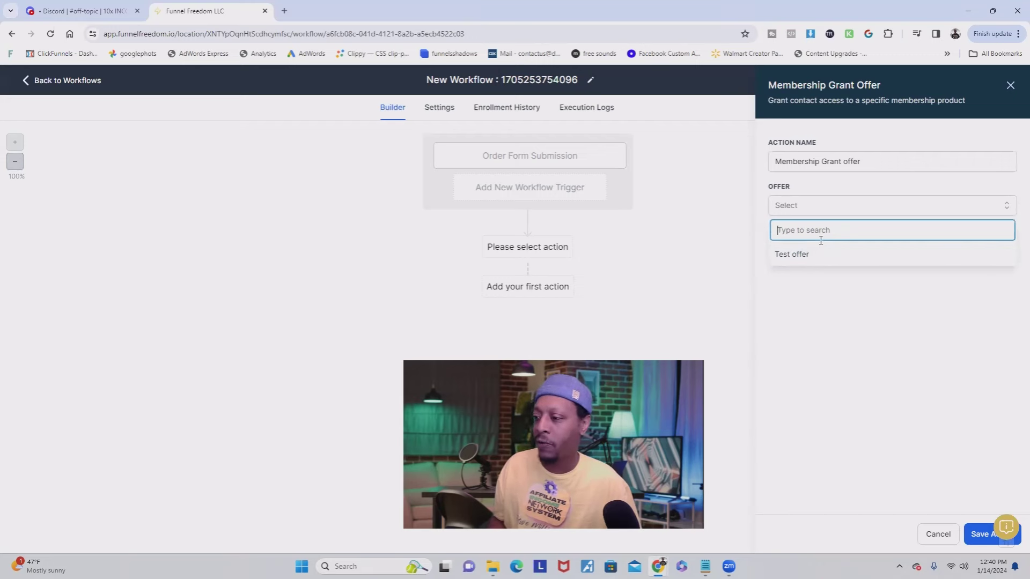
click(796, 255)
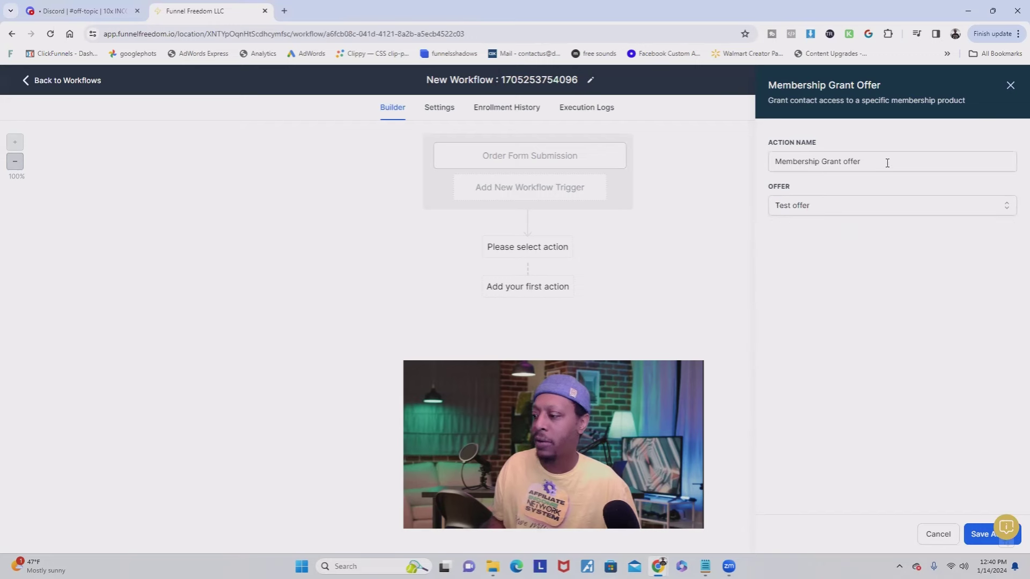
click(974, 535)
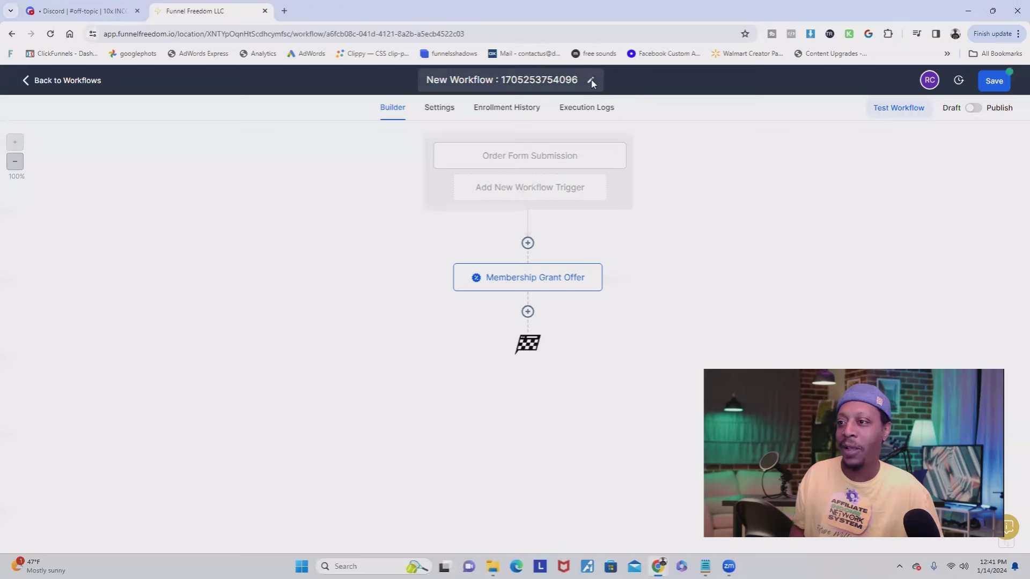
- Rename the workflow to "Stanstore Test" and save it
click(522, 79)
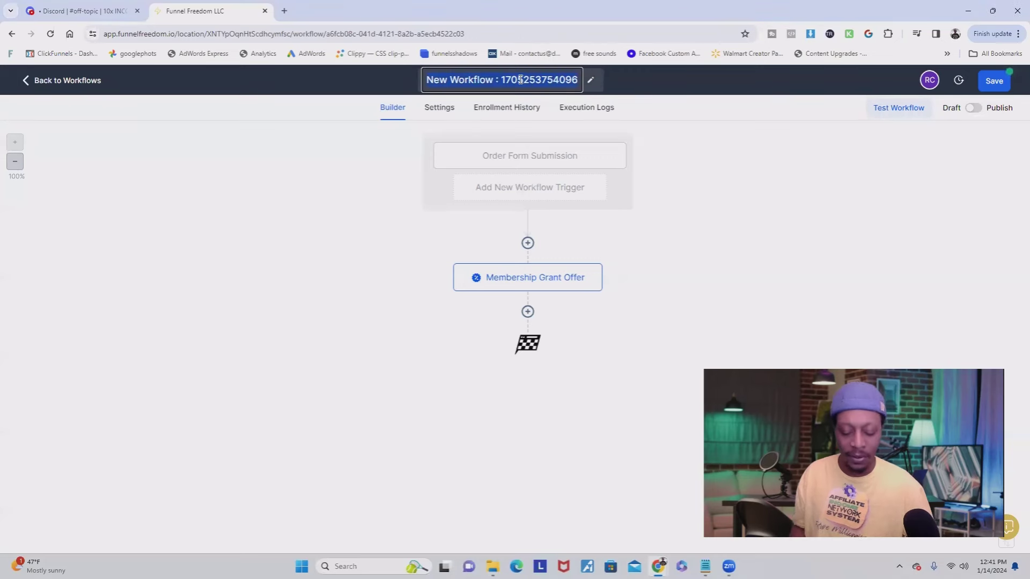
text(Stanstore)
key(Return)
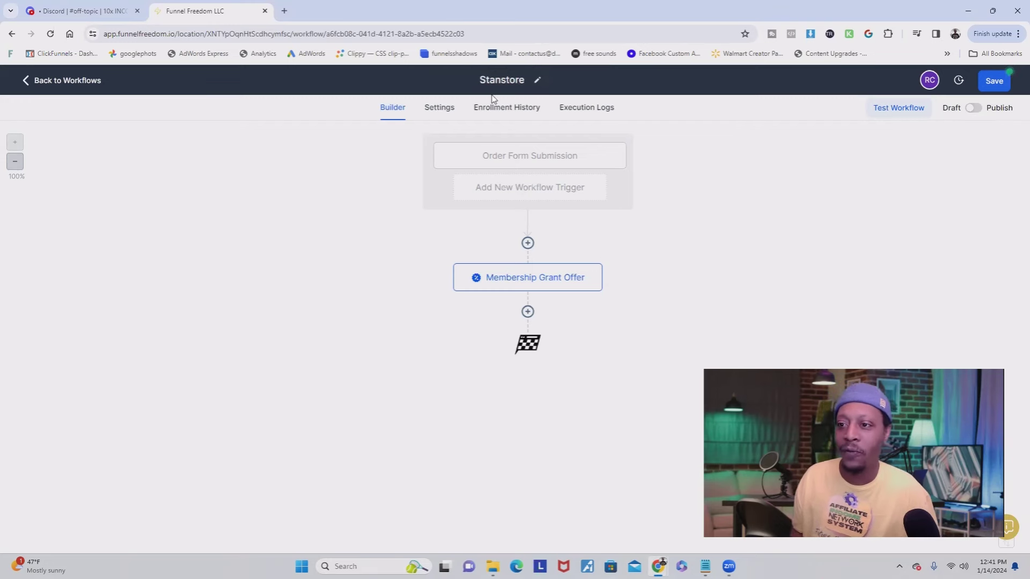
text(Test)
key(Return)
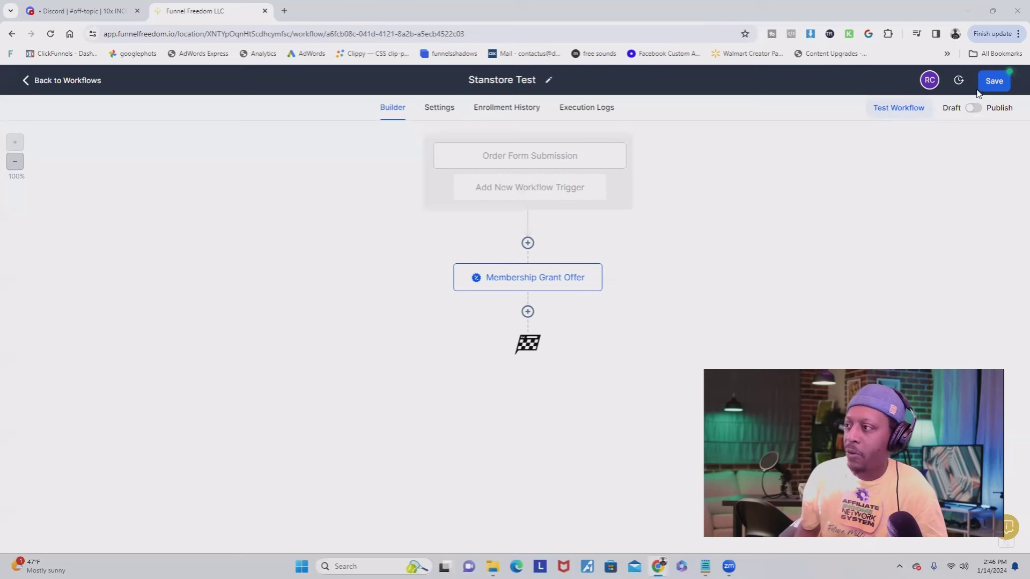
click(995, 81)
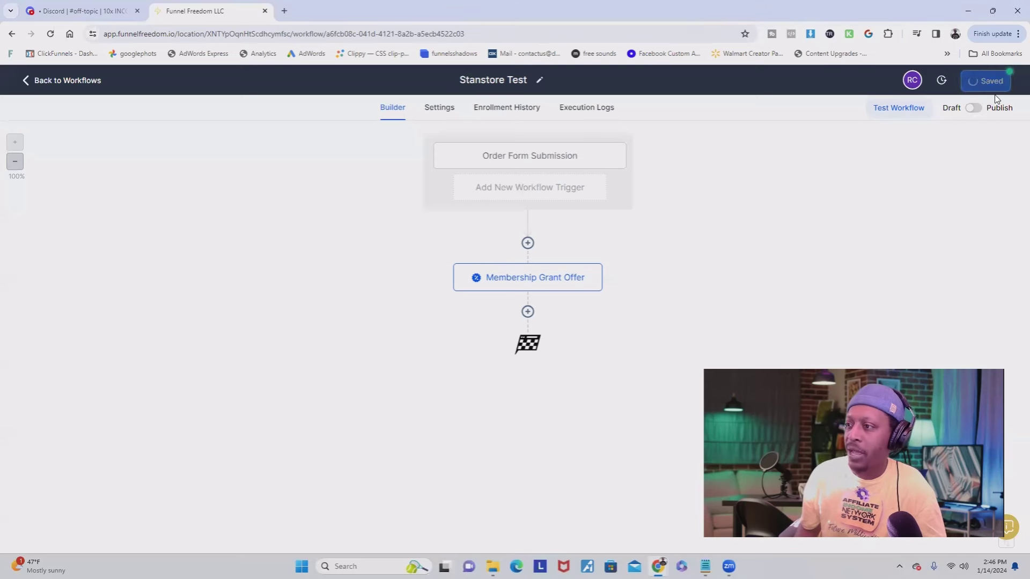
- Reopen the "Stanstore Test" workflow from the workflow list, switch it from draft to published and save it
click(59, 83)
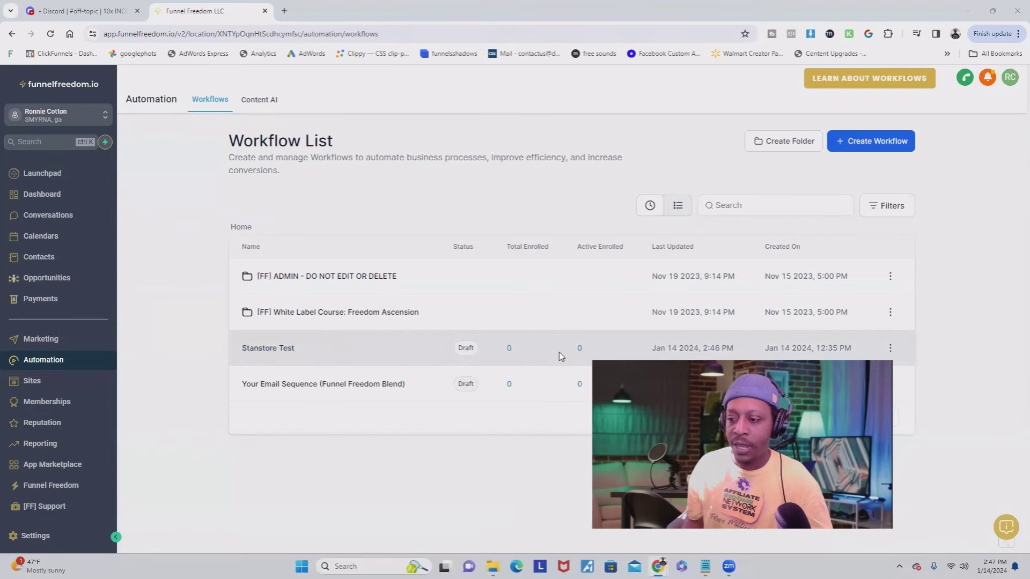
click(317, 349)
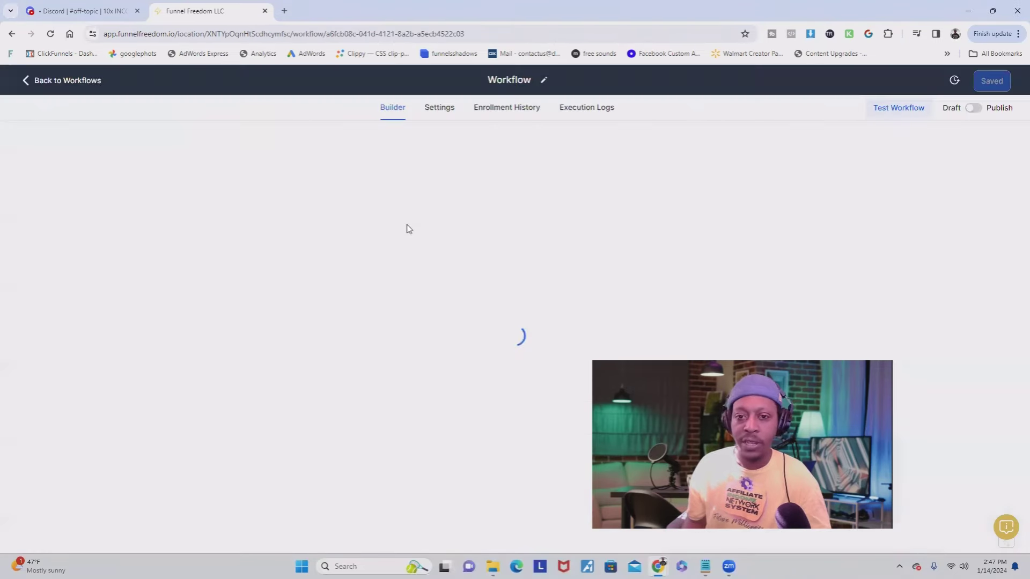
click(973, 107)
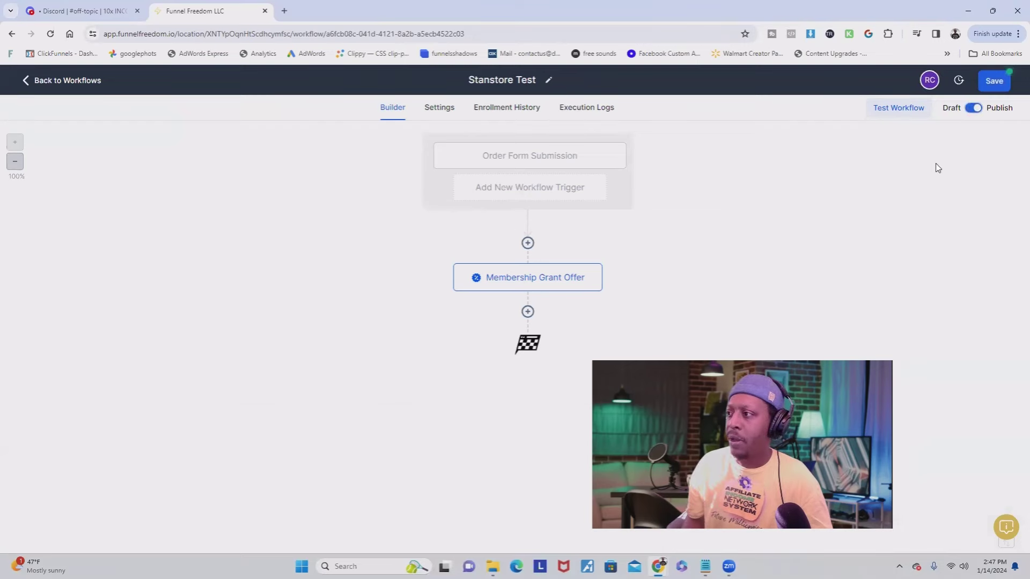
click(994, 81)
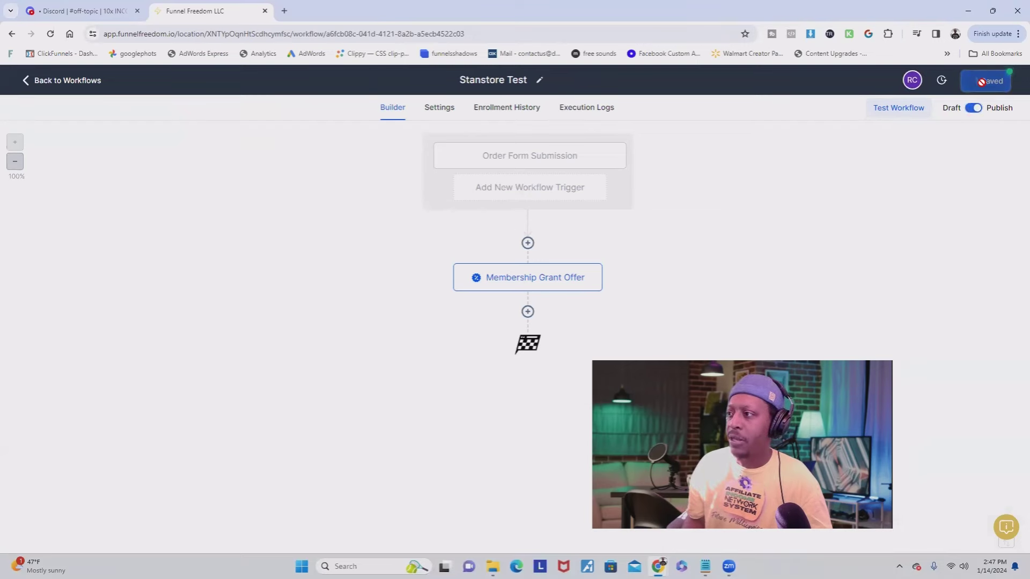
- Create a second workflow from scratch and name it "Stanstore Welcome Email"
click(74, 81)
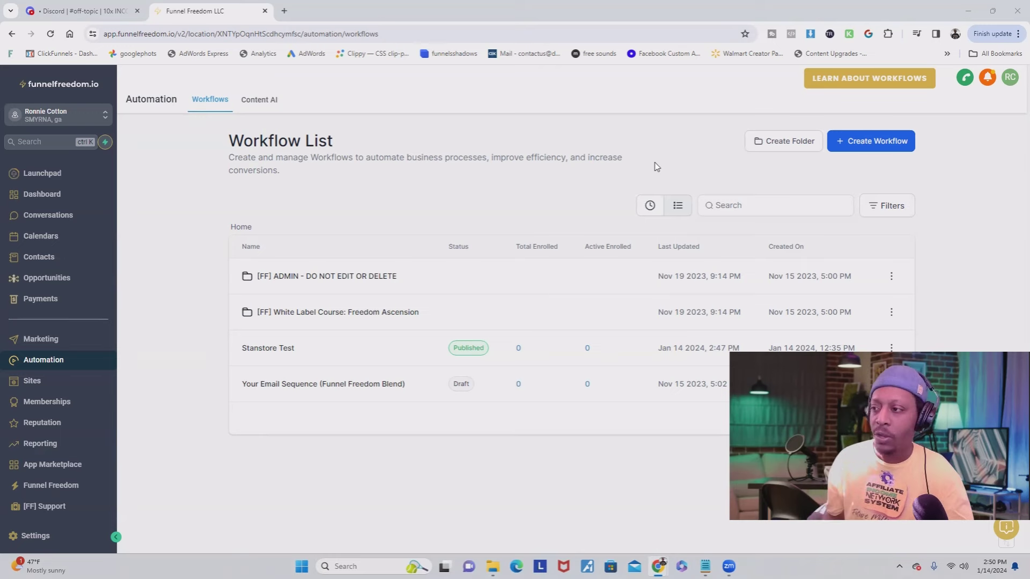
click(862, 142)
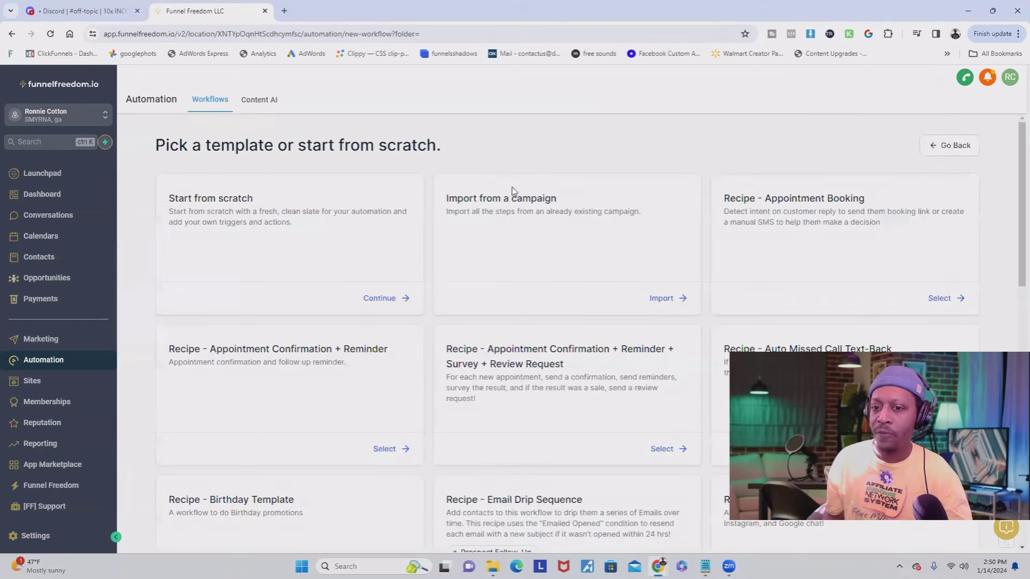
click(380, 299)
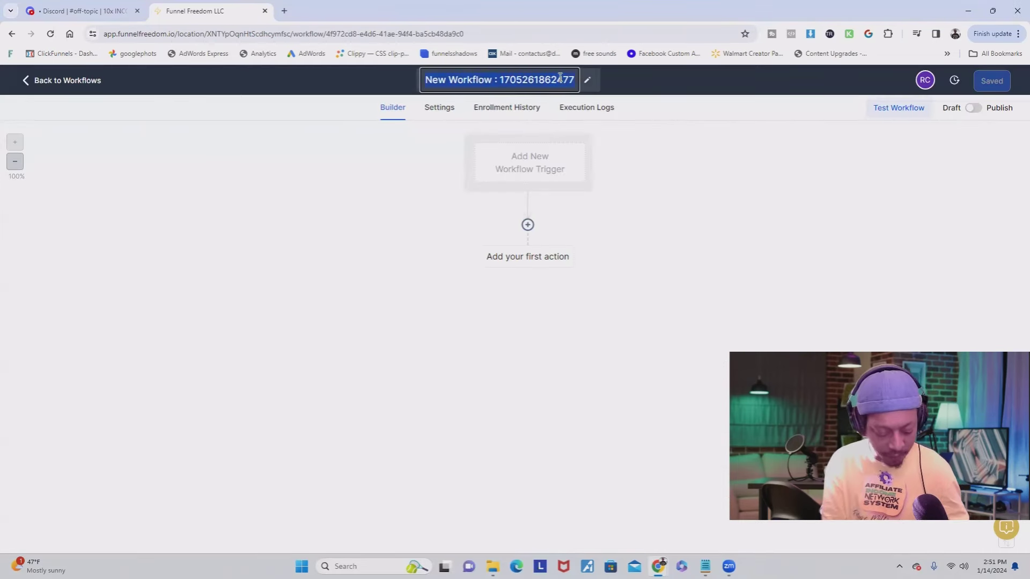
text(D)
key(BackSpace)
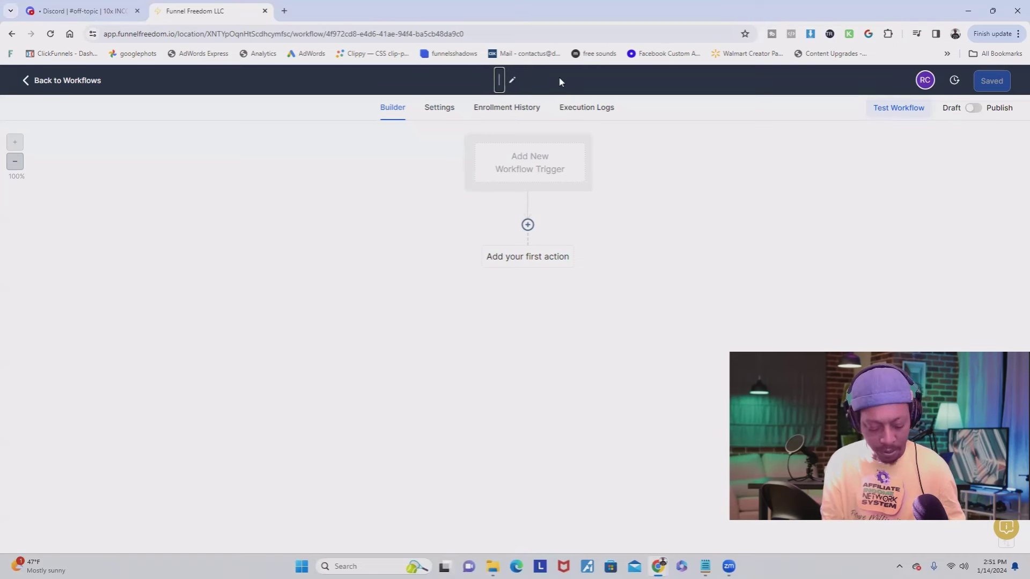
text(Stanstore Welcome Email)
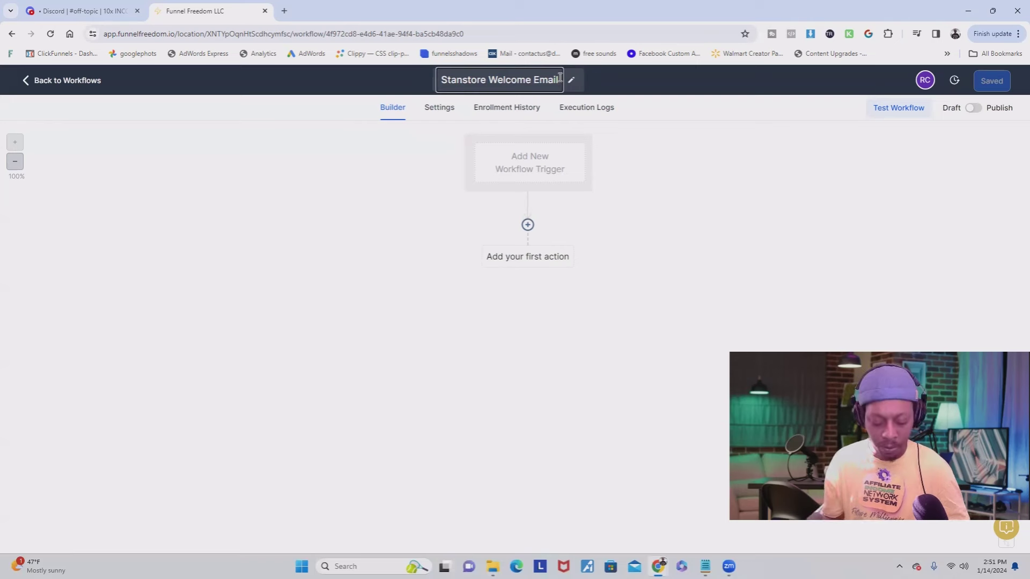
key(Return)
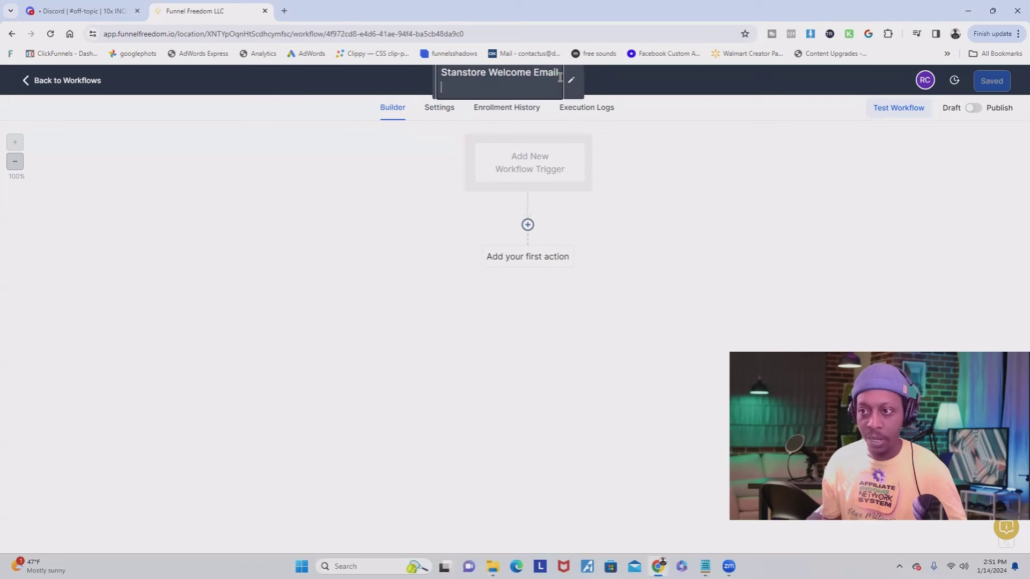
- Add an Offer Access Granted trigger filtered by the offer "Test offer", and save the trigger
click(554, 161)
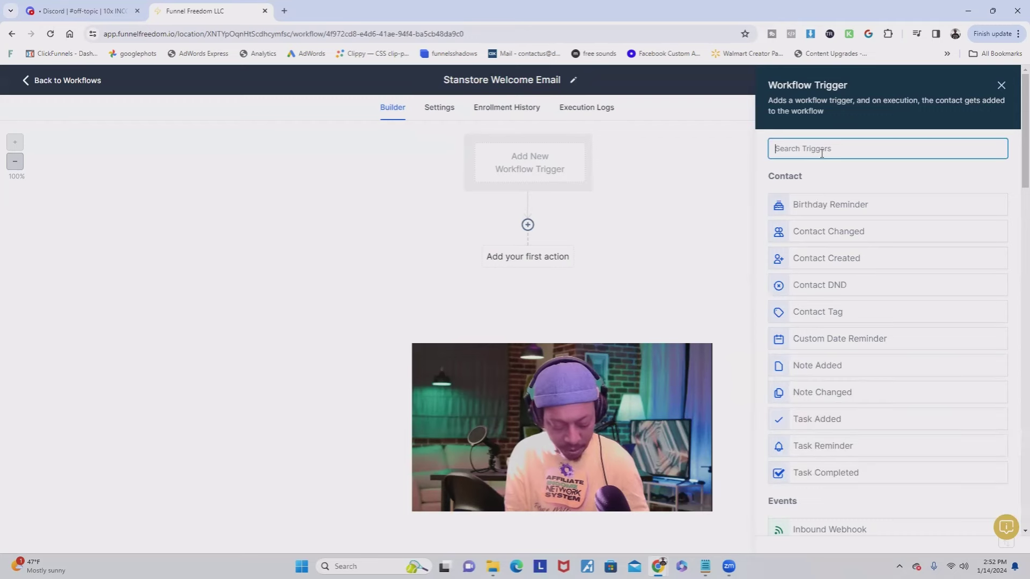
text(gran)
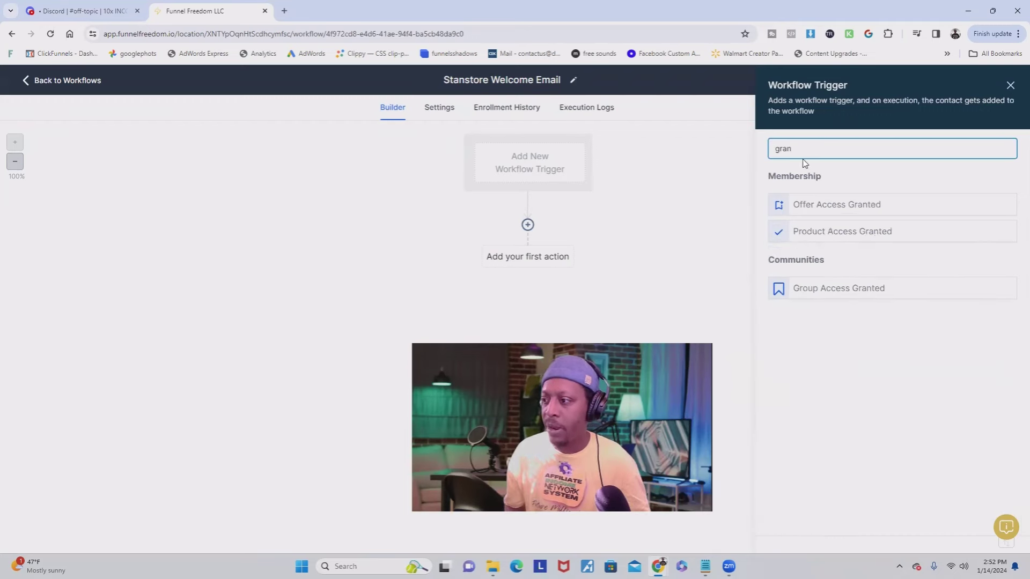
click(828, 209)
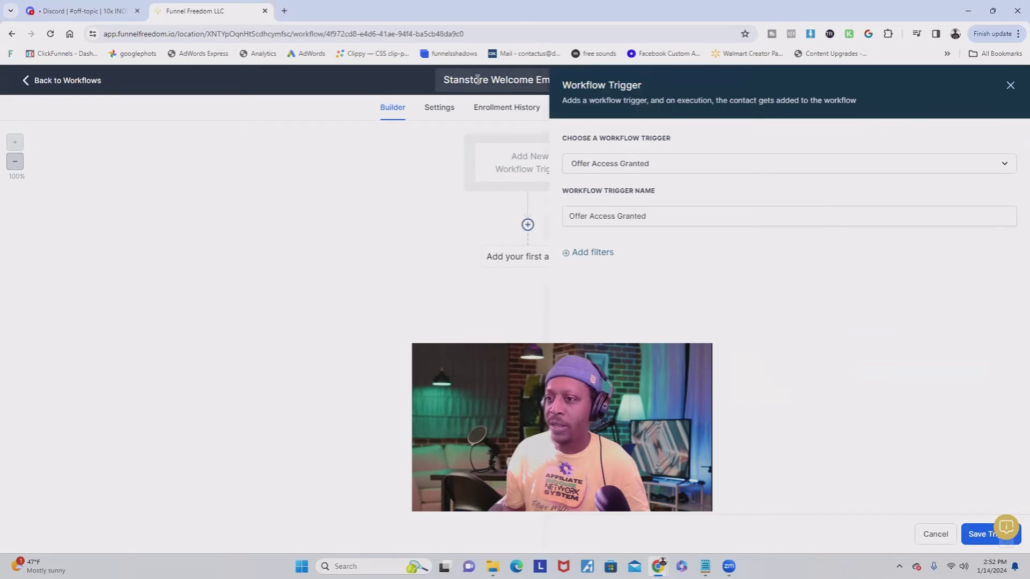
click(604, 256)
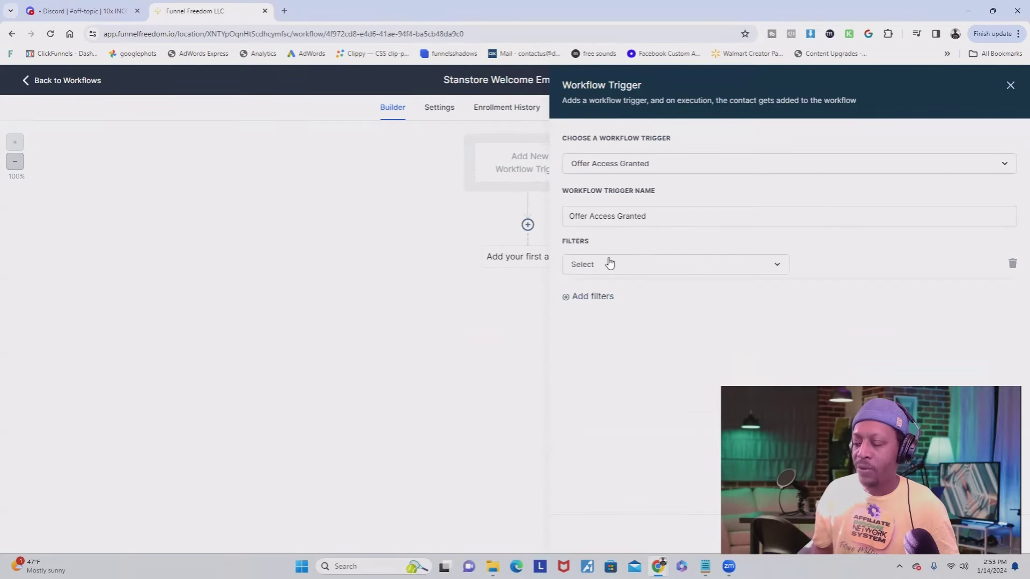
click(689, 268)
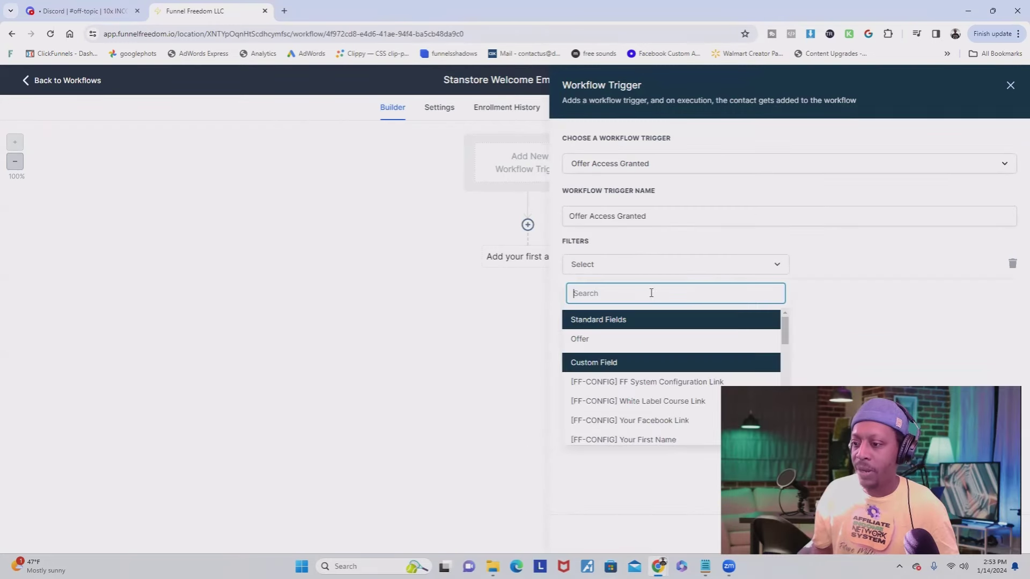
click(578, 339)
click(906, 268)
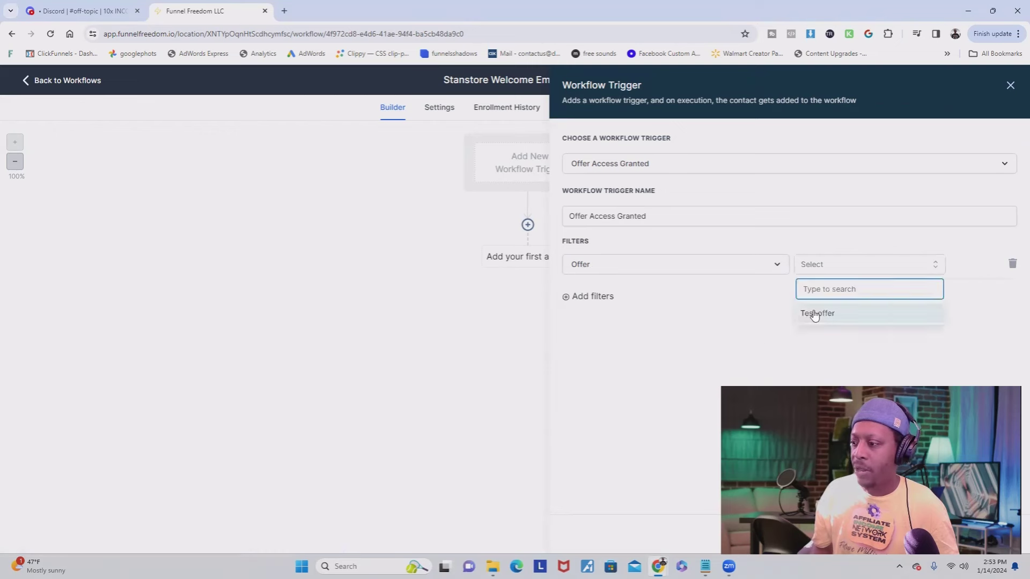
click(842, 316)
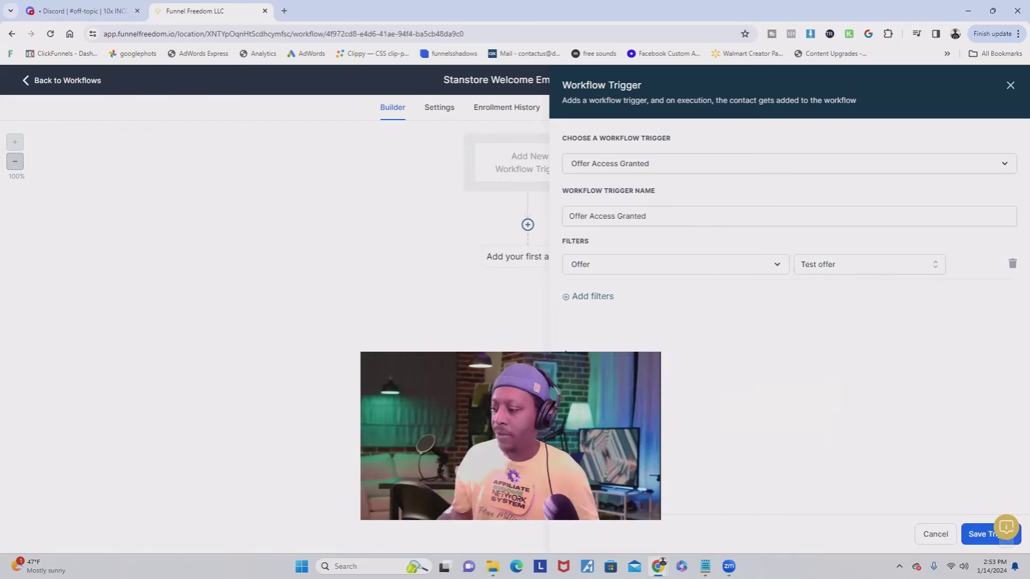
click(975, 535)
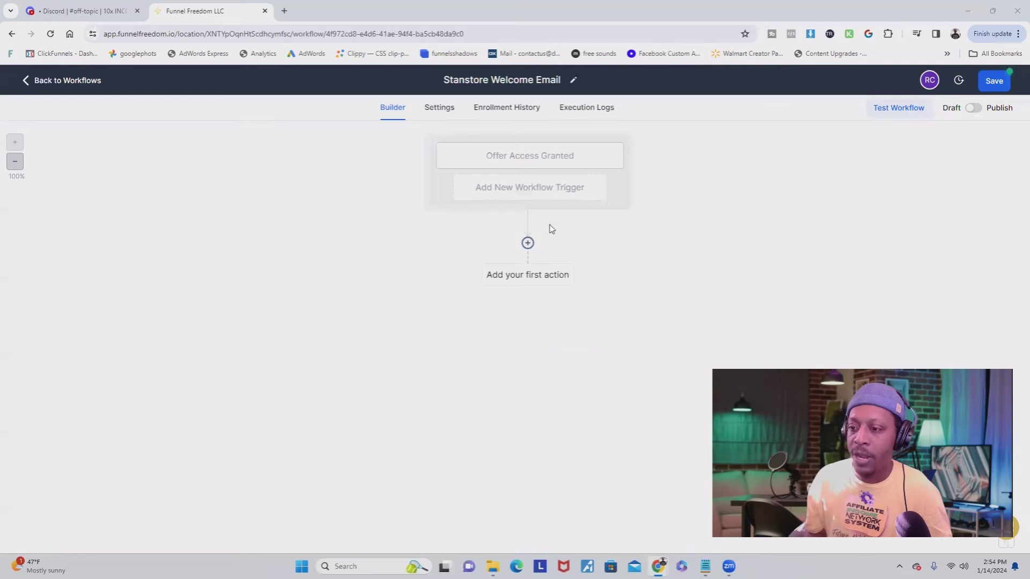
- Add a Send Email action below the Offer Access Granted trigger
click(528, 243)
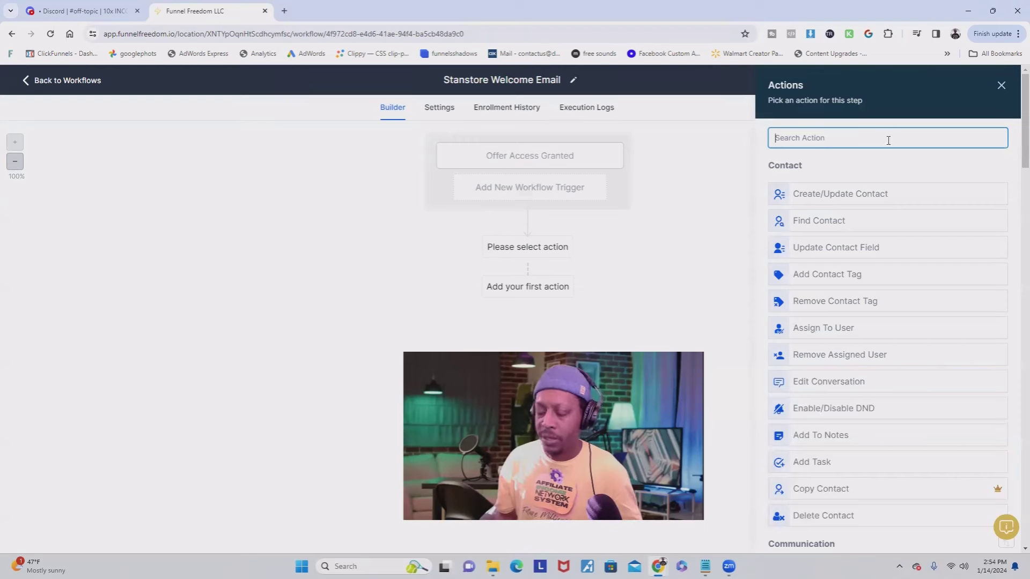
text(emai)
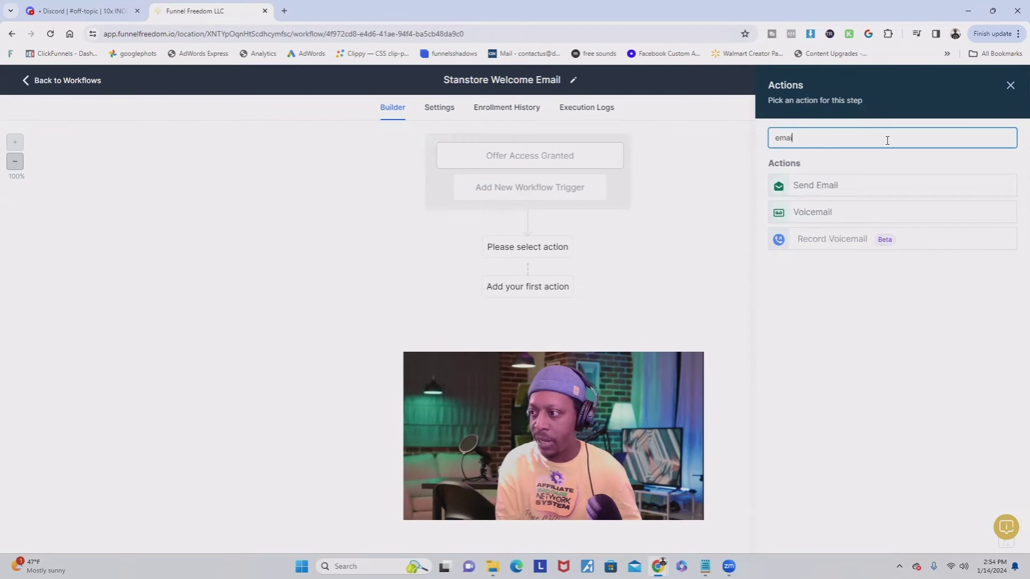
text(l)
click(830, 187)
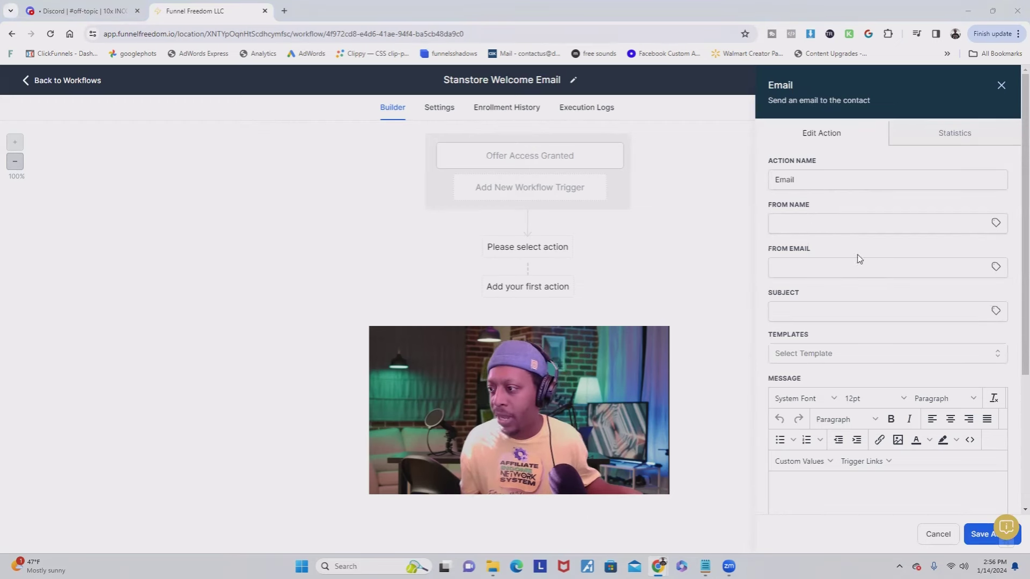
click(995, 223)
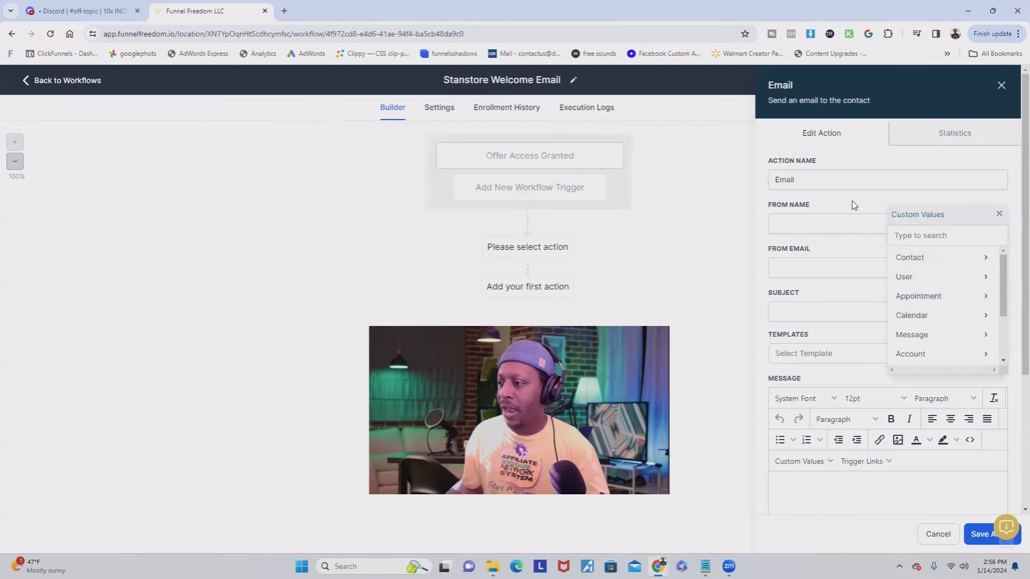
click(787, 228)
click(805, 266)
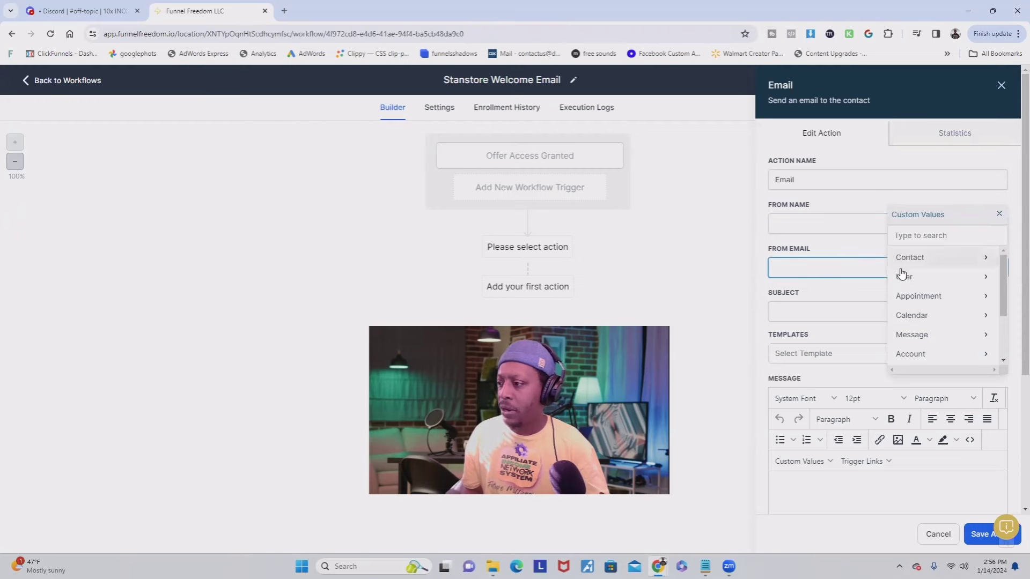
click(859, 243)
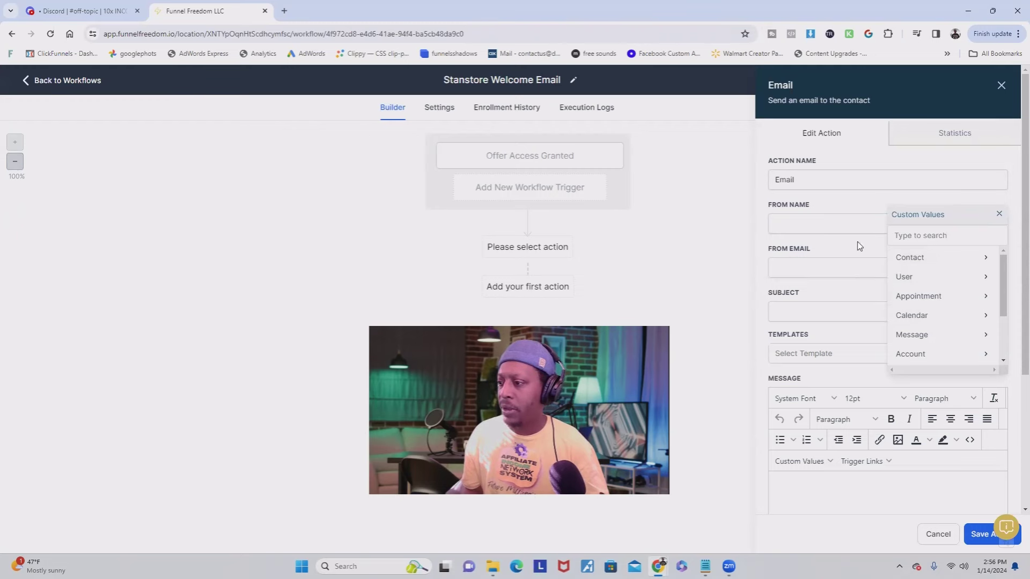
click(999, 214)
- Set the email subject to "Hey Here's your product"
click(836, 309)
text(Hey Here's your product)
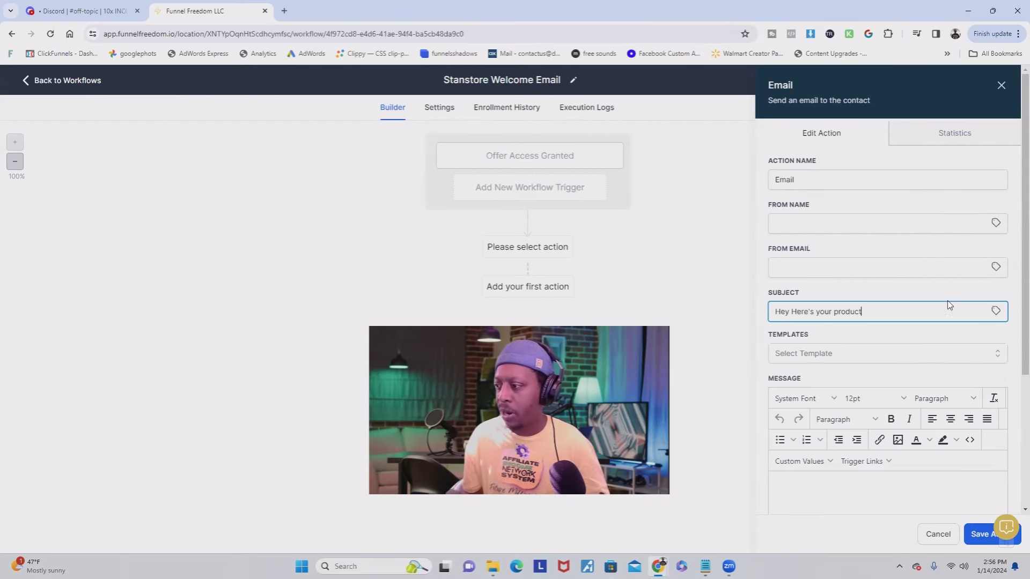
click(995, 311)
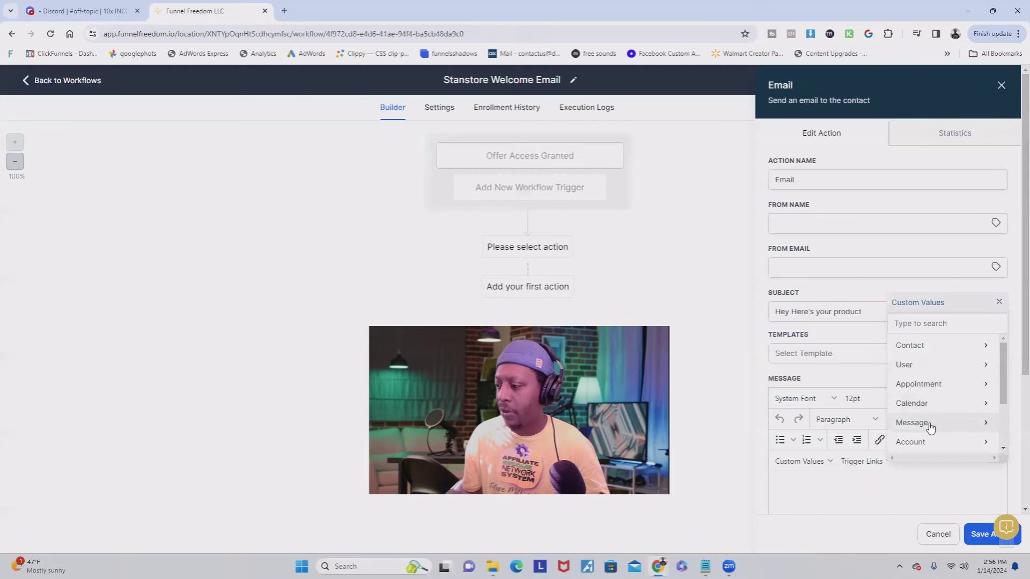
scroll(930, 427, down, 3)
click(998, 303)
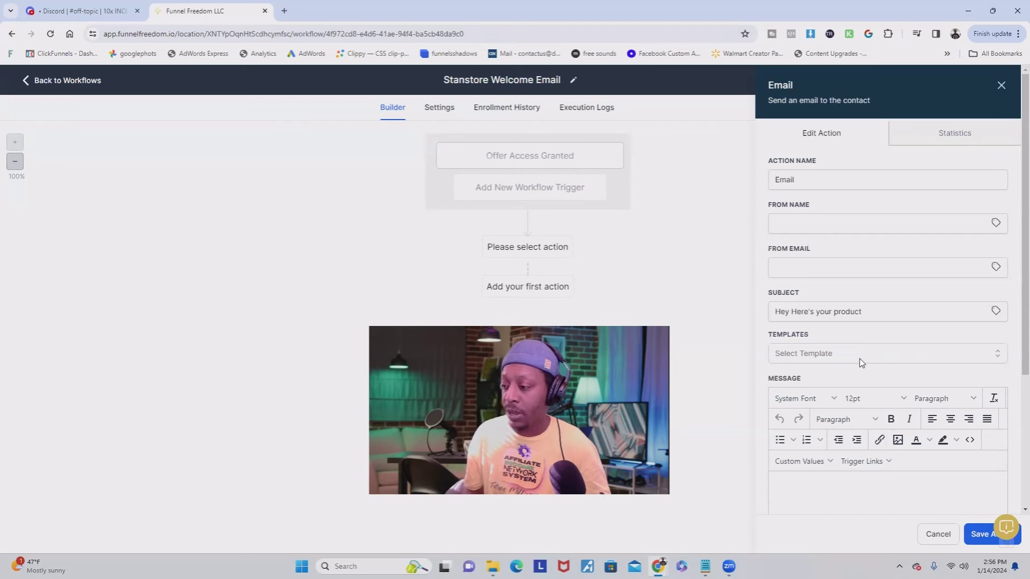
- Start the email message with "Hey, here's your product" followed by the contact's First Name custom value
scroll(862, 363, down, 2)
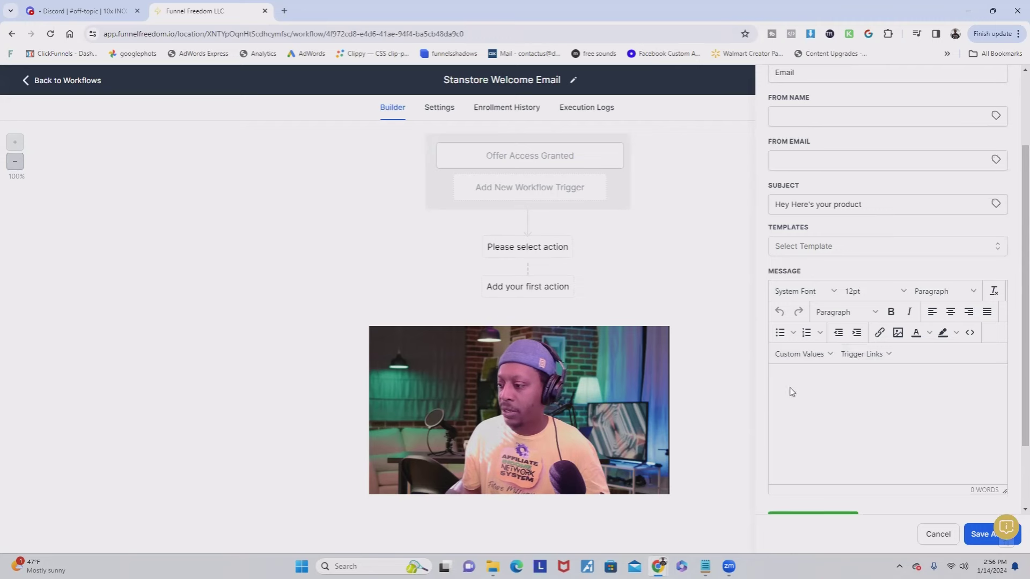
text(Hey, here's your product)
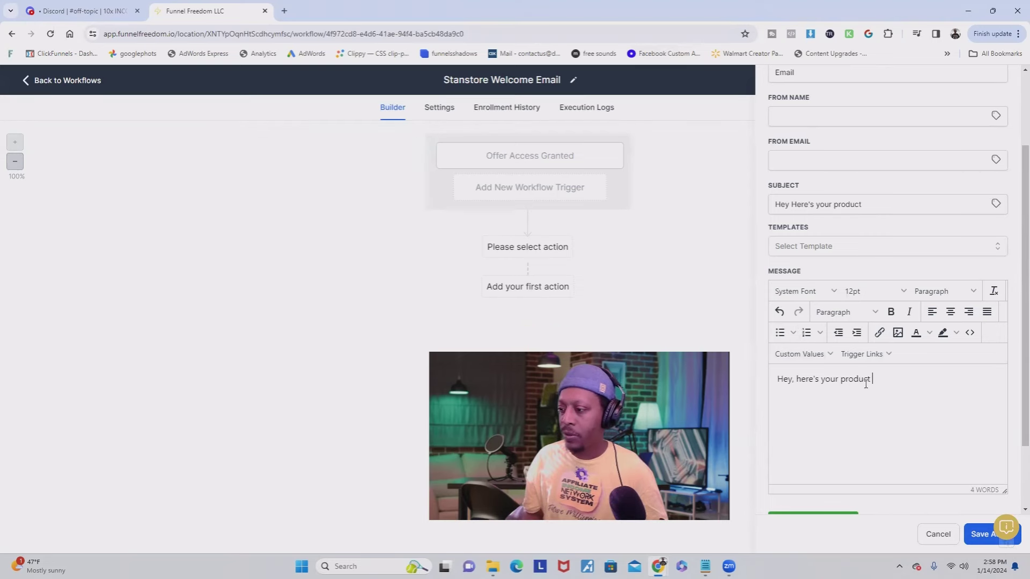
click(804, 354)
mouse_move(796, 413)
mouse_move(832, 372)
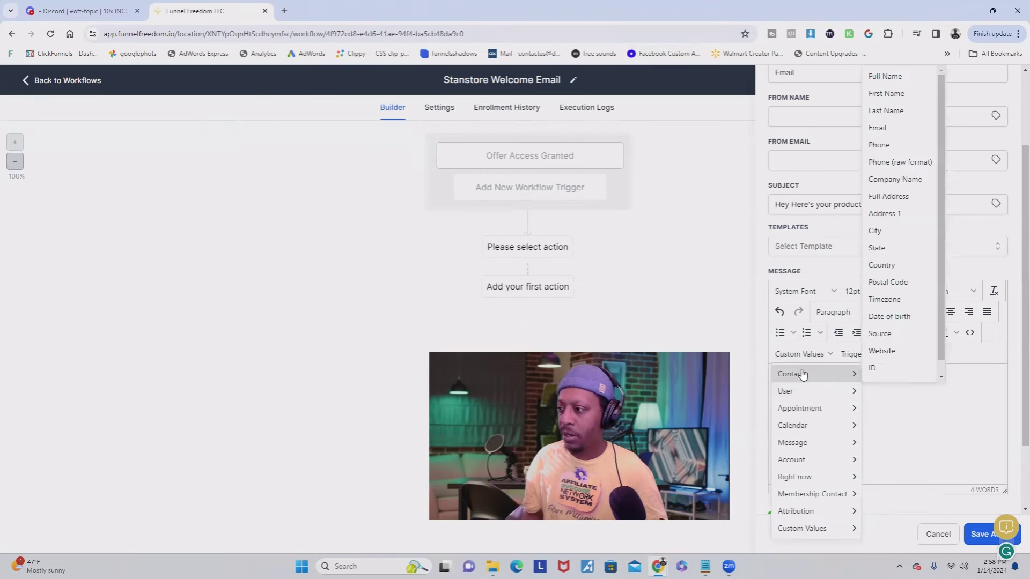
click(911, 94)
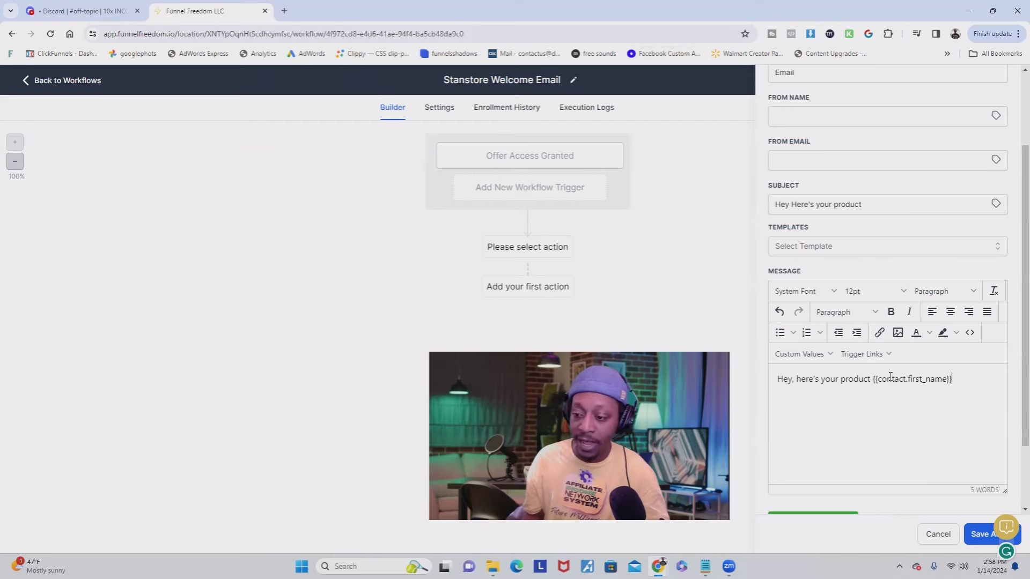
- Add the message line "Thanks for buying" followed by the Membership Contact Offer Title custom value
click(802, 354)
mouse_move(812, 494)
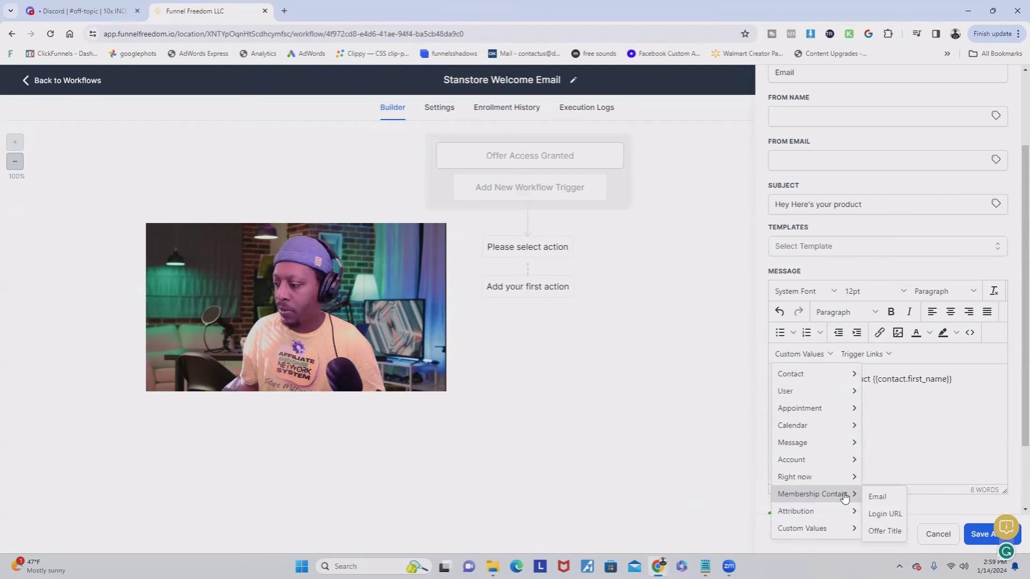
click(884, 530)
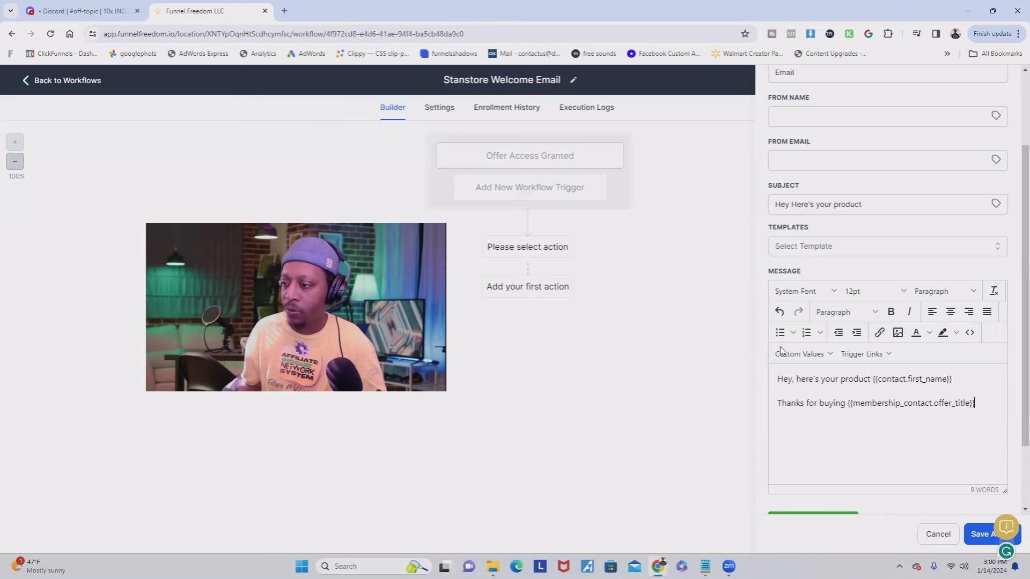
- Add "Here is how you get access to your purchase" with the membership Login URL and a "Hope you love it" sign-off, and save the action
key(Return)
text(Here is how you get access to your purchase)
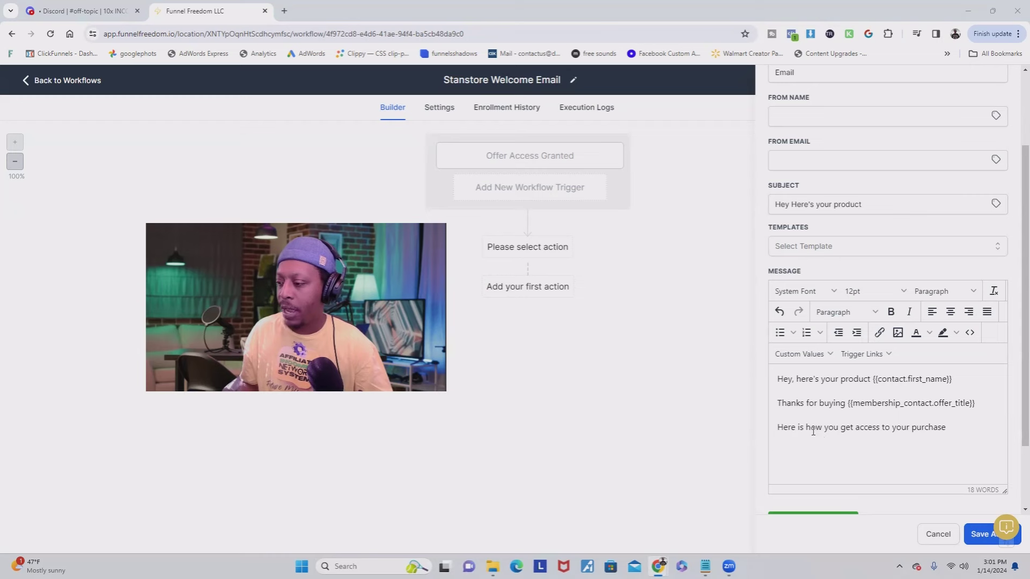
click(969, 458)
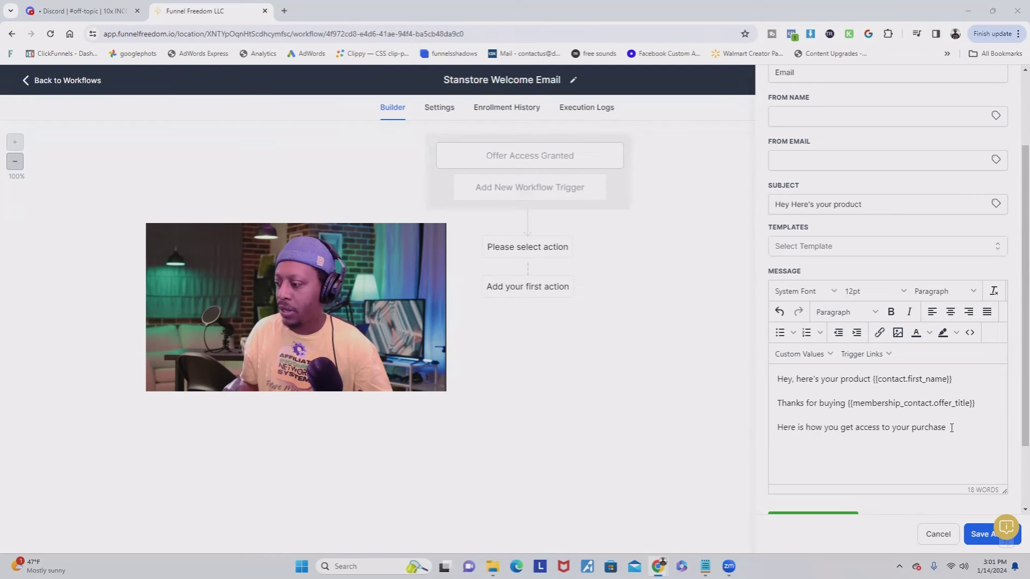
click(807, 352)
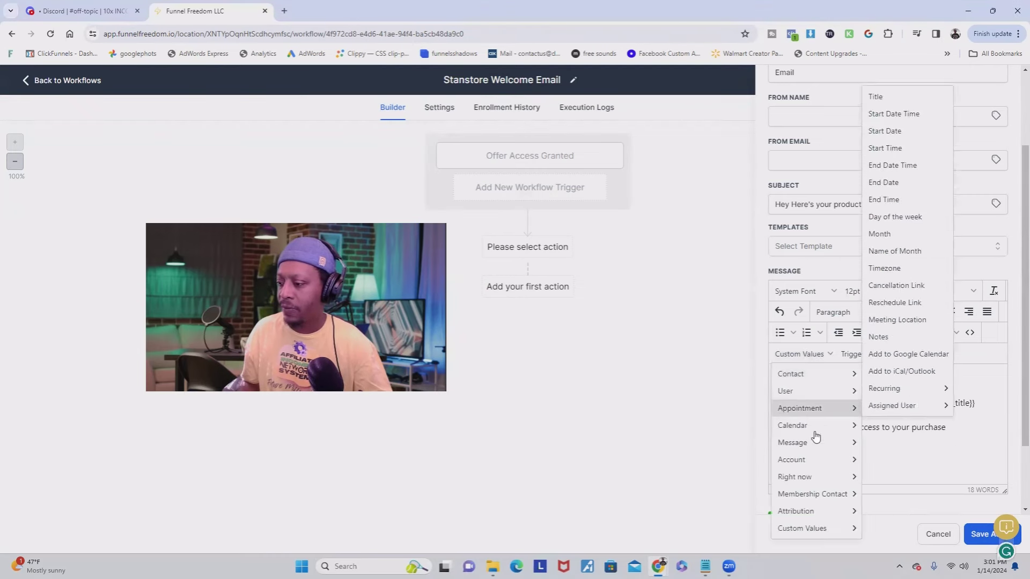
mouse_move(815, 488)
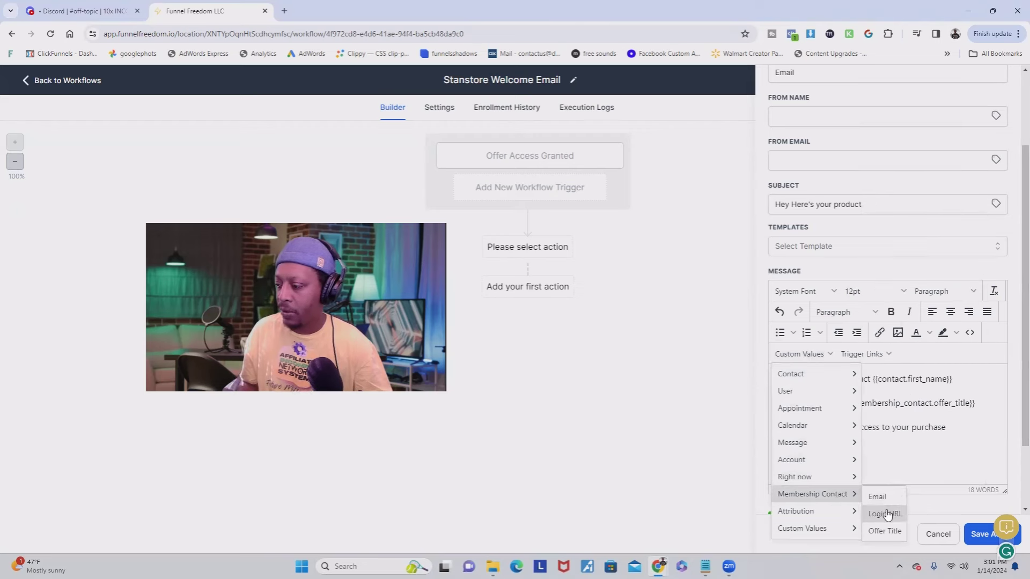
click(886, 513)
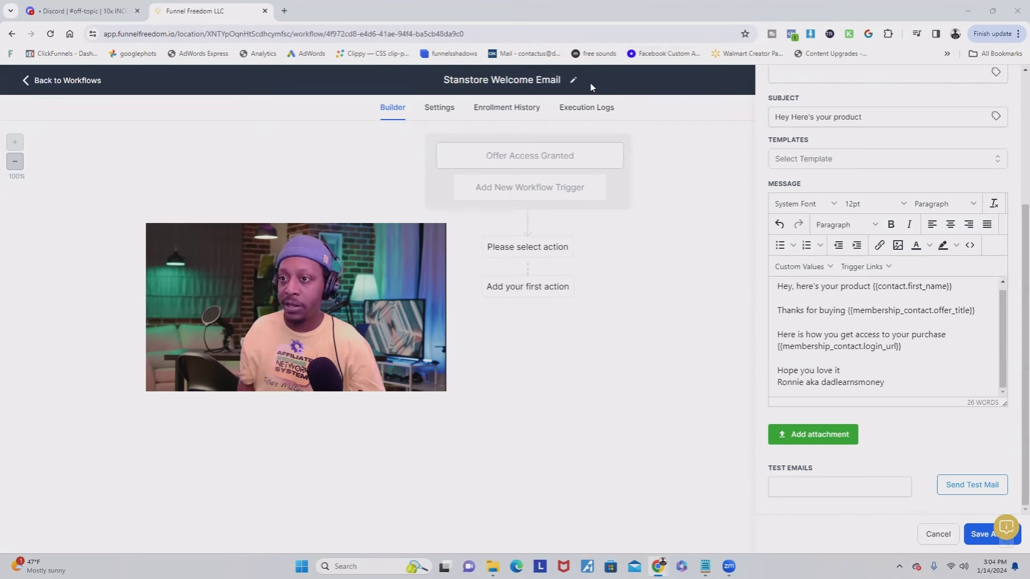
click(981, 535)
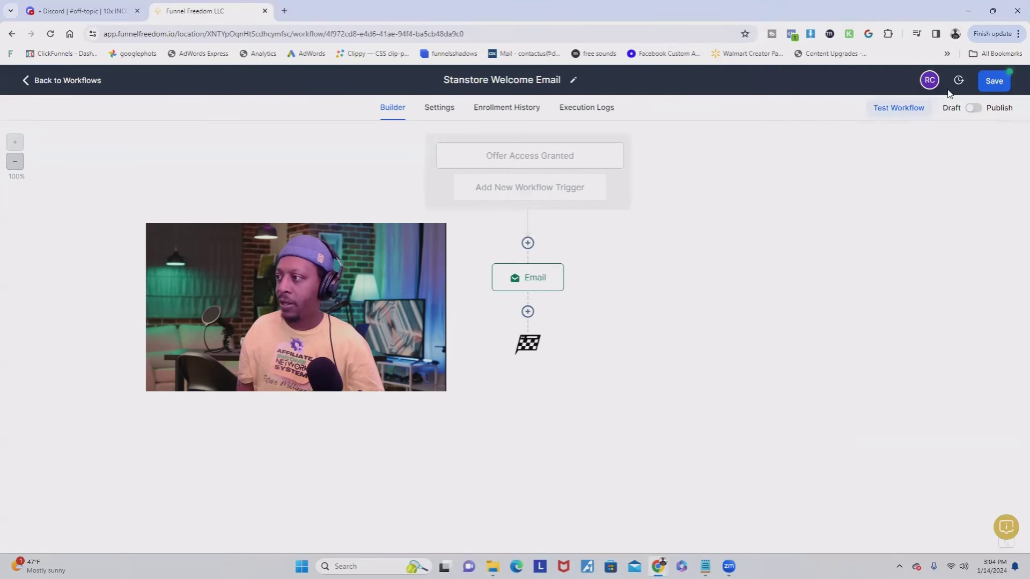
- Switch the welcome email workflow from draft to published, save it and return to the workflow list
click(993, 81)
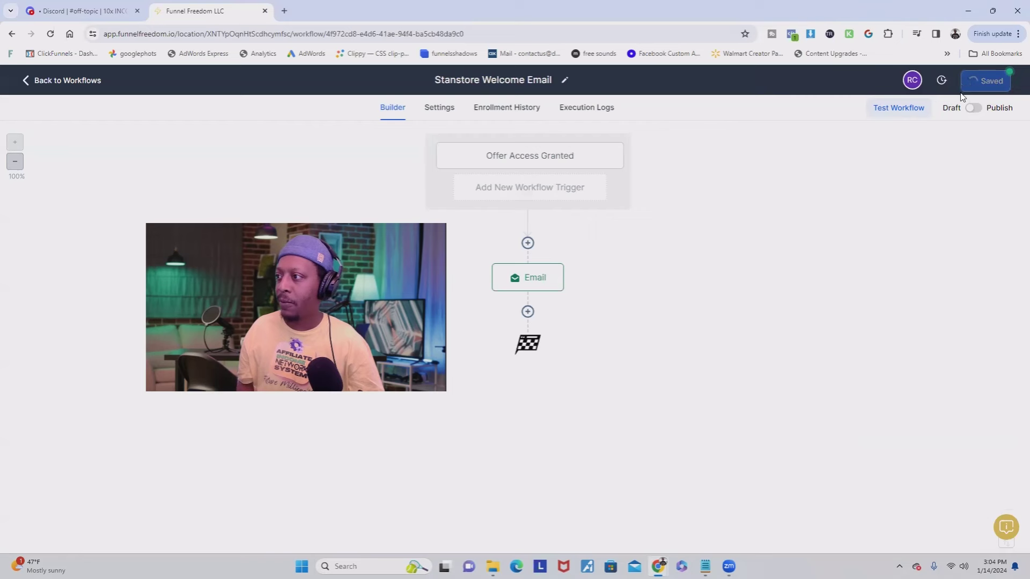
click(975, 108)
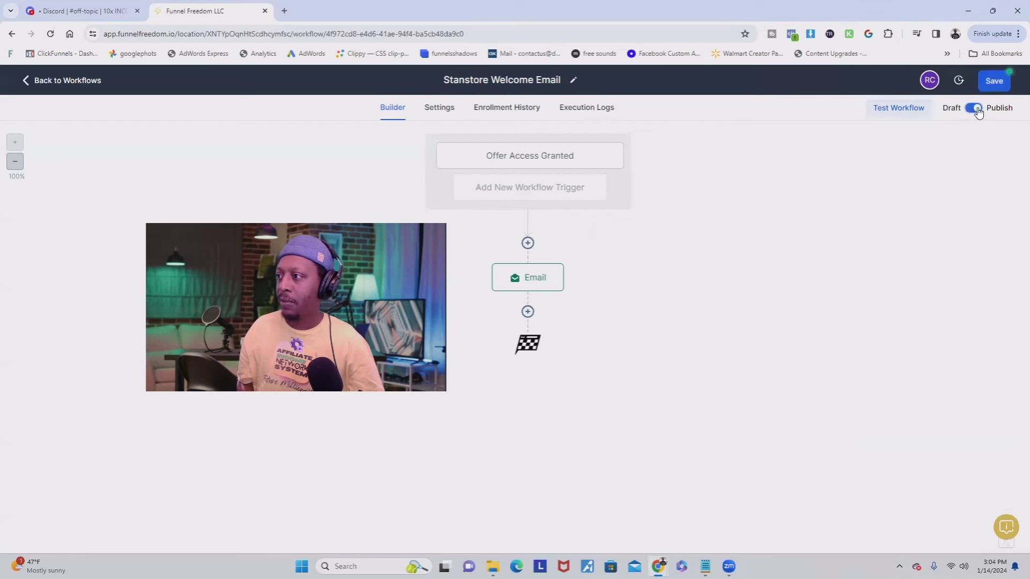
click(995, 81)
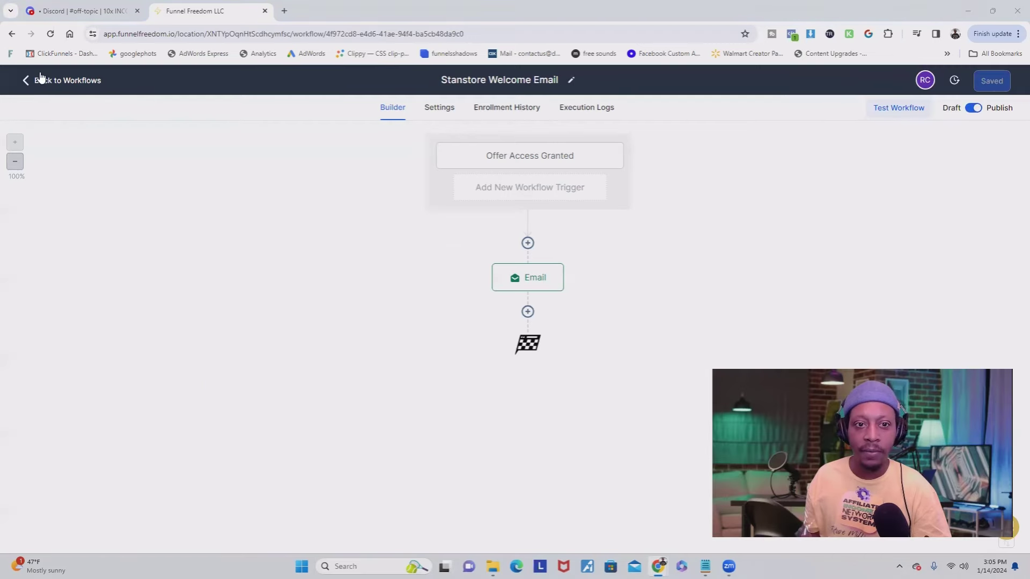
click(56, 81)
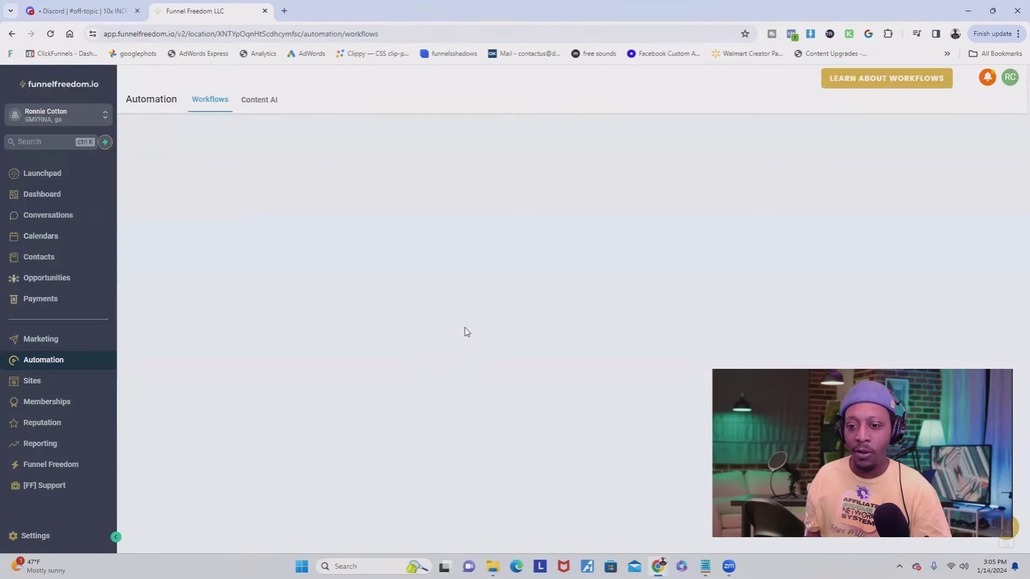